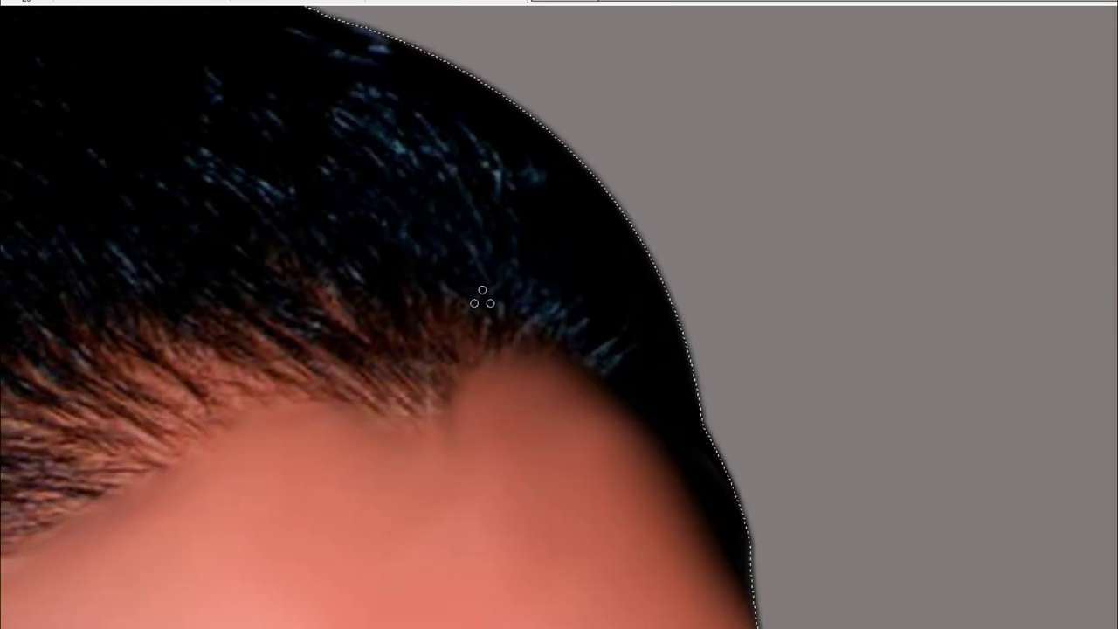
# Step: Smudge the specular hair texture along the crown and top of the head into smooth, flowing strands
pyautogui.moveTo(462, 200); pyautogui.dragTo(737, 273)
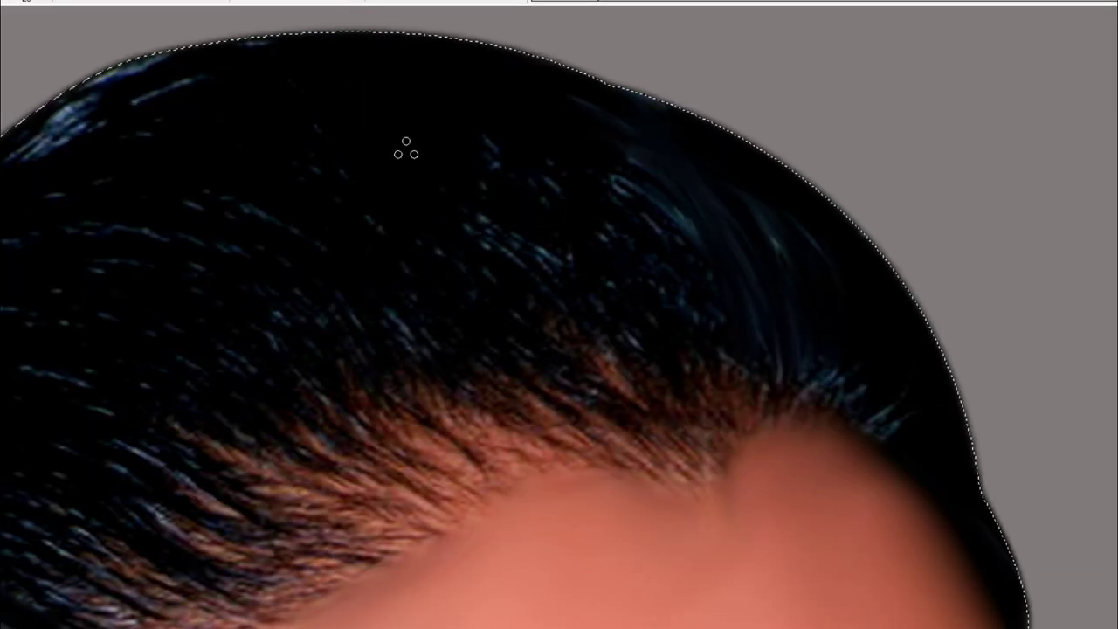
pyautogui.moveTo(379, 113)
pyautogui.mouseDown()
pyautogui.moveTo(717, 293)
pyautogui.moveTo(527, 105)
pyautogui.moveTo(786, 200)
pyautogui.moveTo(824, 400)
pyautogui.moveTo(887, 332)
pyautogui.moveTo(918, 387)
pyautogui.moveTo(706, 399)
pyautogui.mouseUp()
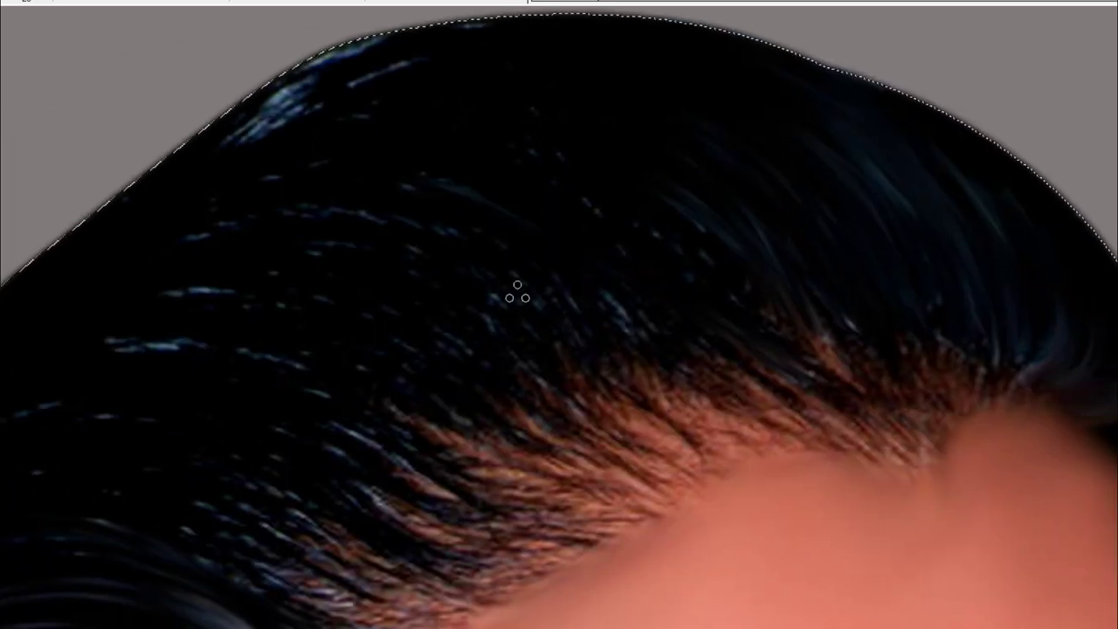
pyautogui.moveTo(517, 292)
pyautogui.mouseDown()
pyautogui.moveTo(239, 295)
pyautogui.moveTo(407, 357)
pyautogui.moveTo(339, 183)
pyautogui.moveTo(548, 191)
pyautogui.mouseUp()
pyautogui.moveTo(391, 42)
pyautogui.mouseDown()
pyautogui.moveTo(1004, 174)
pyautogui.moveTo(382, 110)
pyautogui.moveTo(617, 50)
pyautogui.moveTo(873, 78)
pyautogui.mouseUp()
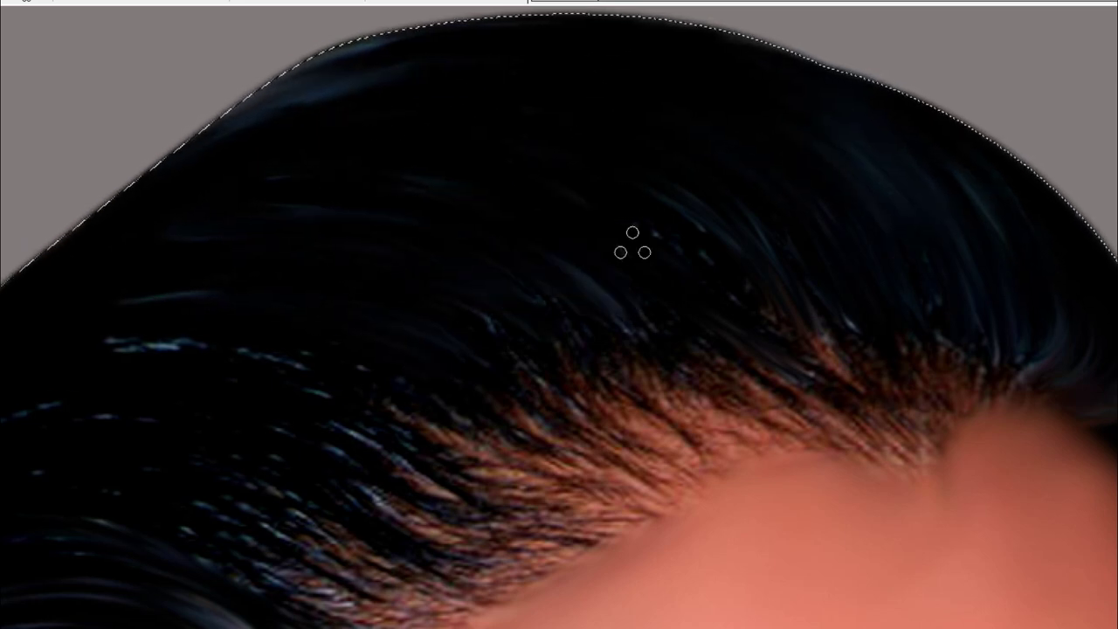
pyautogui.moveTo(431, 332); pyautogui.dragTo(554, 158)
pyautogui.moveTo(411, 349)
pyautogui.mouseDown()
pyautogui.moveTo(449, 324)
pyautogui.moveTo(456, 265)
pyautogui.moveTo(262, 171)
pyautogui.moveTo(259, 387)
pyautogui.mouseUp()
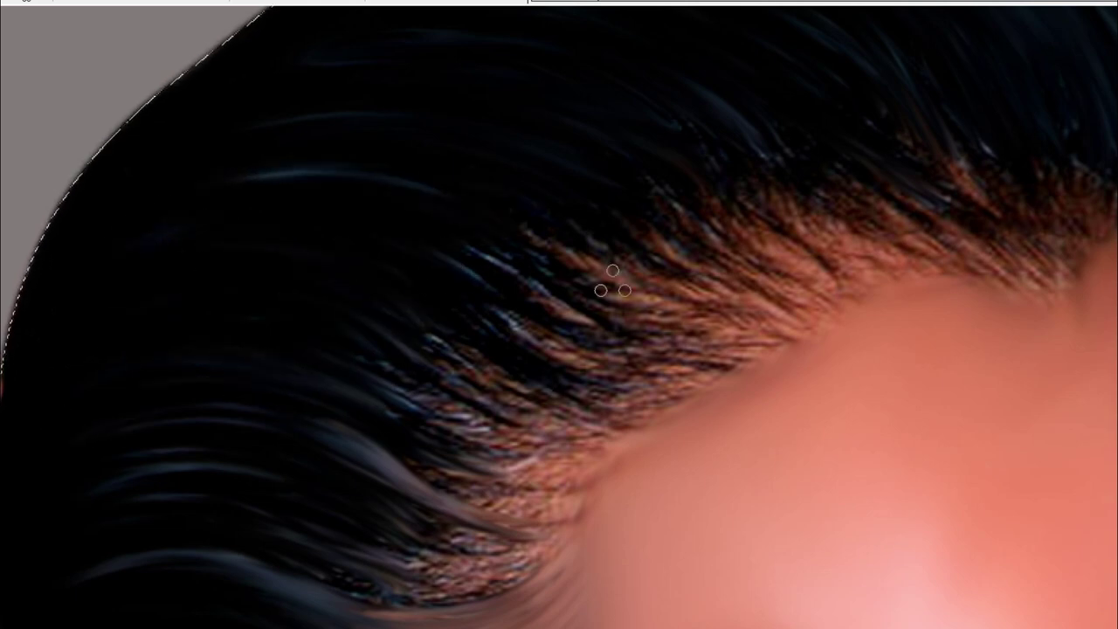
# Step: Smudge the short hairs along the temple and forehead hairline into soft tapered strands blending into the skin
pyautogui.scroll(-3, 99, 324)
pyautogui.moveTo(582, 361)
pyautogui.mouseDown()
pyautogui.moveTo(524, 376)
pyautogui.moveTo(489, 428)
pyautogui.moveTo(562, 415)
pyautogui.moveTo(420, 469)
pyautogui.moveTo(367, 472)
pyautogui.moveTo(420, 300)
pyautogui.moveTo(608, 349)
pyautogui.mouseUp()
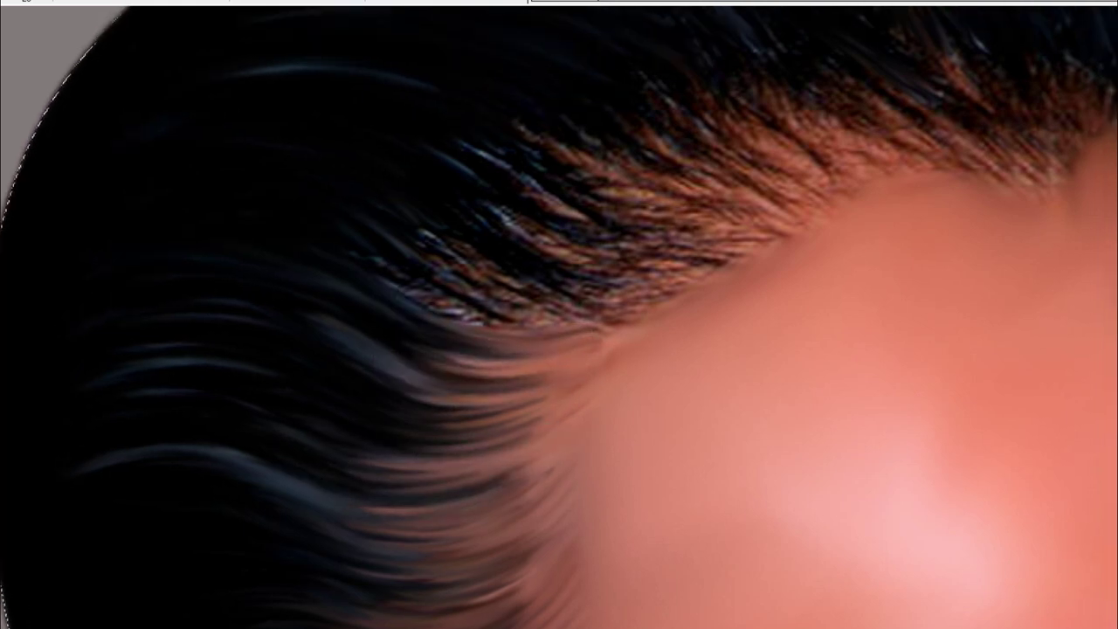
pyautogui.scroll(3, 250, 250)
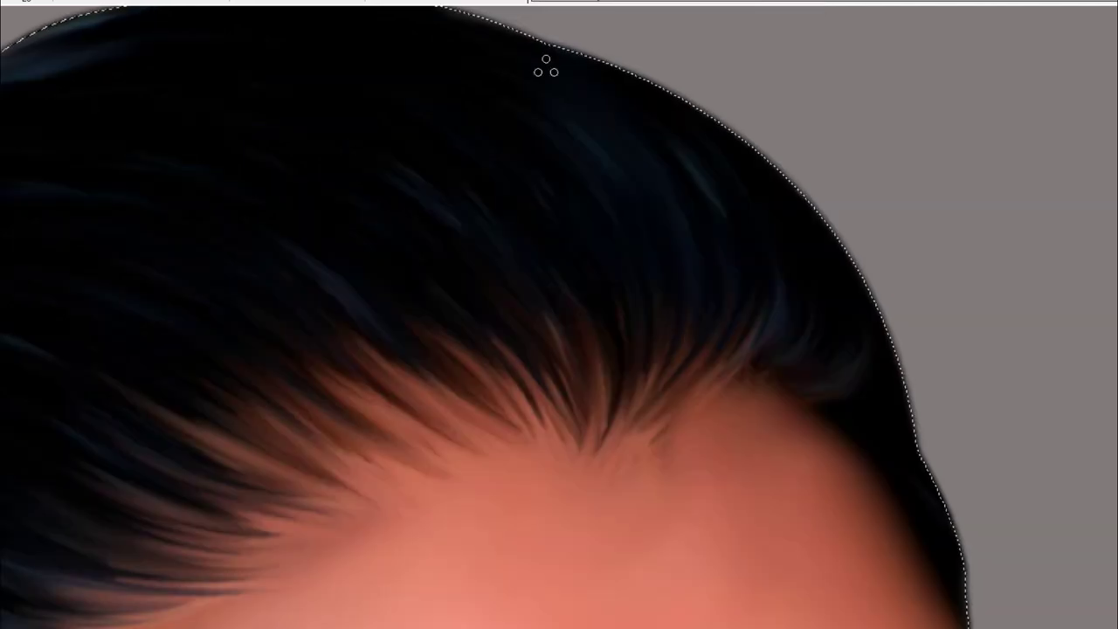
pyautogui.moveTo(579, 317)
pyautogui.mouseDown()
pyautogui.moveTo(526, 297)
pyautogui.moveTo(614, 242)
pyautogui.moveTo(744, 345)
pyautogui.moveTo(699, 367)
pyautogui.moveTo(686, 410)
pyautogui.mouseUp()
pyautogui.press('.')
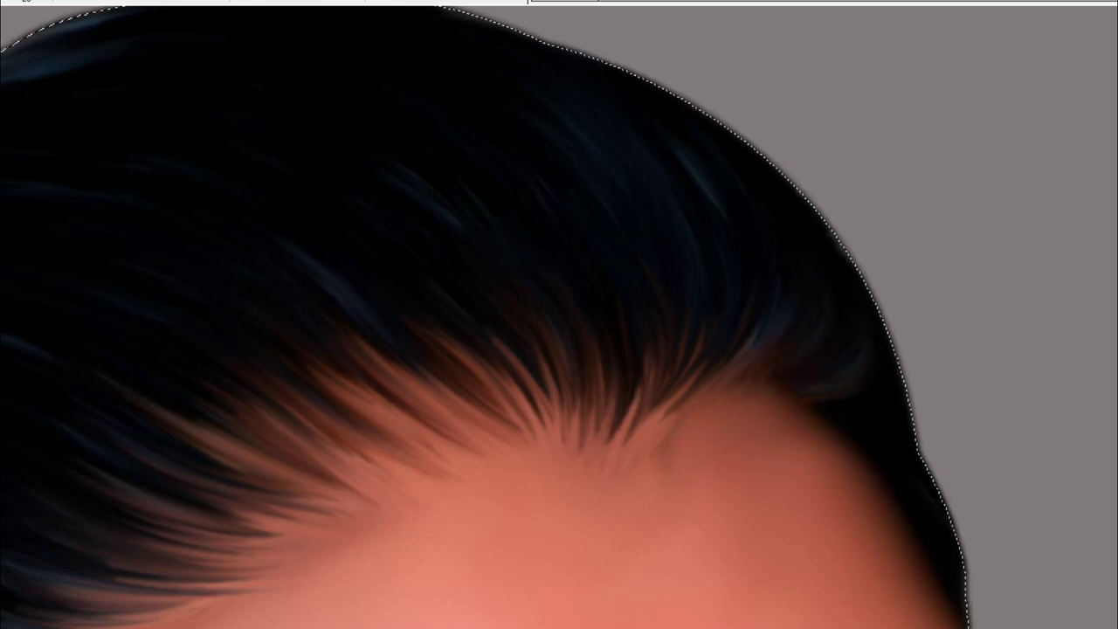
# Step: Draw curved Pen paths following the hair strands on the far side of the head, ending at the hairline
pyautogui.hotkey('ctrl', '0')
pyautogui.scroll(1, 735, 474)
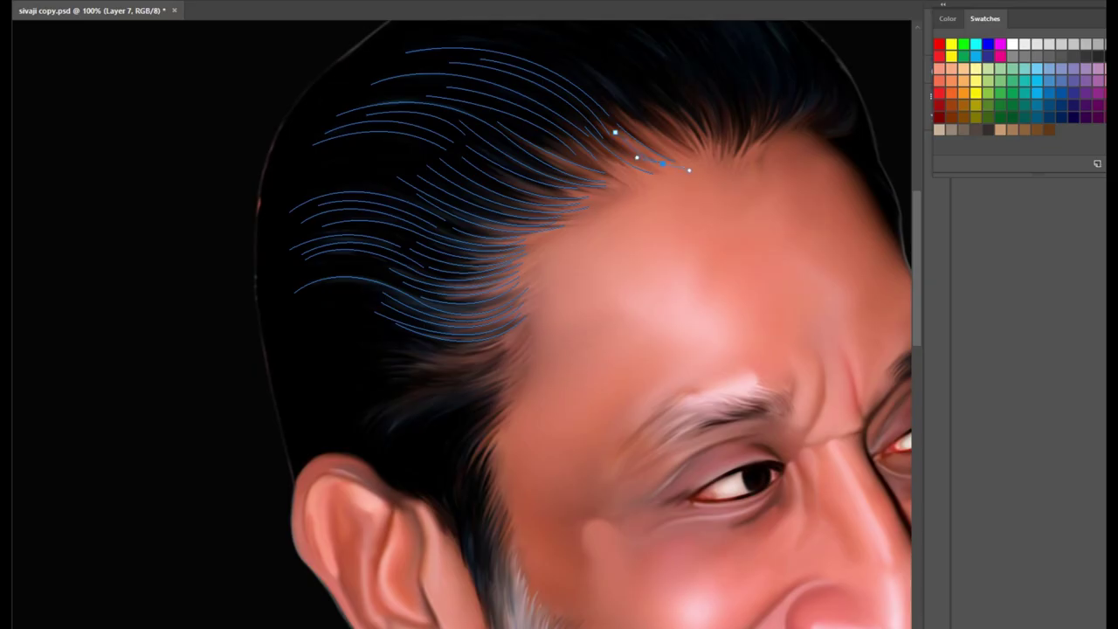
pyautogui.scroll(3, 462, 323)
pyautogui.moveTo(777, 278); pyautogui.dragTo(730, 383)
pyautogui.click(786, 163)
pyautogui.moveTo(818, 281); pyautogui.dragTo(757, 311)
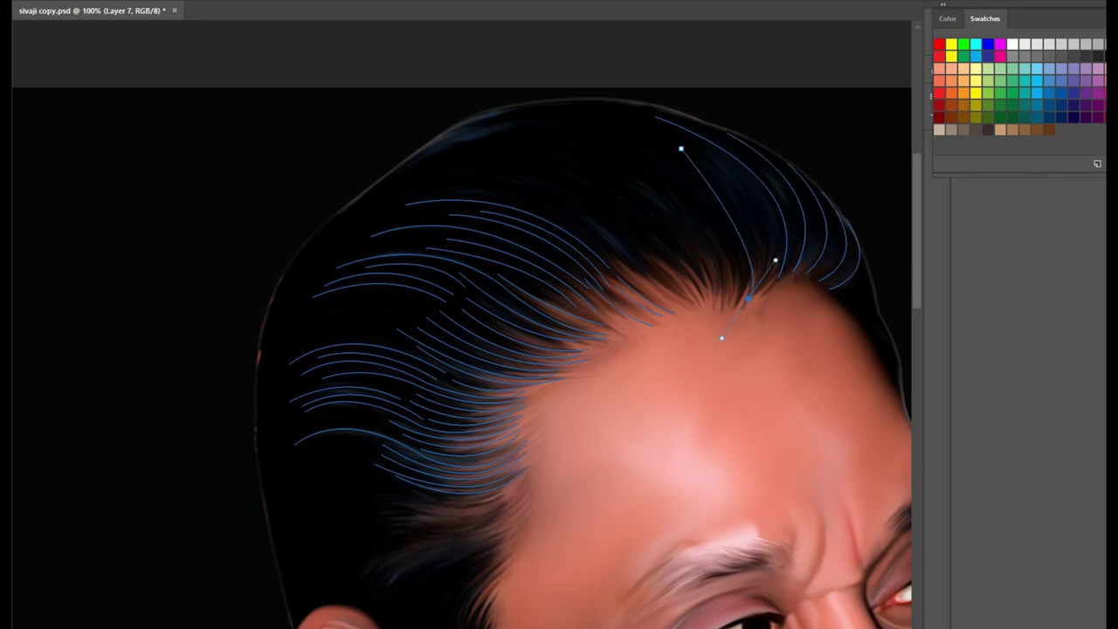
# Step: Fill the gaps between the far-side strand paths with more curves sweeping down to the forehead corner
pyautogui.click(691, 143)
pyautogui.moveTo(756, 297); pyautogui.dragTo(687, 380)
pyautogui.click(720, 140)
pyautogui.moveTo(782, 258); pyautogui.dragTo(749, 321)
pyautogui.click(763, 147)
pyautogui.moveTo(798, 274); pyautogui.dragTo(758, 334)
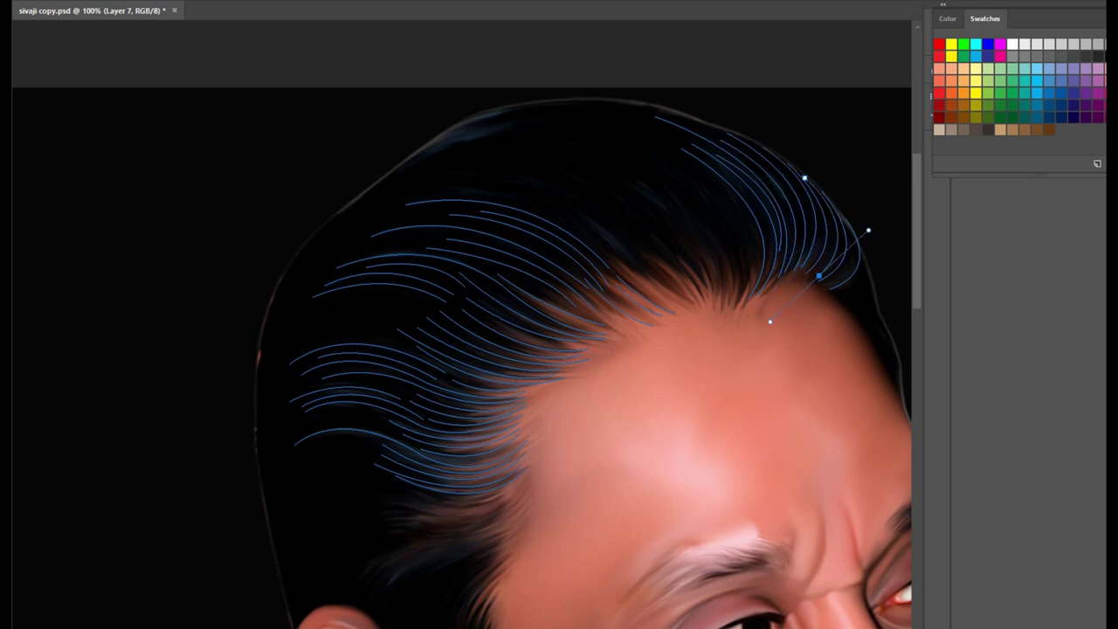
# Step: Draw long curved paths along the upper outline of the hair, from the crown toward the far side
pyautogui.click(429, 140)
pyautogui.moveTo(689, 110); pyautogui.dragTo(743, 148)
pyautogui.click(837, 210)
pyautogui.moveTo(833, 280); pyautogui.dragTo(874, 249)
pyautogui.click(454, 130)
pyautogui.moveTo(724, 142); pyautogui.dragTo(823, 187)
# Step: Draw curved strand paths from the top of the head to the centre of the forehead hairline
pyautogui.scroll(-2, 462, 353)
pyautogui.click(437, 137)
pyautogui.moveTo(597, 190); pyautogui.dragTo(616, 250)
pyautogui.click(497, 132)
pyautogui.moveTo(612, 197); pyautogui.dragTo(634, 235)
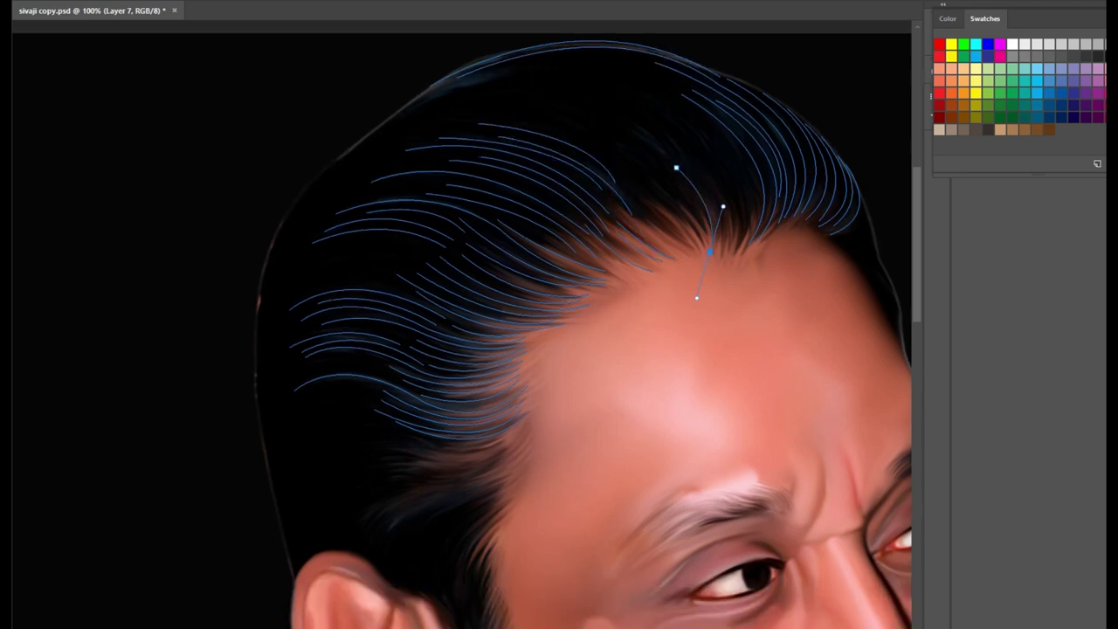
pyautogui.moveTo(727, 243); pyautogui.dragTo(747, 214)
# Step: Add further strand curves between the existing paths above the middle of the hairline
pyautogui.press('Return')
pyautogui.press('Return')
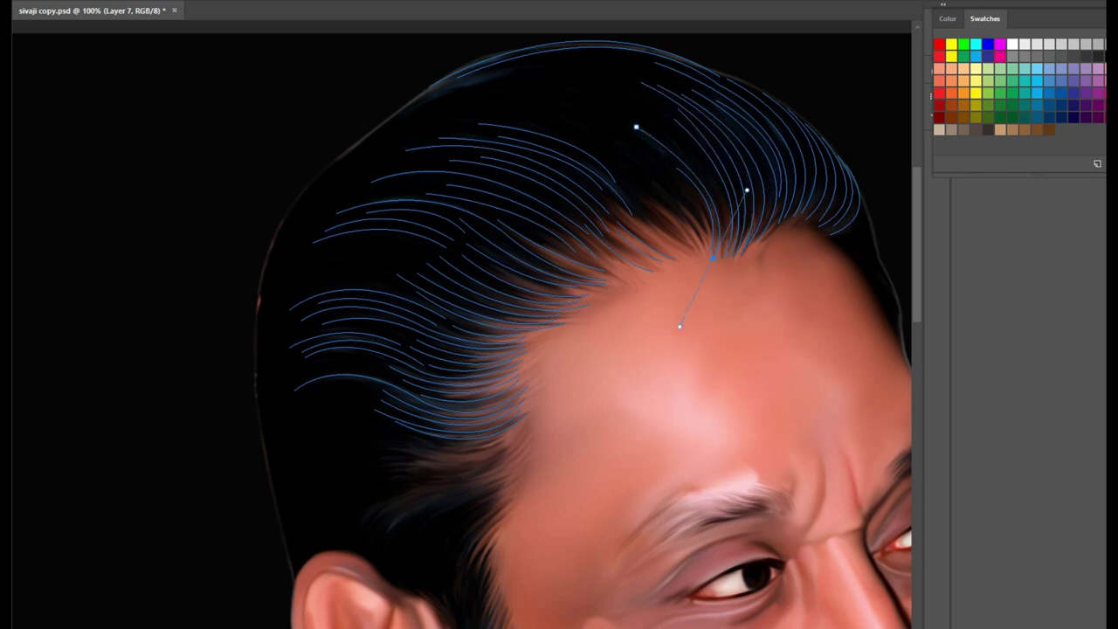
pyautogui.press('Return')
pyautogui.click(575, 129)
pyautogui.moveTo(694, 252); pyautogui.dragTo(688, 311)
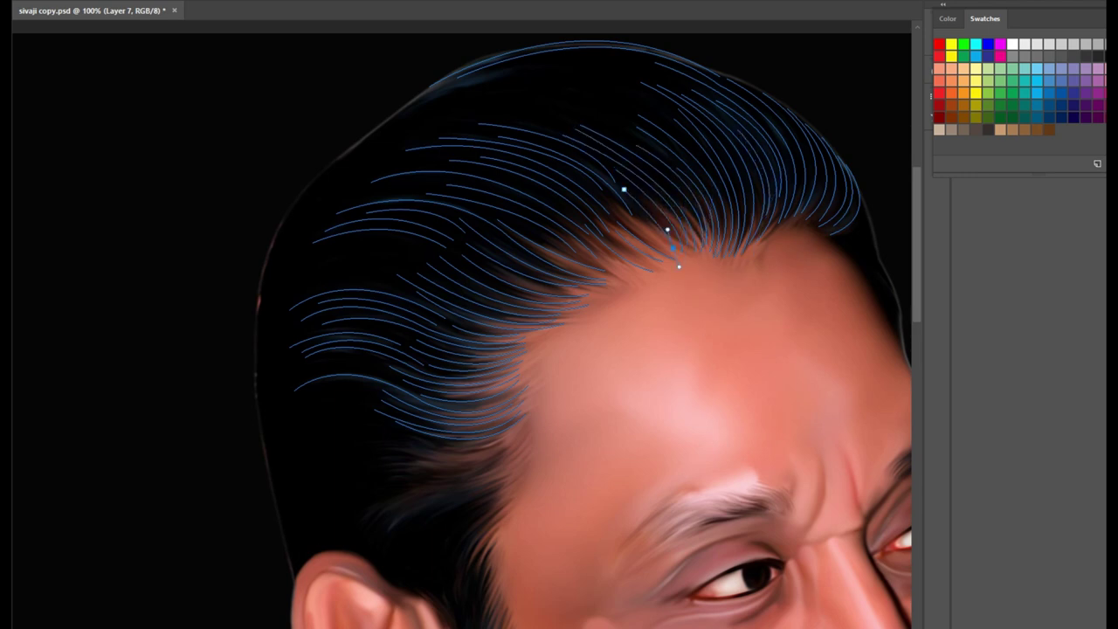
pyautogui.press('Return')
pyautogui.click(259, 317)
pyautogui.moveTo(362, 142); pyautogui.dragTo(424, 105)
pyautogui.hotkey('ctrl', 'z')
# Step: Draw paths along the outer contour of the hair, from the crown down the back of the head to the ear
pyautogui.click(326, 185)
pyautogui.moveTo(488, 82); pyautogui.dragTo(583, 70)
pyautogui.scroll(-3, 463, 323)
pyautogui.moveTo(261, 161); pyautogui.dragTo(282, 379)
pyautogui.click(265, 297)
pyautogui.scroll(-2, 463, 323)
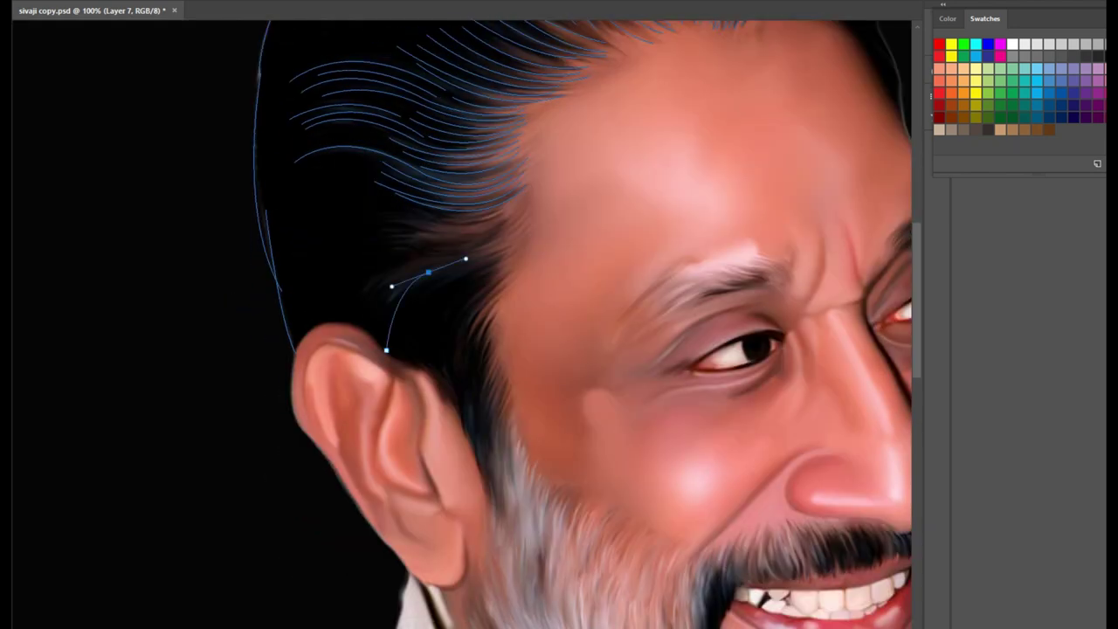
# Step: Draw a long S-shaped path from above the ear to the temple, with shorter parallel strand curves beneath it
pyautogui.hotkey('ctrl', '+')
pyautogui.scroll(1, 462, 324)
pyautogui.keyDown('alt'); pyautogui.click(428, 271); pyautogui.keyUp('alt')
pyautogui.moveTo(526, 232); pyautogui.dragTo(547, 204)
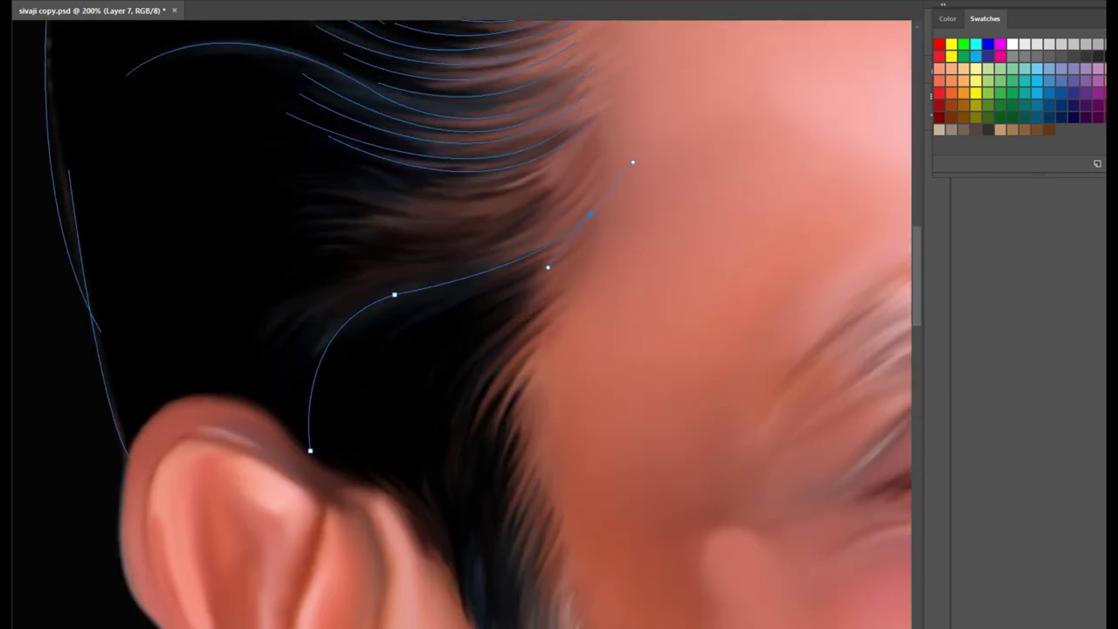
pyautogui.press('Return')
pyautogui.scroll(-2, 463, 323)
pyautogui.click(434, 232)
pyautogui.moveTo(362, 371); pyautogui.dragTo(417, 451)
pyautogui.press('Return')
pyautogui.click(412, 225)
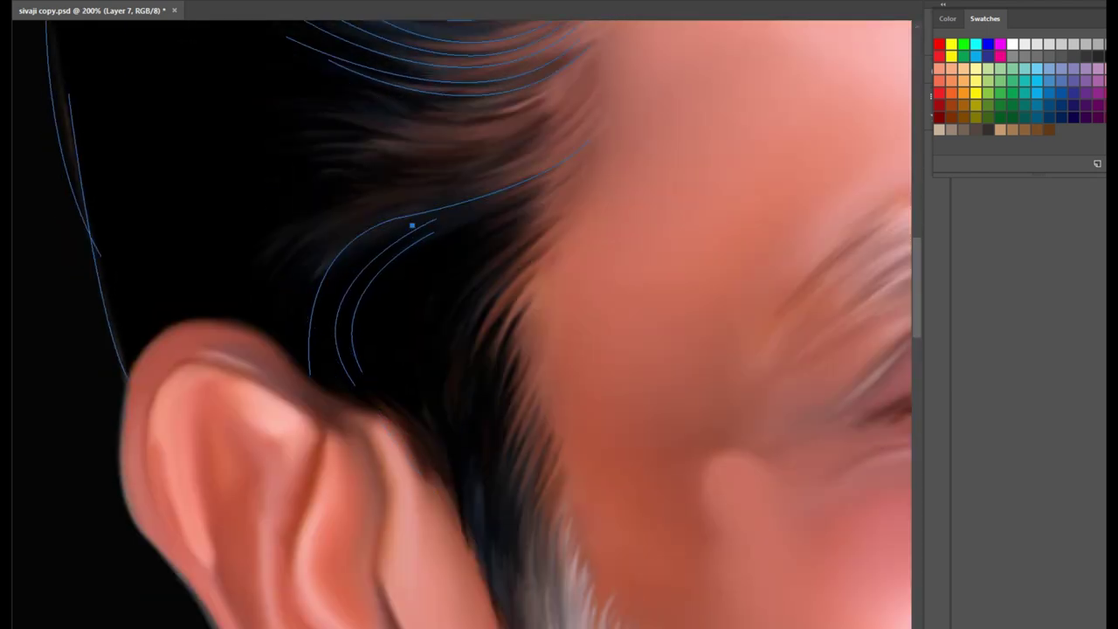
pyautogui.press('Return')
# Step: Draw wavy strand paths across the temple and a fan of curved paths above the ear
pyautogui.scroll(1, 463, 323)
pyautogui.press('Return')
pyautogui.click(248, 185)
pyautogui.moveTo(412, 186); pyautogui.dragTo(478, 225)
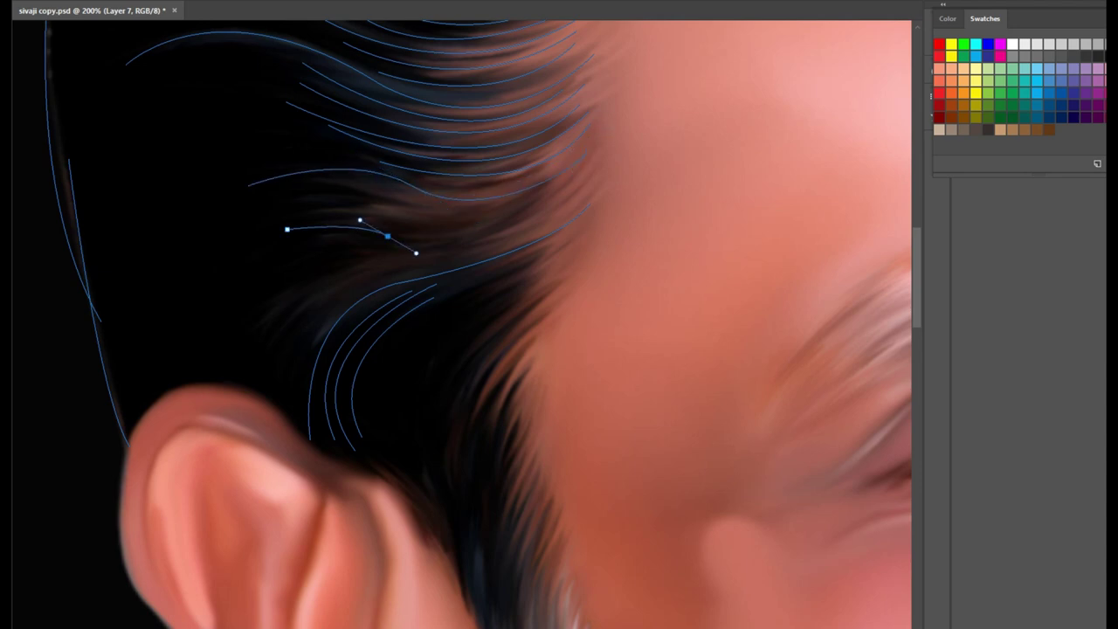
pyautogui.click(257, 362)
pyautogui.moveTo(412, 260); pyautogui.dragTo(477, 277)
pyautogui.press('Return')
pyautogui.click(253, 331)
pyautogui.press('Return')
pyautogui.click(257, 289)
pyautogui.press('Return')
pyautogui.click(292, 374)
pyautogui.press('Return')
pyautogui.scroll(1, 463, 323)
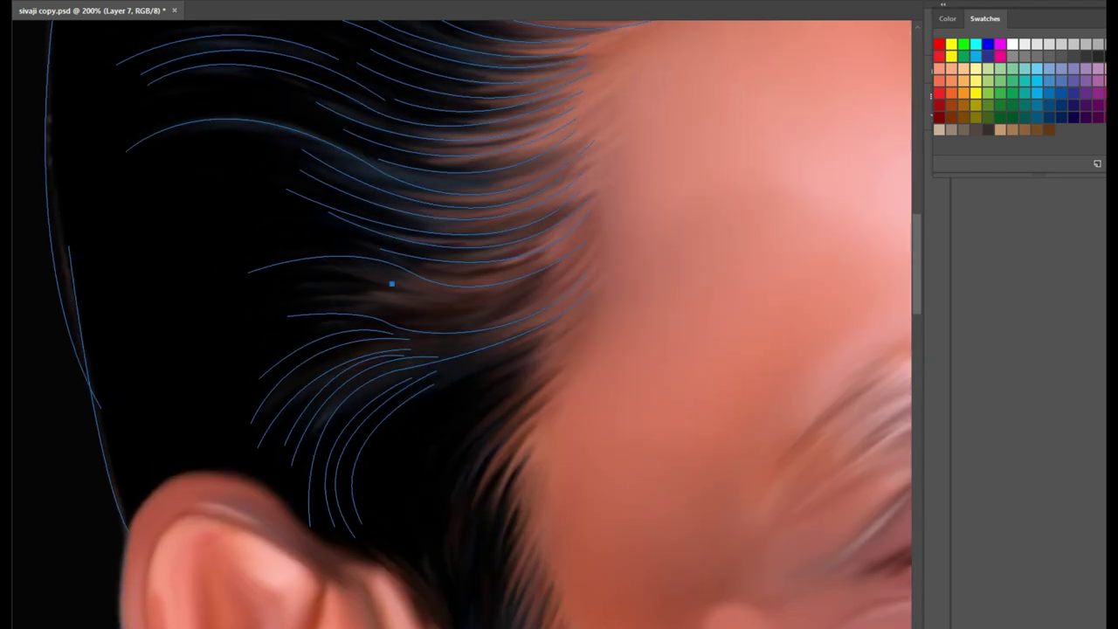
pyautogui.press('Return')
# Step: Draw curved strand paths from the temple hairline down toward the front of the ear
pyautogui.scroll(-1, 478, 354)
pyautogui.click(541, 277)
pyautogui.moveTo(429, 487); pyautogui.dragTo(442, 553)
pyautogui.press('Return')
pyautogui.scroll(-3, 442, 554)
pyautogui.click(530, 131)
pyautogui.moveTo(453, 345); pyautogui.dragTo(484, 436)
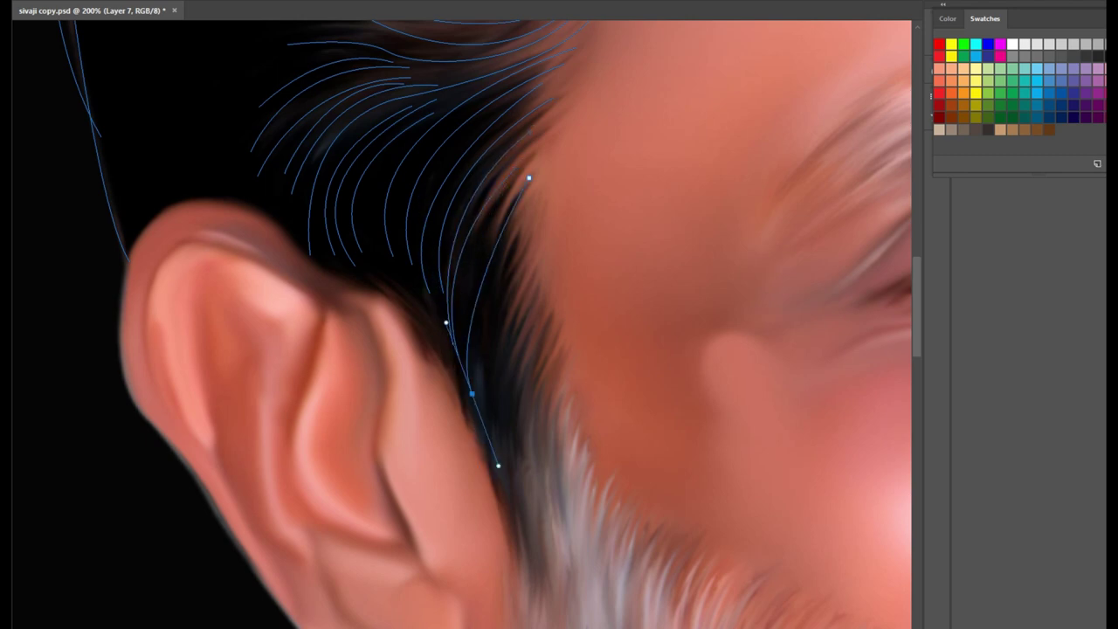
# Step: Continue the strand paths down the sideburn to the start of the grey beard
pyautogui.press('Return')
pyautogui.scroll(-1, 484, 437)
pyautogui.click(529, 151)
pyautogui.moveTo(500, 367); pyautogui.dragTo(511, 408)
pyautogui.press('Return')
pyautogui.scroll(-1, 511, 409)
pyautogui.click(540, 160)
pyautogui.moveTo(508, 316); pyautogui.dragTo(489, 411)
pyautogui.press('Return')
pyautogui.scroll(2, 489, 411)
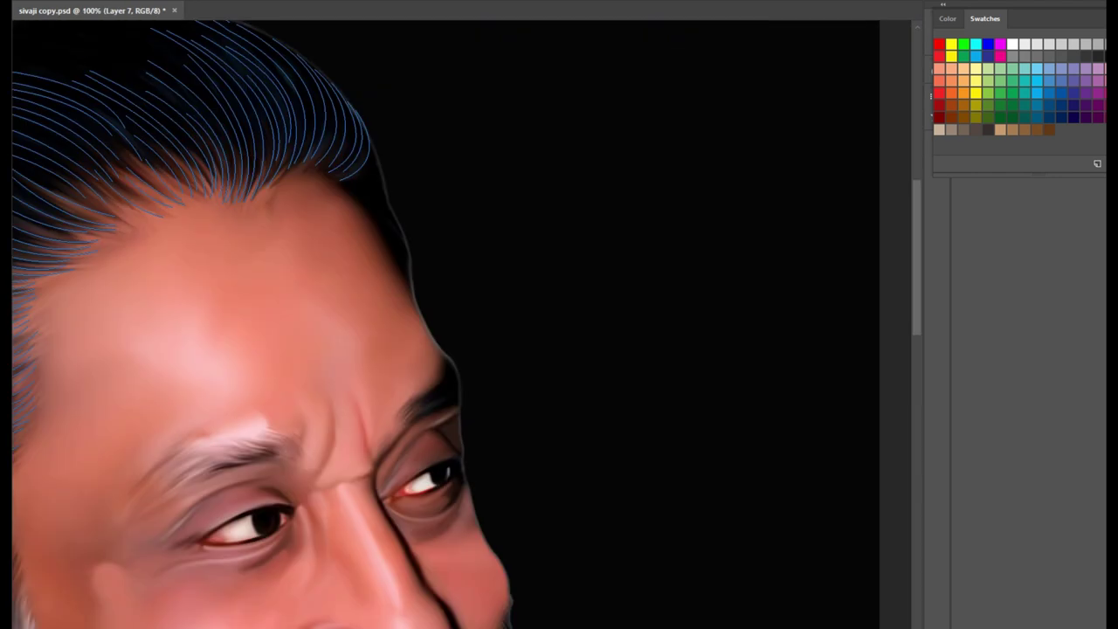
# Step: Draw strand paths down the far-side hairline and fill the remaining gaps at the crown and back of the head
pyautogui.moveTo(369, 164); pyautogui.dragTo(370, 140)
pyautogui.press('Return')
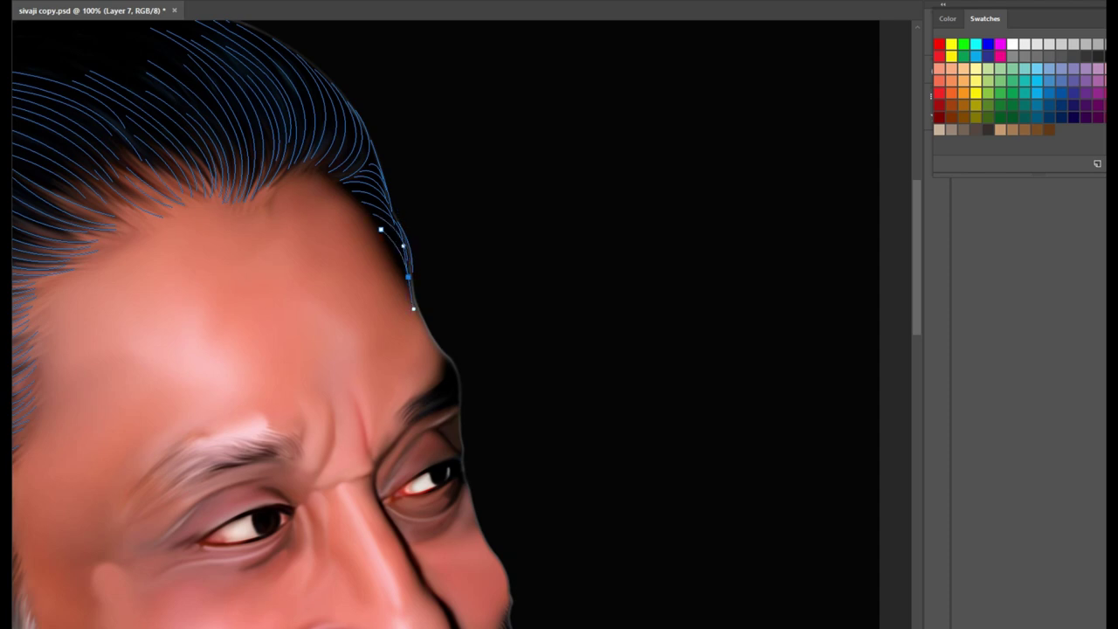
pyautogui.scroll(5, 463, 323)
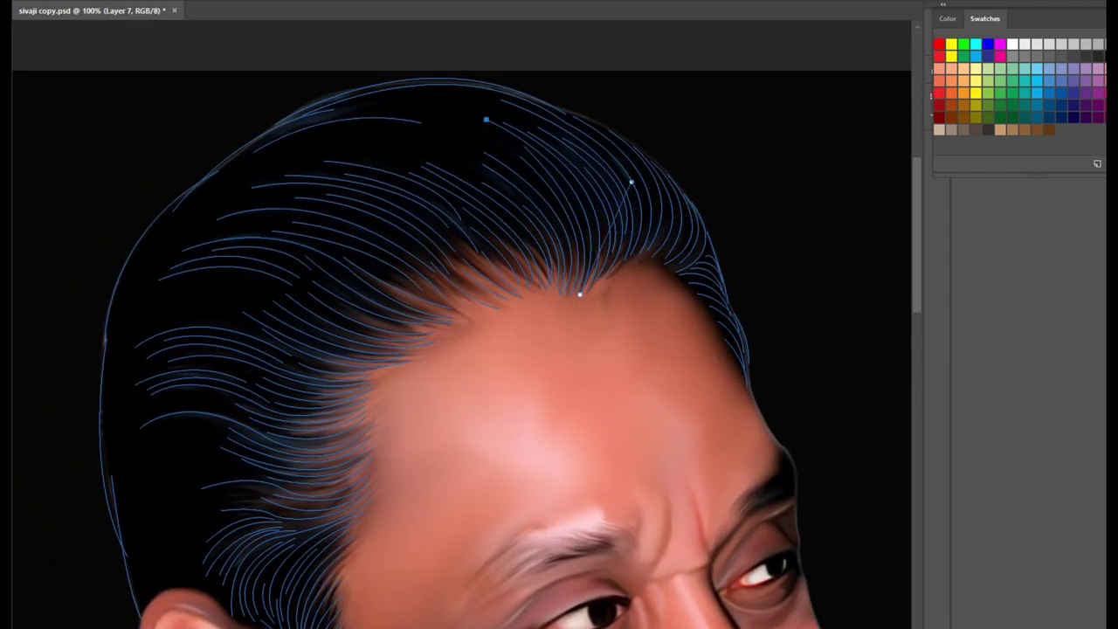
pyautogui.press('Return')
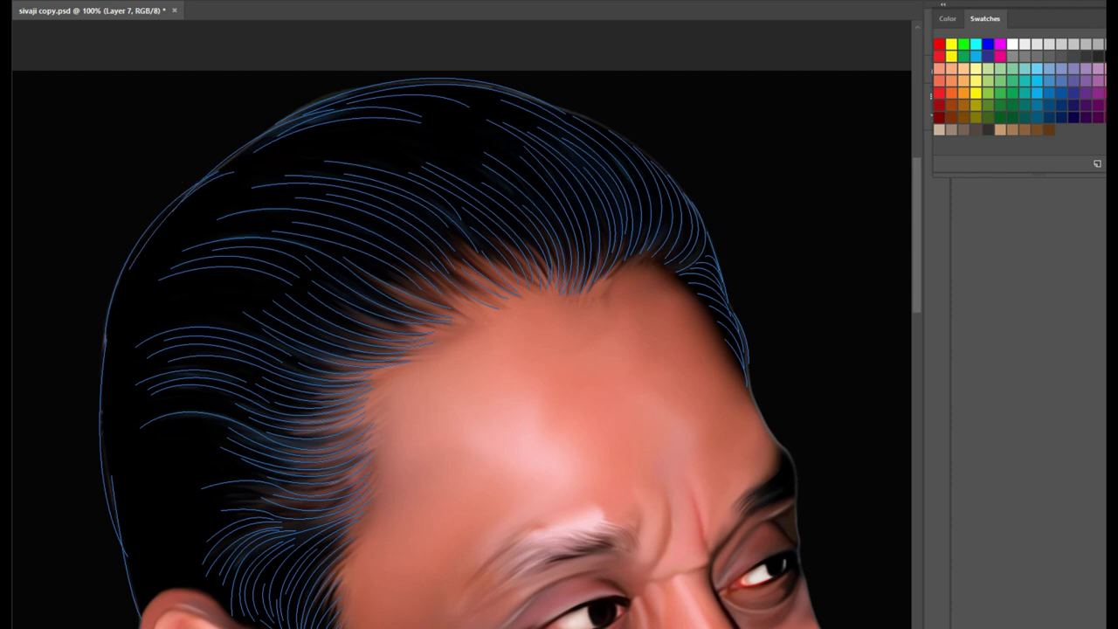
pyautogui.scroll(-6, 463, 323)
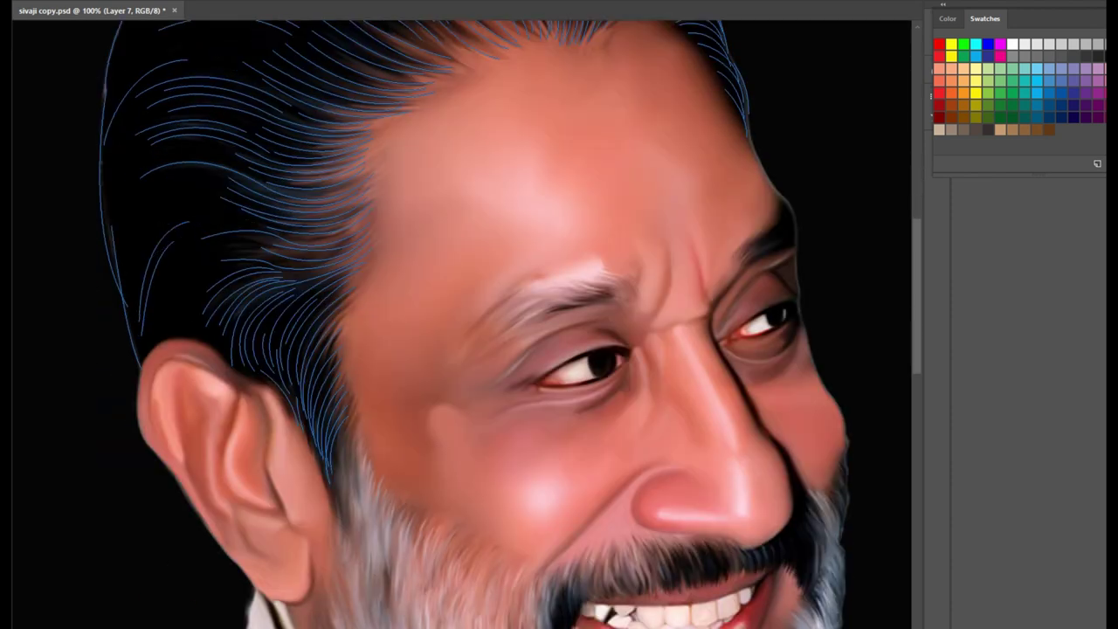
# Step: Stroke all the hair paths on Layer 7 with the brush, repeating the stroke in a brighter blue, and hide the paths
pyautogui.hotkey('ctrl', '-')
pyautogui.rightClick(500, 252)
pyautogui.click(559, 342)
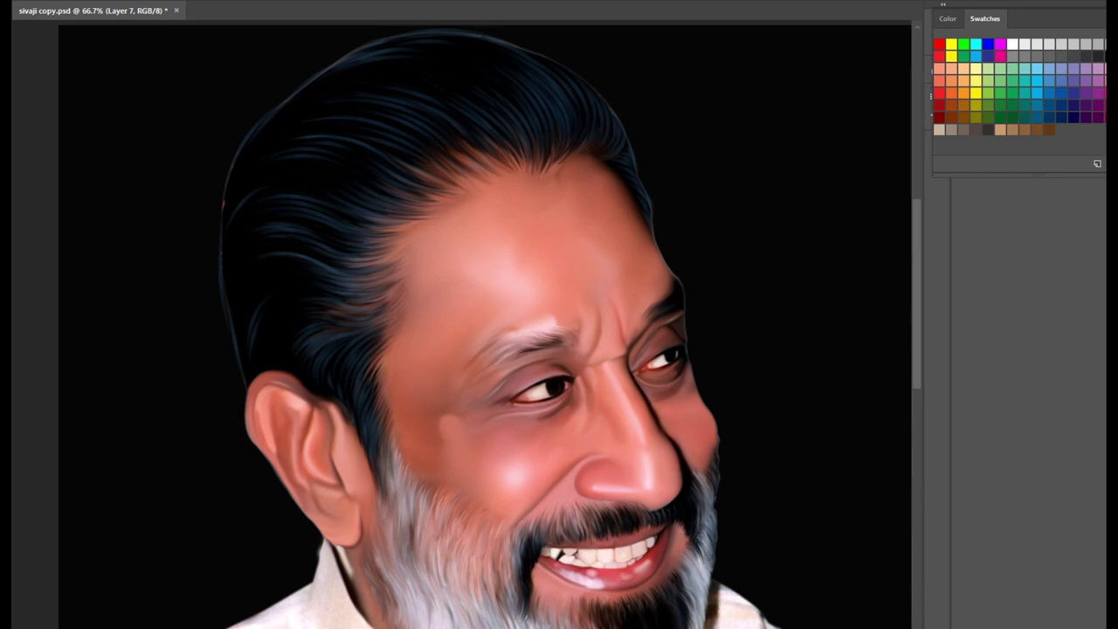
pyautogui.hotkey('ctrl', 'h')
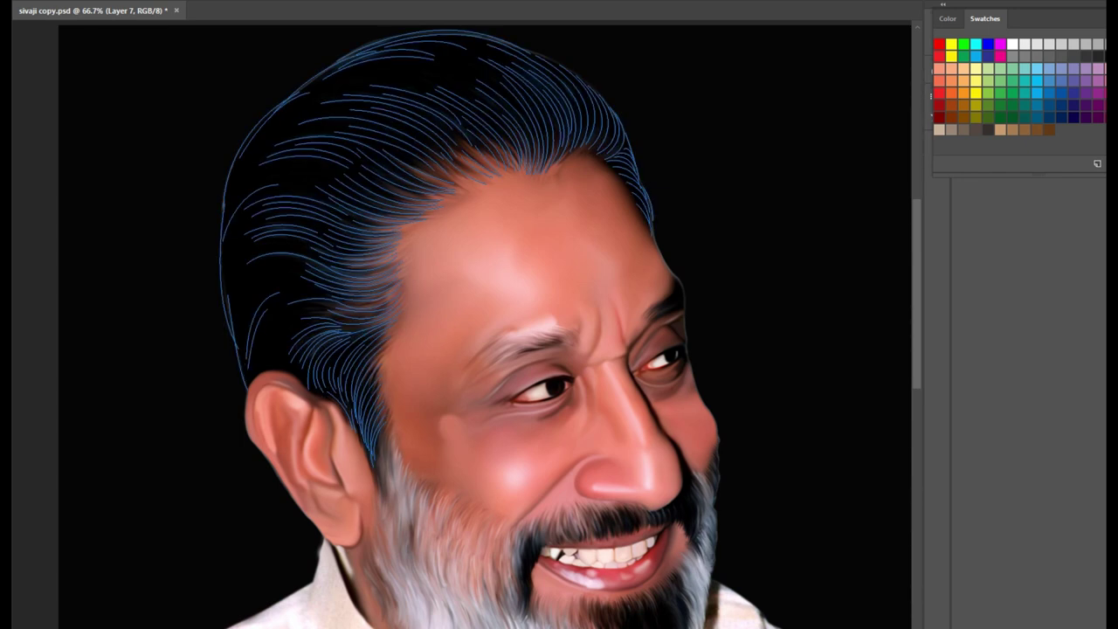
pyautogui.press('Escape')
pyautogui.press('Return')
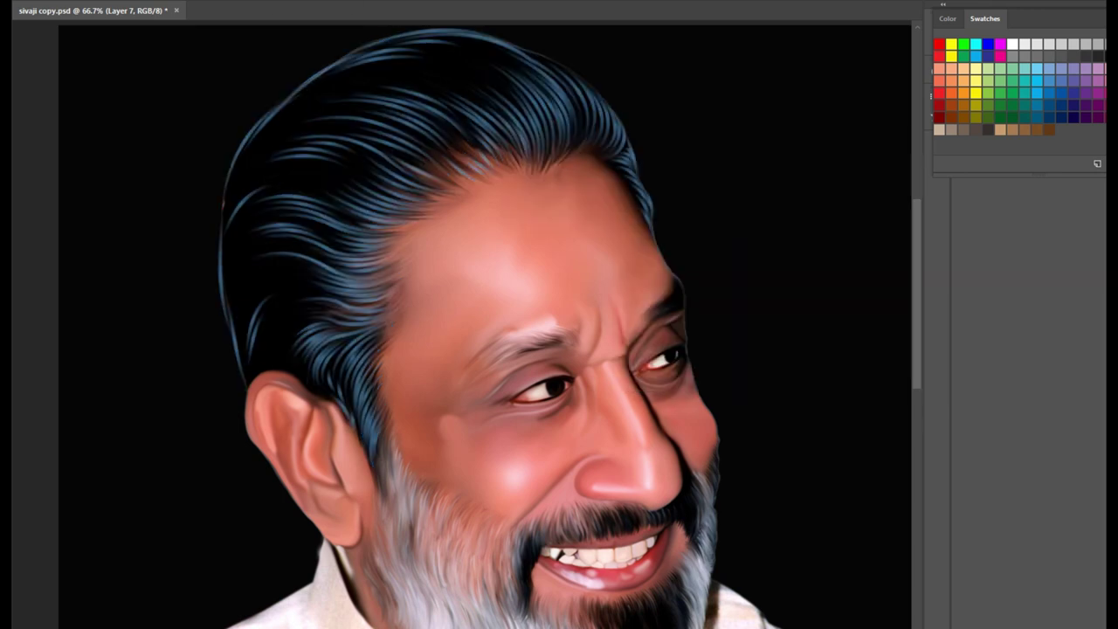
# Step: Draw fine strand paths on Layer 8 over the blue hair strokes at the far-side forehead corner
pyautogui.hotkey('ctrl', '-')
pyautogui.hotkey('ctrl', '-')
pyautogui.hotkey('ctrl', '+')
pyautogui.hotkey('ctrl', '+')
pyautogui.hotkey('ctrl', '+')
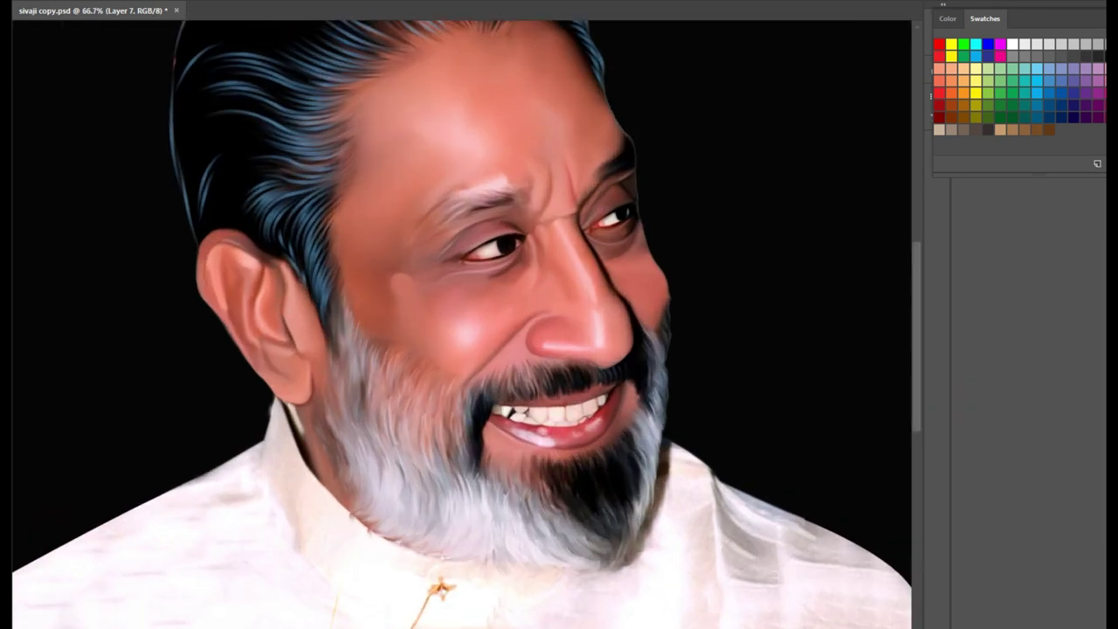
pyautogui.hotkey('ctrl', '+')
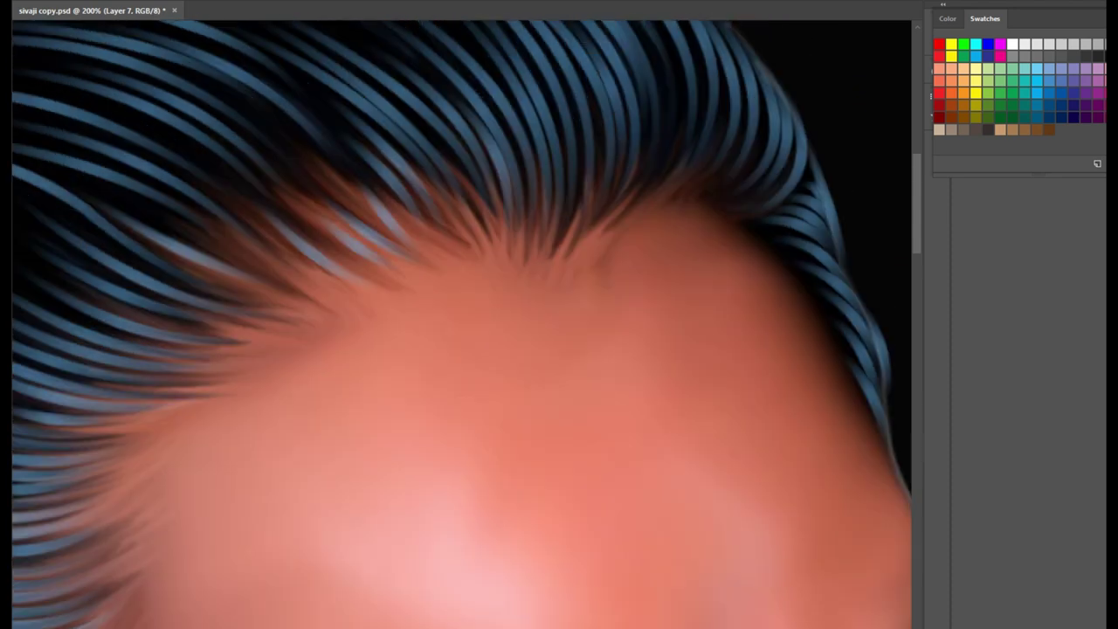
pyautogui.moveTo(699, 359); pyautogui.dragTo(647, 448)
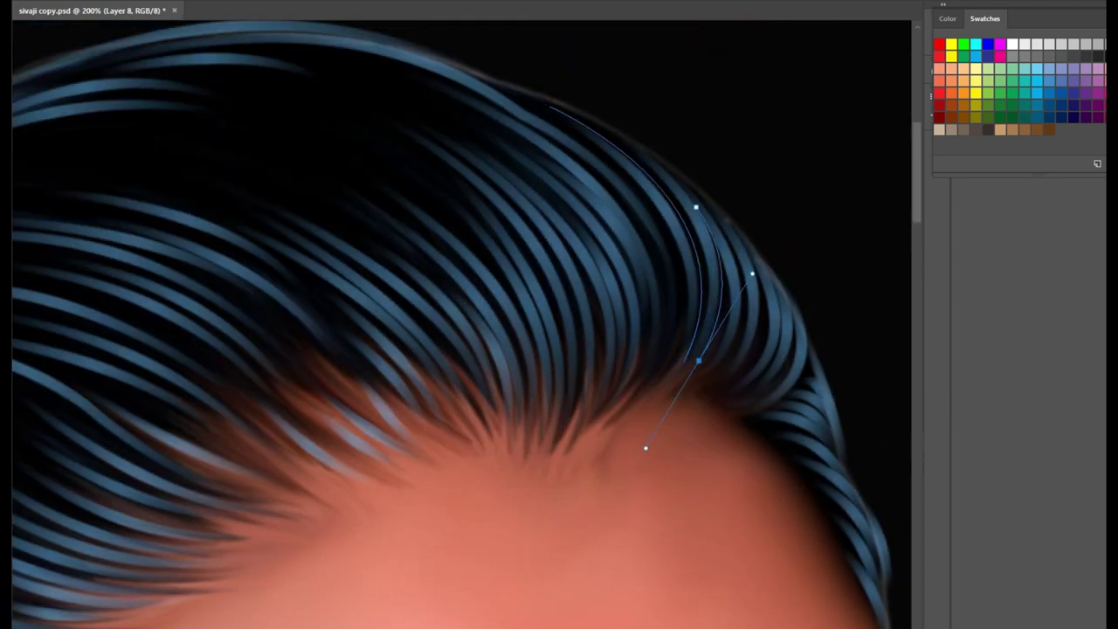
pyautogui.click(756, 271)
pyautogui.scroll(-3, 793, 317)
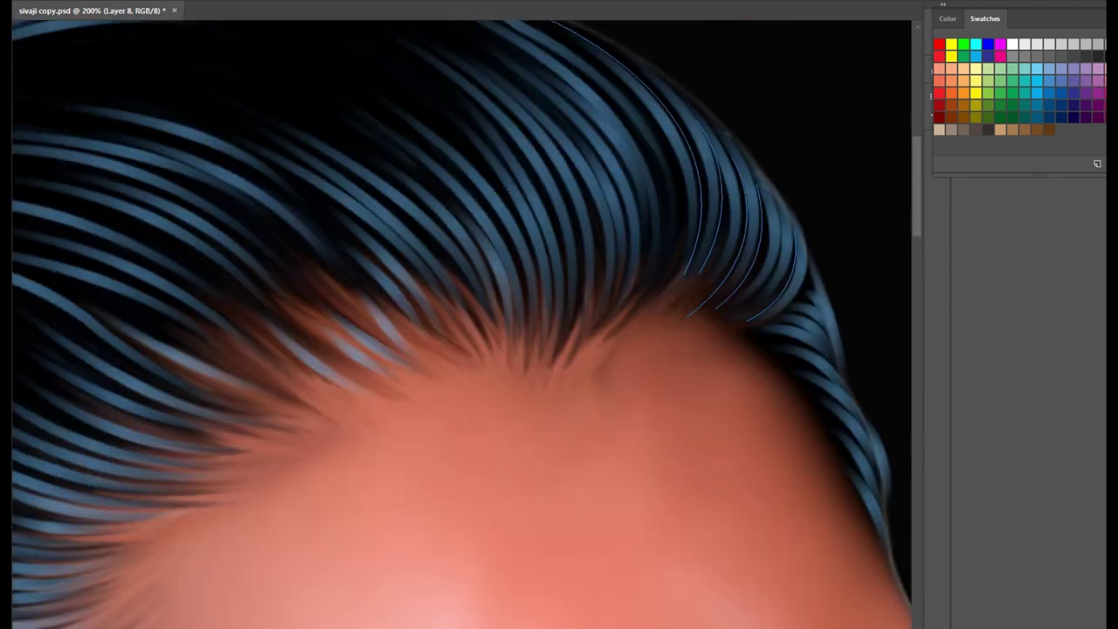
# Step: Add more strand paths on Layer 8 down the far-side hairline and across the top toward the forehead
pyautogui.scroll(-3, 793, 317)
pyautogui.scroll(5, 793, 317)
pyautogui.click(463, 118)
pyautogui.moveTo(614, 344); pyautogui.dragTo(594, 466)
pyautogui.click(547, 122)
pyautogui.moveTo(656, 326); pyautogui.dragTo(644, 390)
pyautogui.click(587, 132)
pyautogui.scroll(-3, 461, 324)
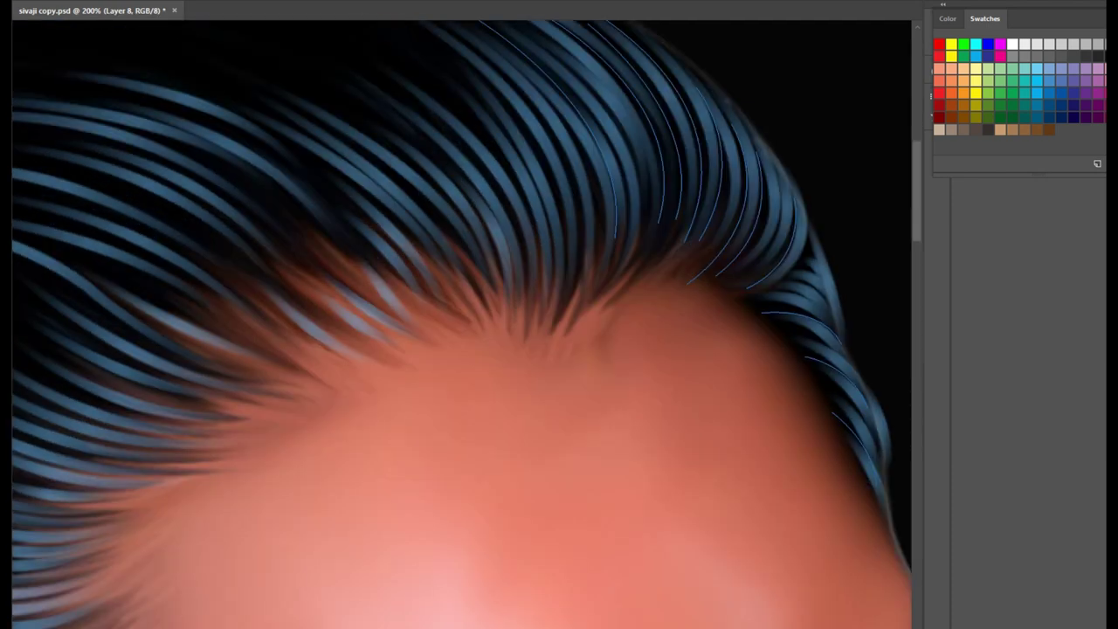
# Step: Stroke the new strand paths on Layer 8, and undo and redo the stroke to compare the hair
pyautogui.press('Return')
pyautogui.rightClick(830, 103)
pyautogui.click(865, 232)
pyautogui.hotkey('ctrl', '-')
pyautogui.hotkey('ctrl', '-')
pyautogui.scroll(-2, 461, 323)
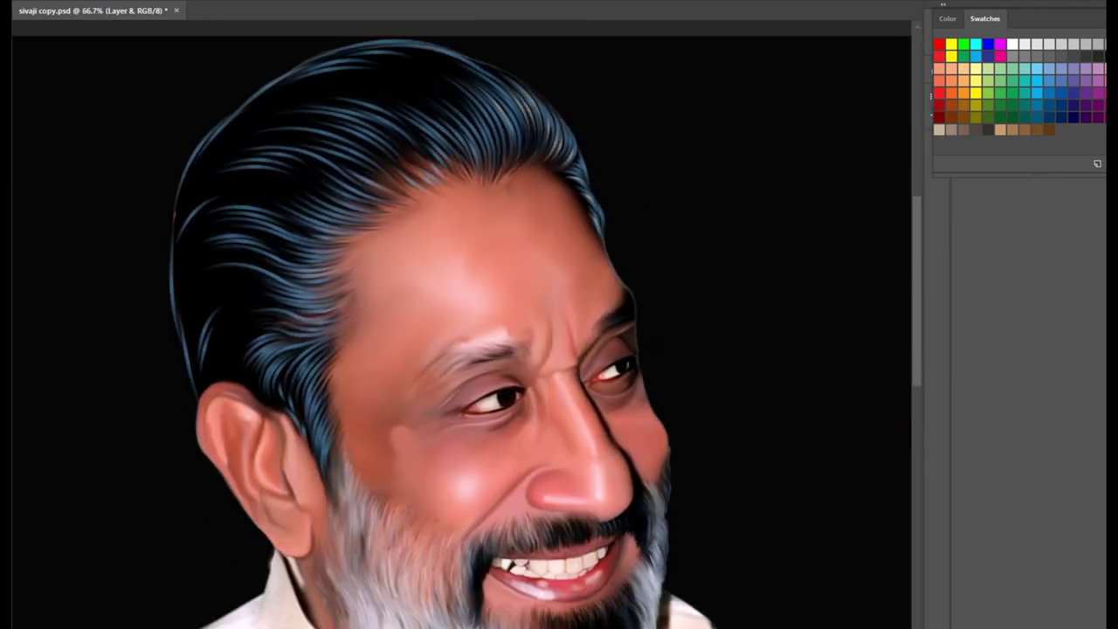
pyautogui.hotkey('ctrl', 'z')
pyautogui.hotkey('ctrl', 'shift', 'z')
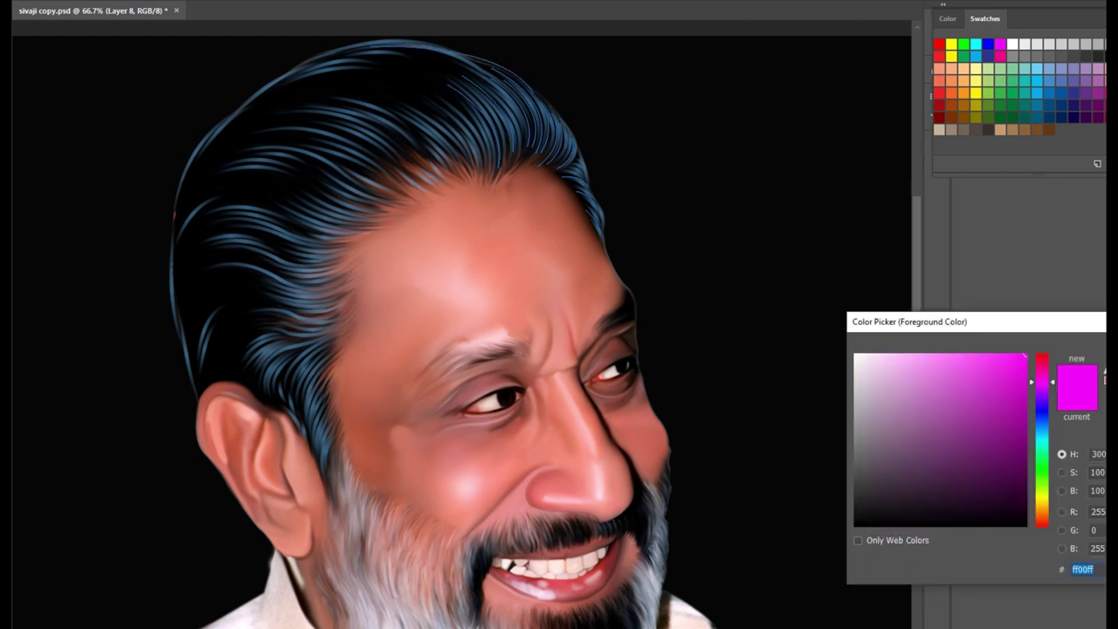
pyautogui.scroll(-2, 461, 323)
pyautogui.scroll(-1, 461, 323)
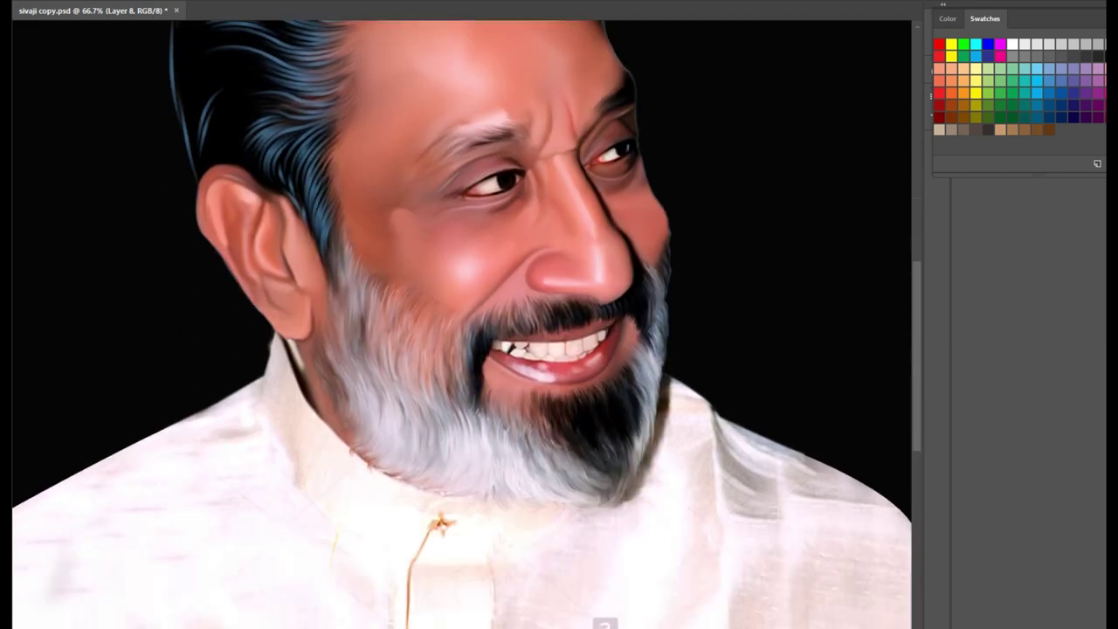
# Step: Draw curved strand paths over the side hair on Layer 8, working upward from above the sideburn
pyautogui.hotkey('ctrl', '+')
pyautogui.hotkey('ctrl', '+')
pyautogui.hotkey('ctrl', '0')
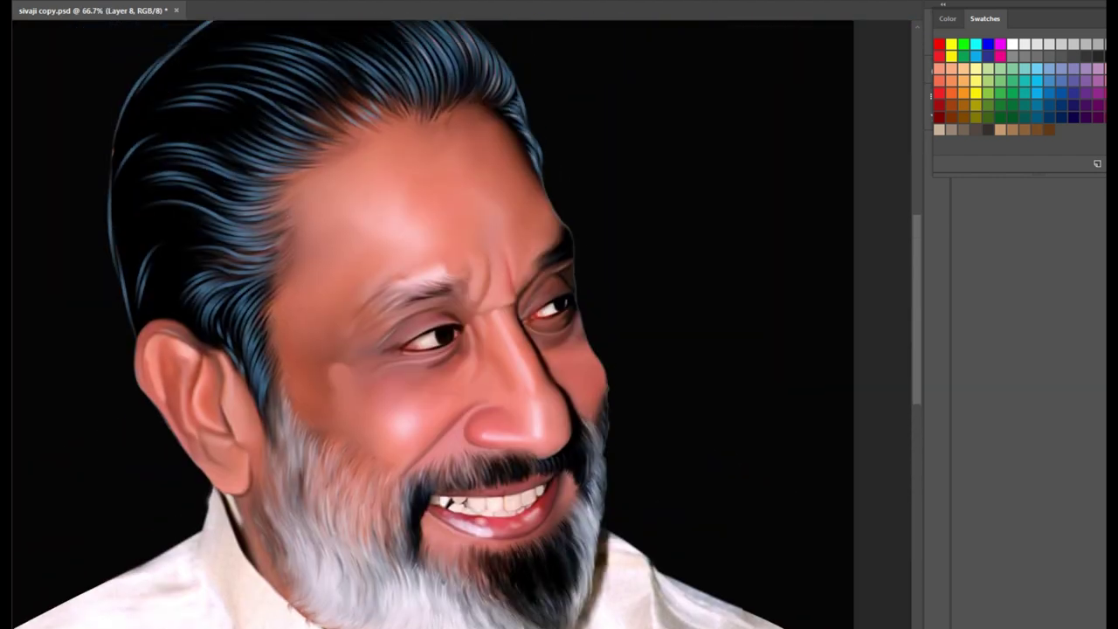
pyautogui.hotkey('ctrl', '+')
pyautogui.hotkey('ctrl', '+')
pyautogui.scroll(3, 461, 324)
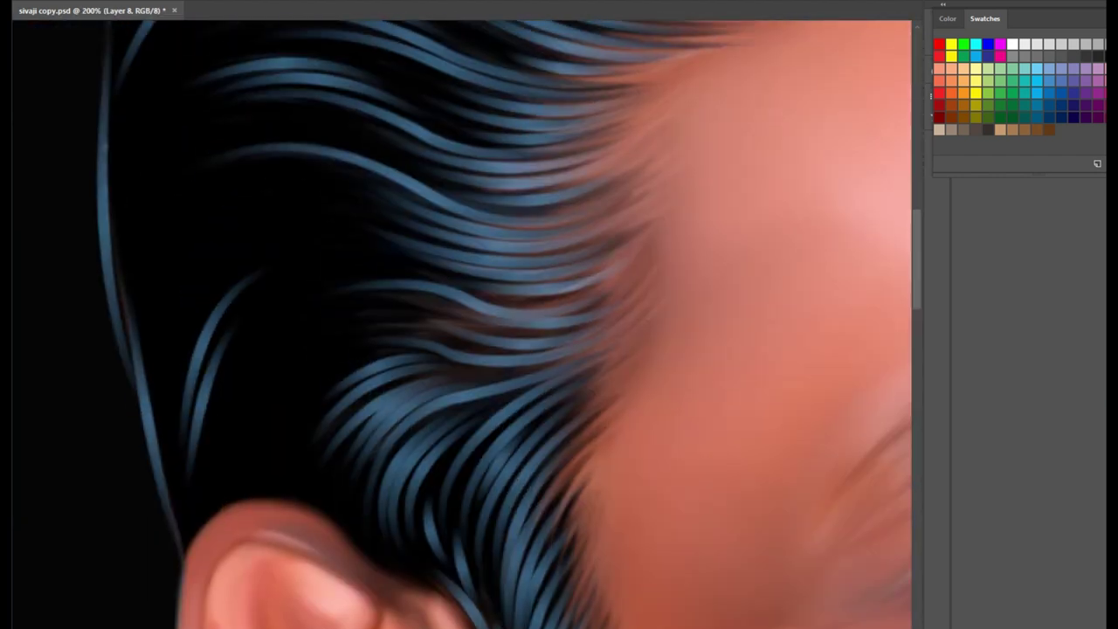
pyautogui.scroll(5, 461, 323)
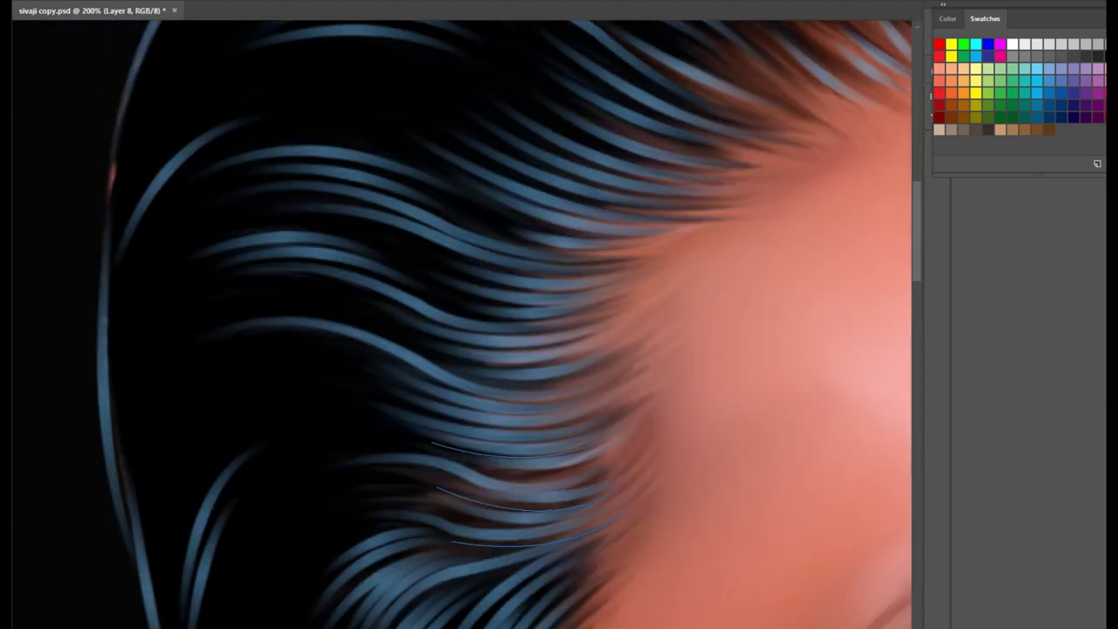
pyautogui.click(559, 388)
pyautogui.scroll(2, 461, 323)
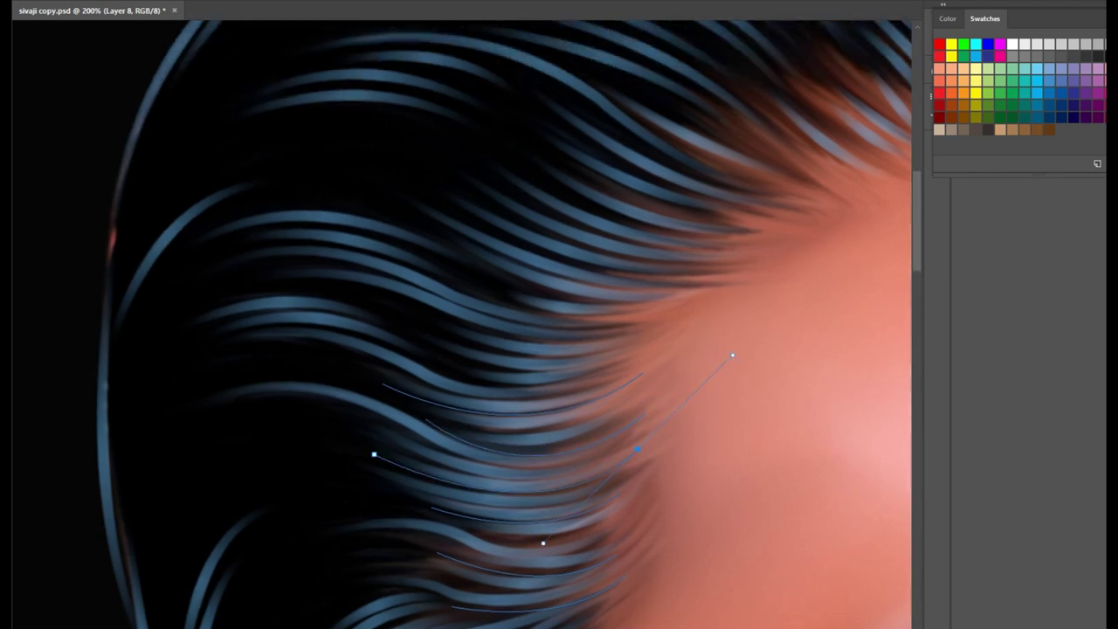
# Step: Continue the strand paths up the hairline to the top of the forehead and stroke them on Layer 8
pyautogui.scroll(4, 415, 396)
pyautogui.scroll(3, 512, 367)
pyautogui.click(512, 367)
pyautogui.click(444, 411)
pyautogui.click(499, 416)
pyautogui.hscroll(8, 461, 323)
pyautogui.click(337, 295)
pyautogui.moveTo(509, 375); pyautogui.dragTo(578, 435)
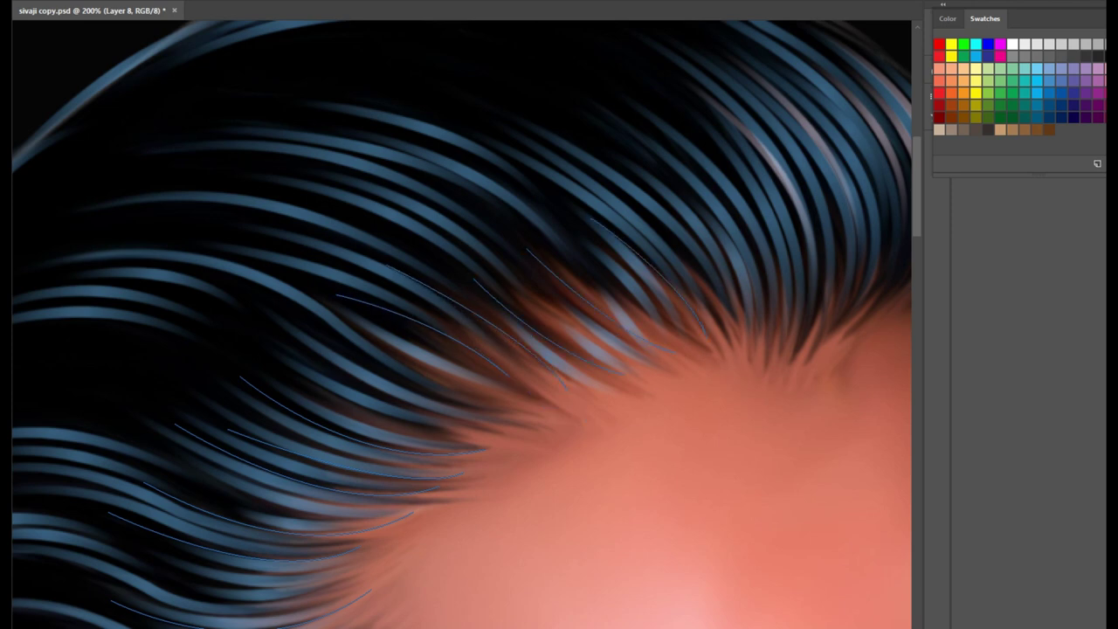
pyautogui.rightClick(513, 131)
pyautogui.click(537, 145)
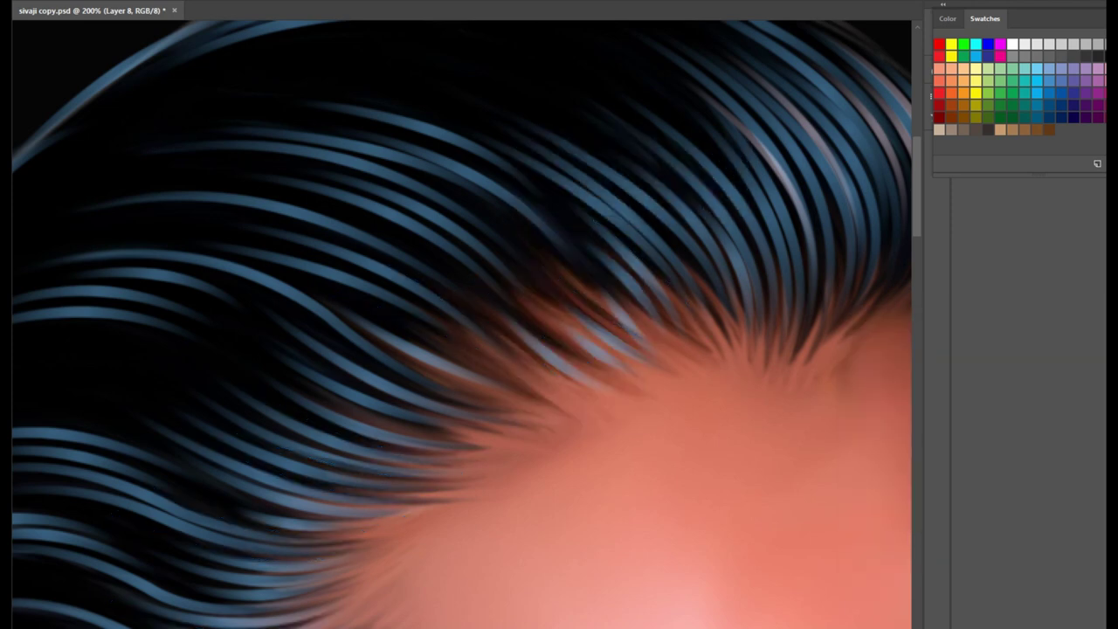
# Step: Select the figure's outline and tint the forehead, temple and ear orange and the cheeks and lips pink on Layer 9
pyautogui.hotkey('ctrl', '-')
pyautogui.hotkey('ctrl', '-')
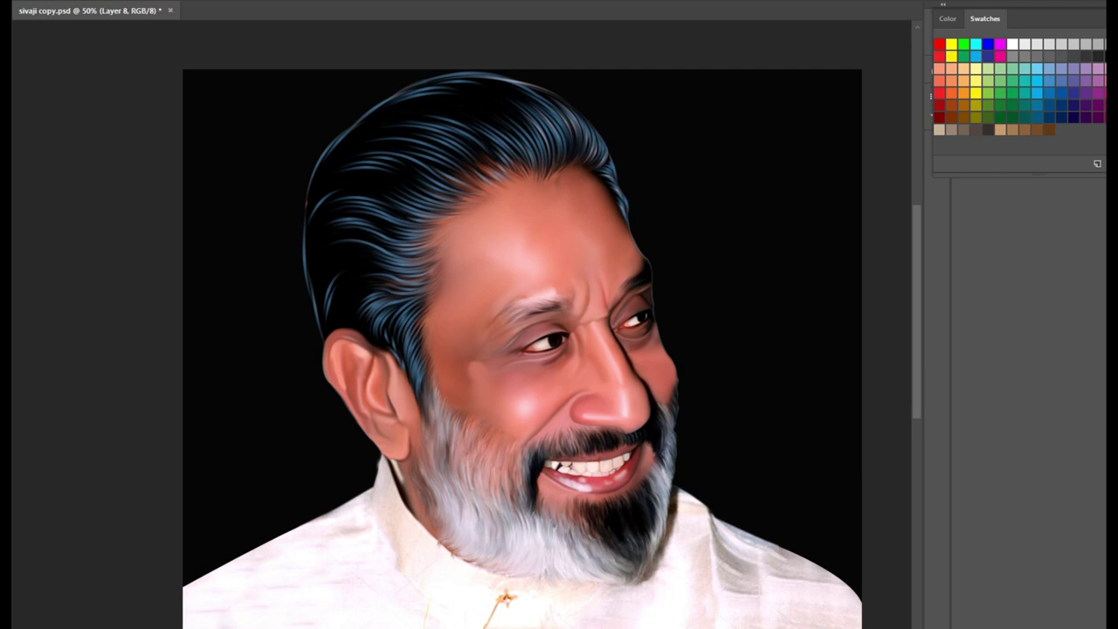
pyautogui.hotkey('ctrl', '+')
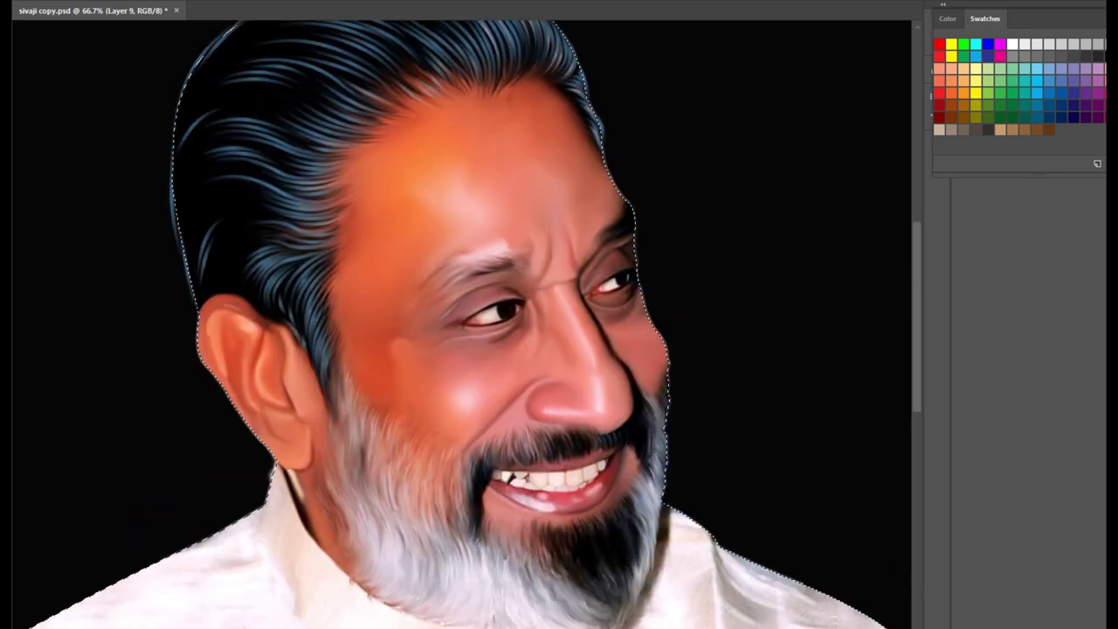
pyautogui.scroll(-5, 461, 323)
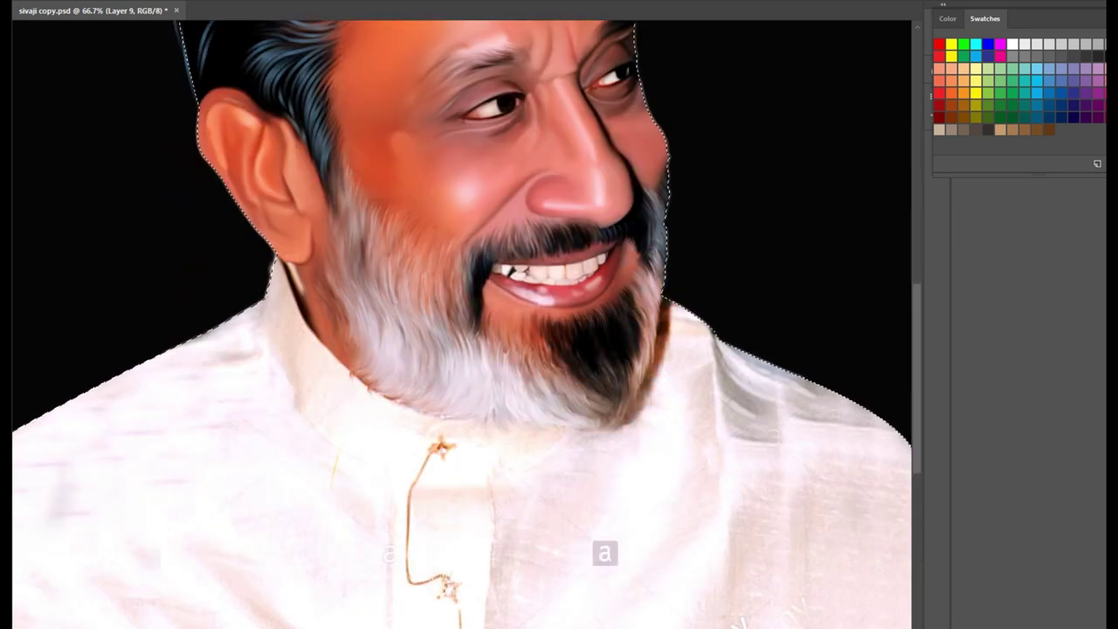
pyautogui.scroll(2, 461, 323)
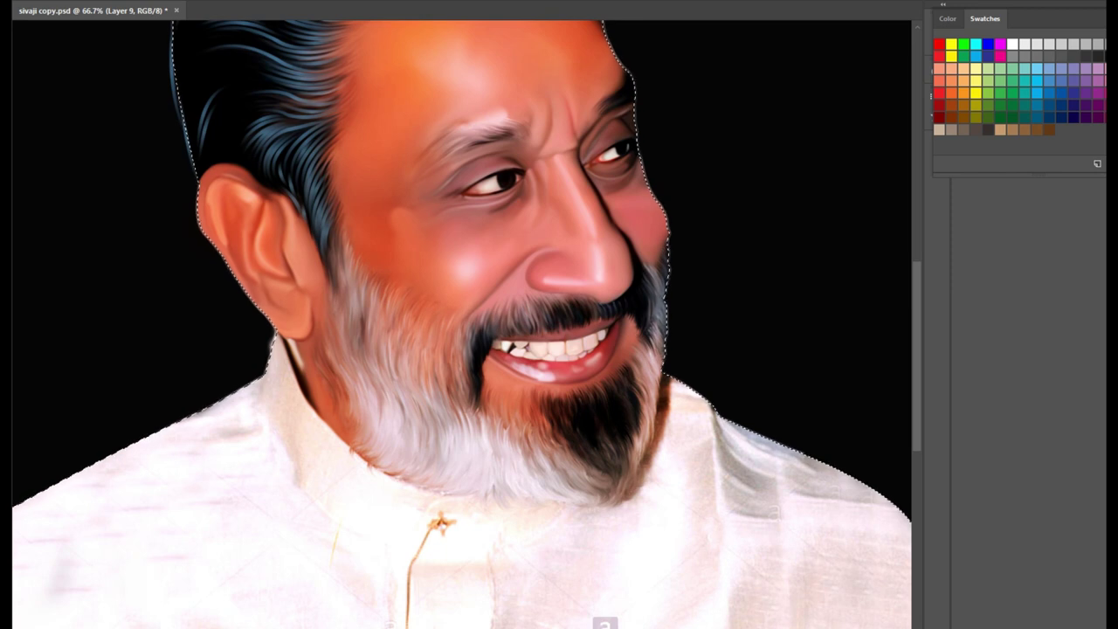
pyautogui.scroll(2, 461, 324)
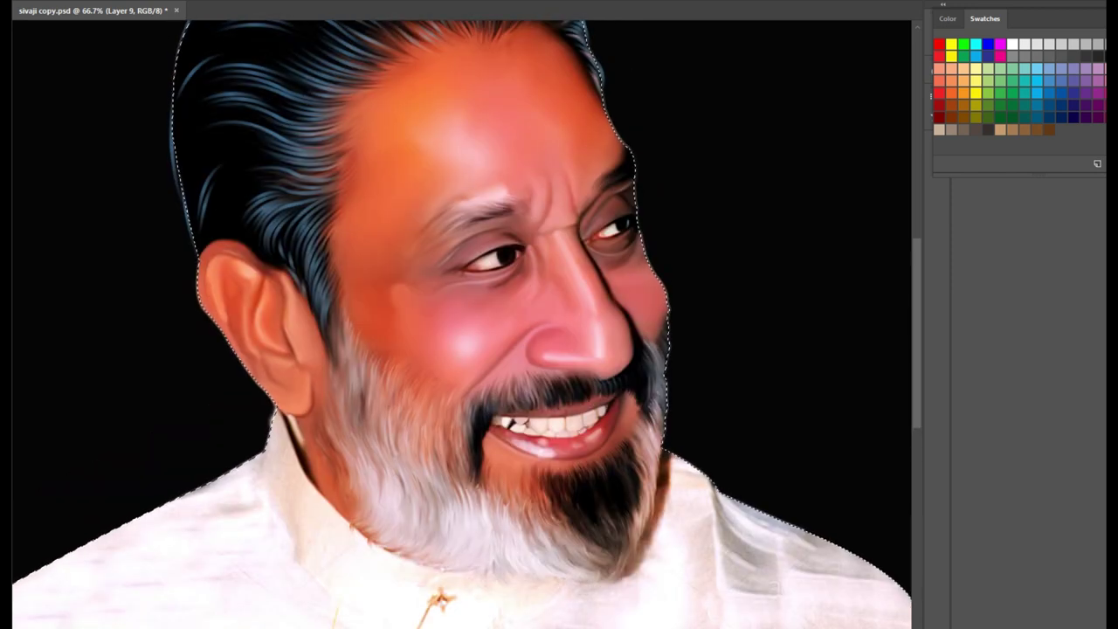
pyautogui.scroll(1, 458, 511)
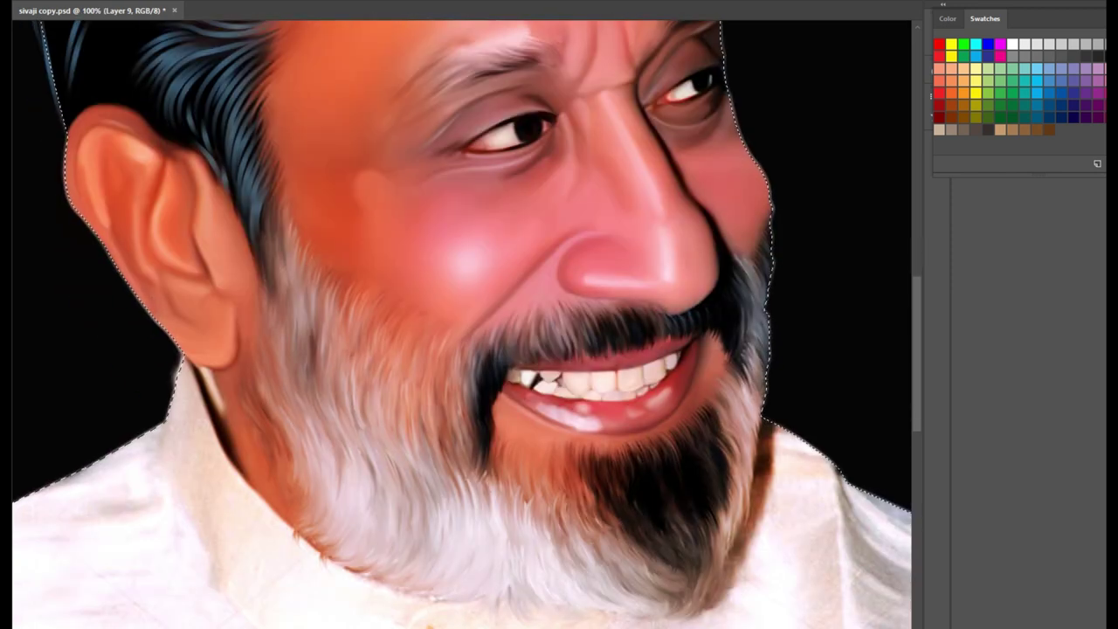
pyautogui.scroll(-2, 461, 323)
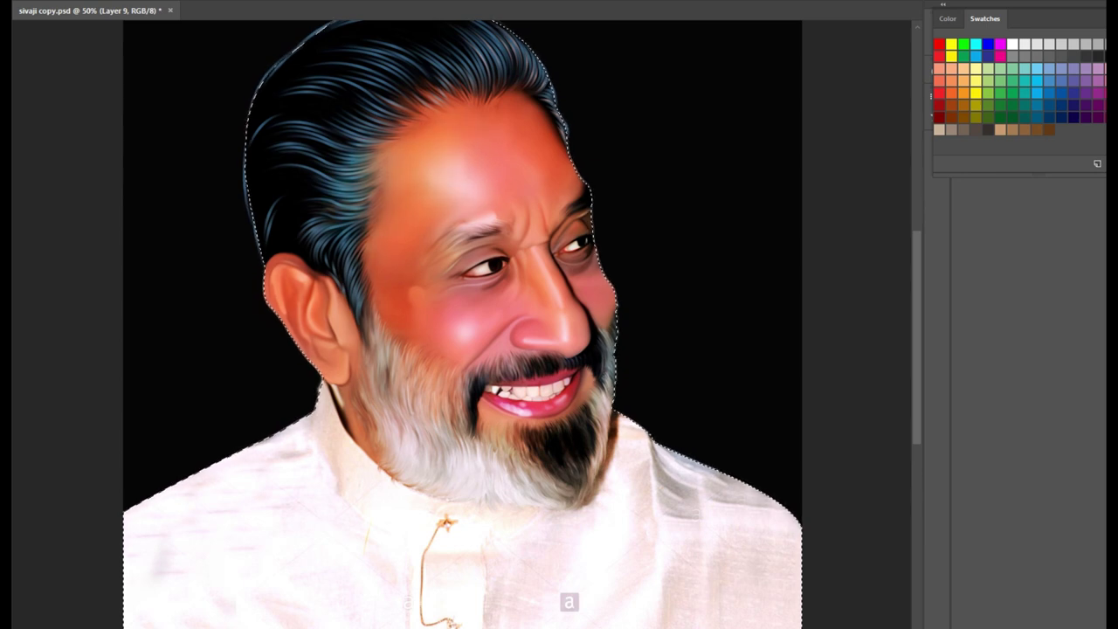
# Step: Tint the top hair green, the front hair and far beard edge purple, and the shirt beside the beard pink
pyautogui.scroll(2, 463, 323)
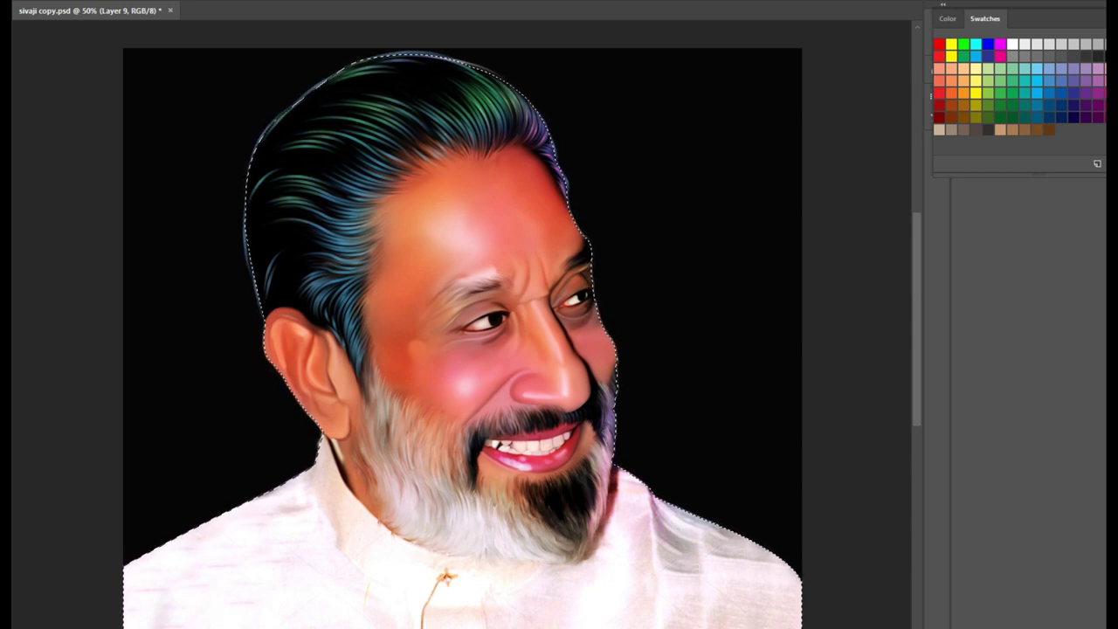
pyautogui.hotkey('ctrl', '+')
pyautogui.hotkey('ctrl', '+')
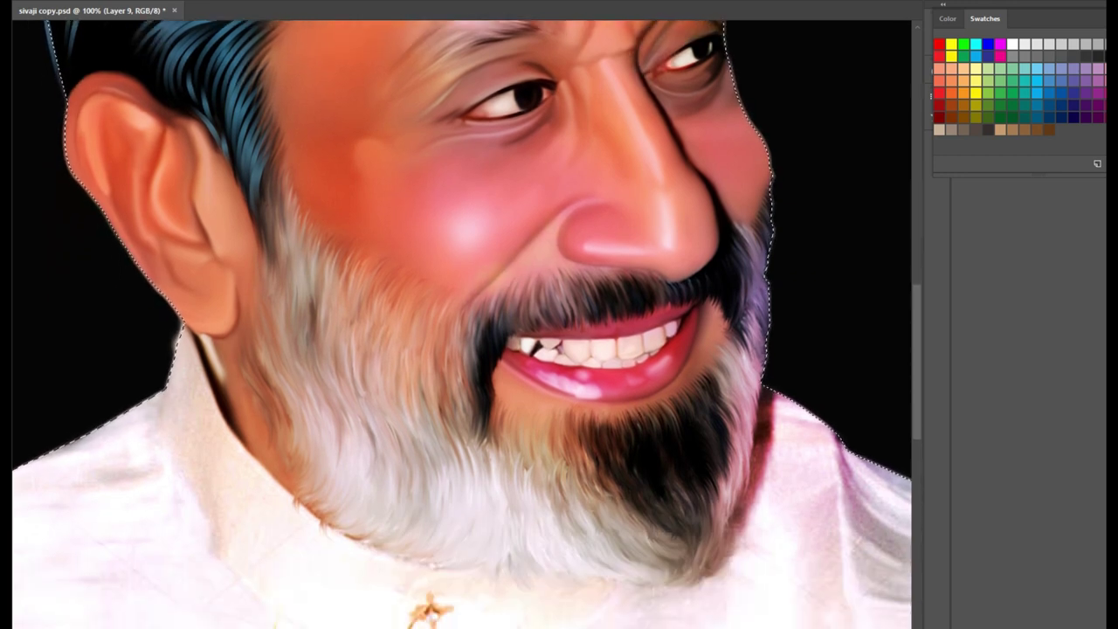
pyautogui.hotkey('ctrl', '-')
pyautogui.hotkey('ctrl', '-')
pyautogui.hotkey('ctrl', '-')
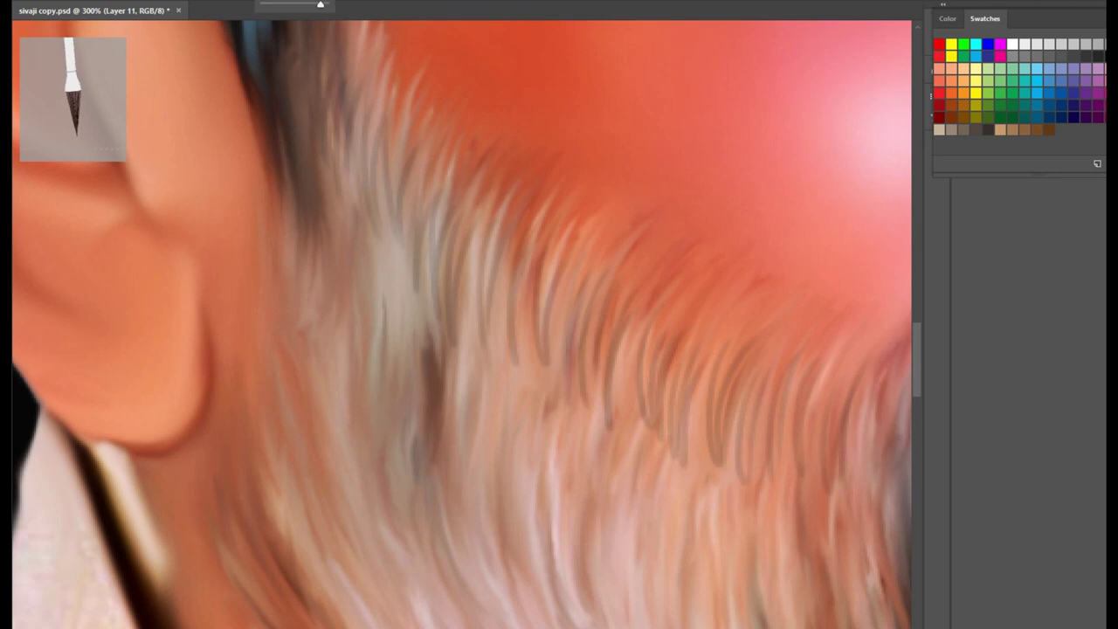
# Step: Try painting short dark grey hairs along the beard's upper edge on the near cheek, on Layer 11
pyautogui.moveTo(427, 190); pyautogui.dragTo(437, 264)
pyautogui.moveTo(348, 68); pyautogui.dragTo(367, 176)
pyautogui.moveTo(356, 104); pyautogui.dragTo(376, 203)
pyautogui.moveTo(367, 138); pyautogui.dragTo(383, 241)
pyautogui.moveTo(384, 145); pyautogui.dragTo(397, 260)
pyautogui.moveTo(400, 161); pyautogui.dragTo(421, 274)
pyautogui.moveTo(436, 190); pyautogui.dragTo(418, 288)
pyautogui.moveTo(481, 222); pyautogui.dragTo(468, 315)
pyautogui.moveTo(498, 250); pyautogui.dragTo(486, 349)
pyautogui.moveTo(559, 252); pyautogui.dragTo(525, 367)
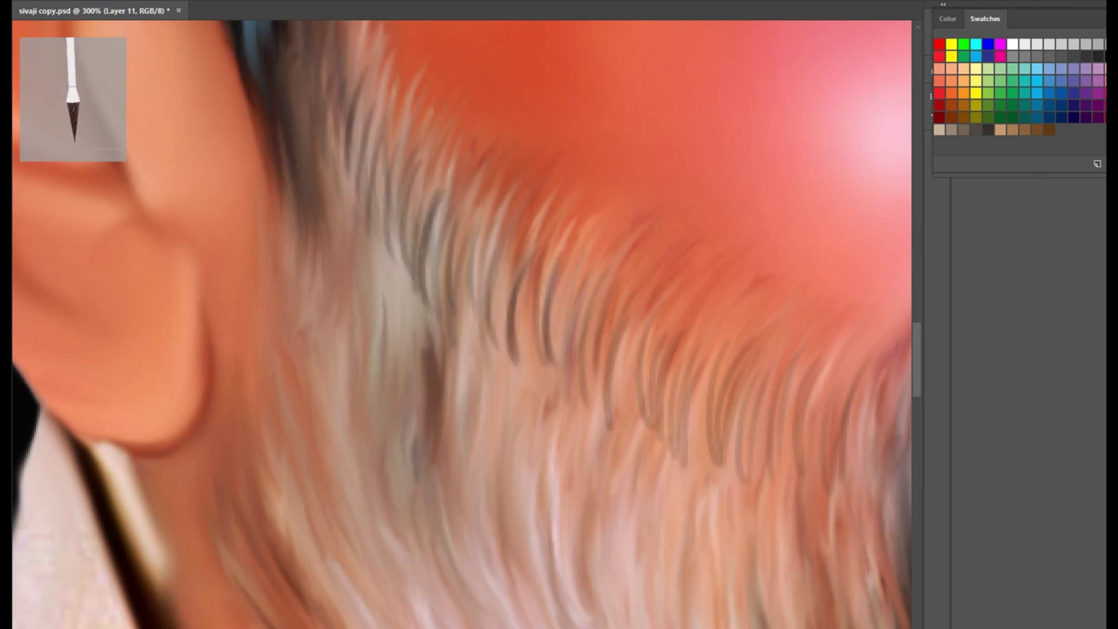
pyautogui.moveTo(592, 267); pyautogui.dragTo(570, 370)
pyautogui.moveTo(541, 258); pyautogui.dragTo(524, 362)
pyautogui.moveTo(519, 227); pyautogui.dragTo(499, 322)
# Step: Try painting fine dark hairs down the sideburn in front of the earlobe on Layer 11
pyautogui.moveTo(316, 61)
pyautogui.mouseDown()
pyautogui.moveTo(289, 192)
pyautogui.moveTo(260, 251)
pyautogui.mouseUp()
pyautogui.moveTo(308, 208); pyautogui.dragTo(301, 287)
pyautogui.moveTo(332, 206); pyautogui.dragTo(325, 276)
pyautogui.moveTo(356, 215); pyautogui.dragTo(337, 295)
pyautogui.moveTo(373, 229); pyautogui.dragTo(363, 297)
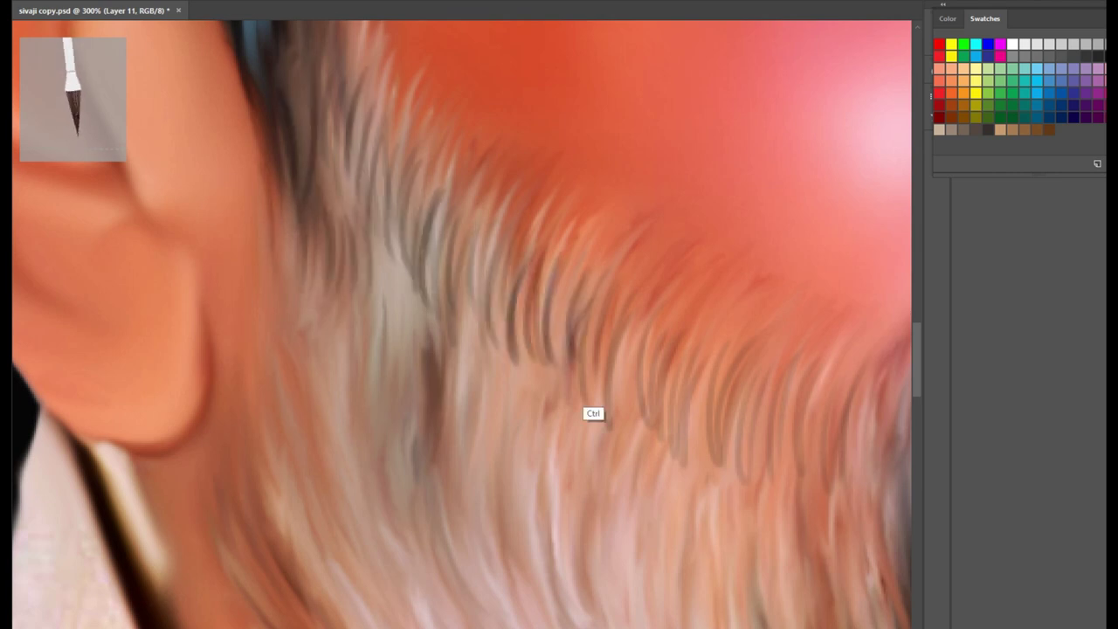
pyautogui.moveTo(604, 411); pyautogui.dragTo(604, 370)
pyautogui.moveTo(277, 176)
pyautogui.mouseDown()
pyautogui.moveTo(260, 281)
pyautogui.moveTo(288, 289)
pyautogui.mouseUp()
pyautogui.moveTo(327, 226); pyautogui.dragTo(302, 385)
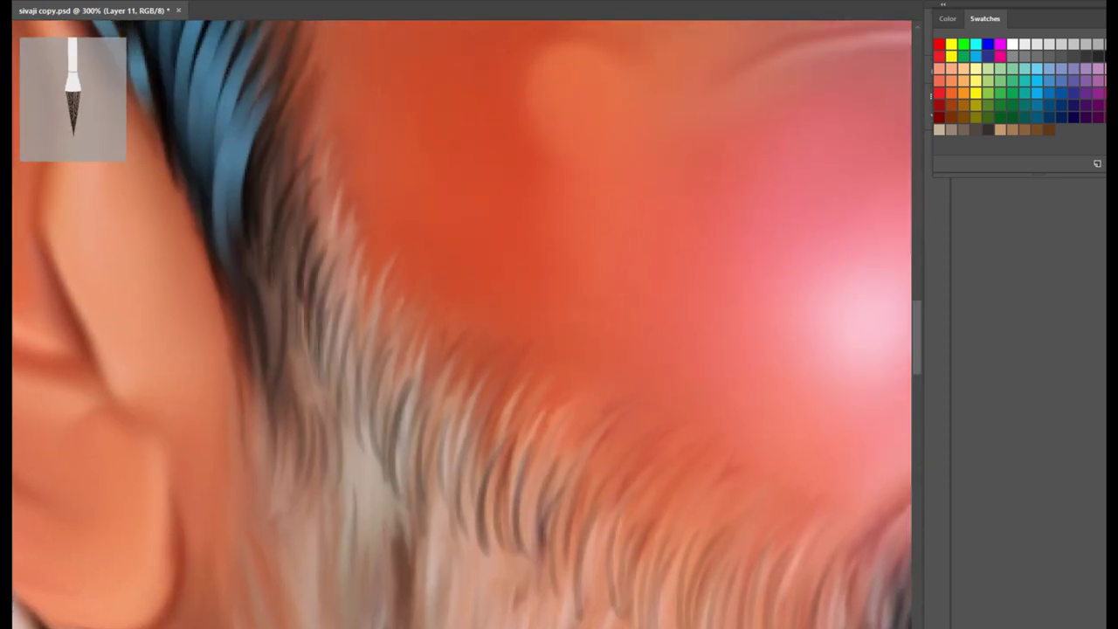
# Step: Try thickening the dark hairs from the sideburn along the beard's upper edge toward the mustache
pyautogui.moveTo(357, 289); pyautogui.dragTo(325, 447)
pyautogui.moveTo(397, 342); pyautogui.dragTo(367, 480)
pyautogui.moveTo(416, 367); pyautogui.dragTo(394, 513)
pyautogui.moveTo(443, 374); pyautogui.dragTo(418, 501)
pyautogui.moveTo(472, 420); pyautogui.dragTo(458, 515)
pyautogui.moveTo(517, 462); pyautogui.dragTo(496, 563)
pyautogui.moveTo(524, 437); pyautogui.dragTo(445, 210)
pyautogui.moveTo(542, 203); pyautogui.dragTo(516, 385)
pyautogui.moveTo(580, 232); pyautogui.dragTo(559, 393)
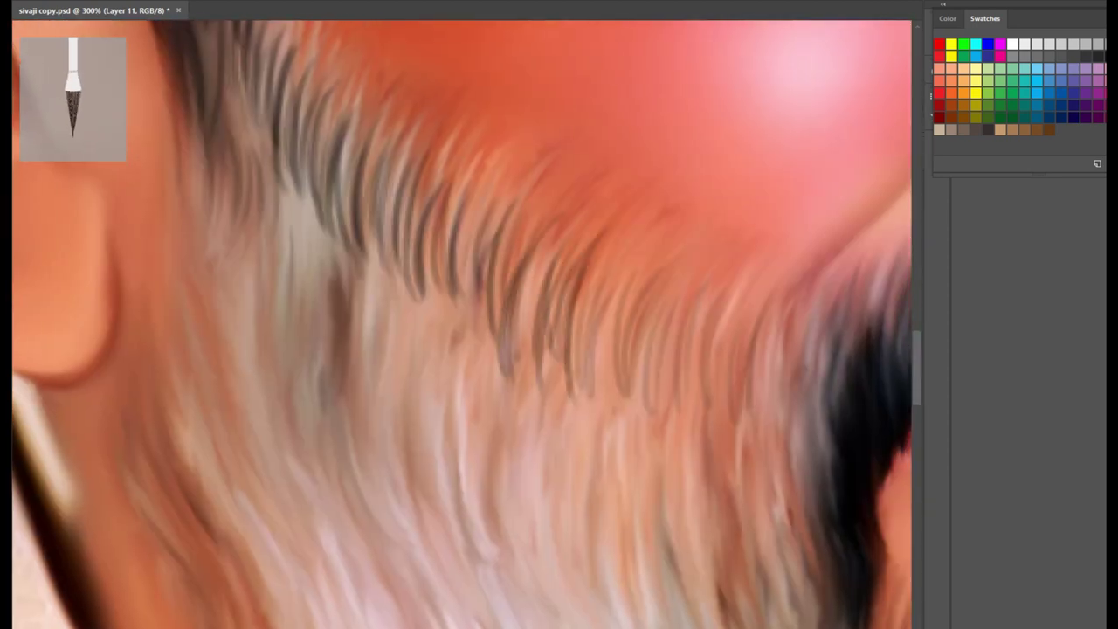
pyautogui.moveTo(622, 235); pyautogui.dragTo(602, 421)
pyautogui.moveTo(671, 265); pyautogui.dragTo(643, 417)
pyautogui.moveTo(733, 274); pyautogui.dragTo(690, 439)
pyautogui.moveTo(790, 300); pyautogui.dragTo(738, 450)
pyautogui.moveTo(568, 198); pyautogui.dragTo(540, 324)
pyautogui.moveTo(524, 199); pyautogui.dragTo(496, 306)
pyautogui.moveTo(500, 153); pyautogui.dragTo(472, 311)
pyautogui.moveTo(456, 164); pyautogui.dragTo(432, 331)
pyautogui.moveTo(429, 113); pyautogui.dragTo(402, 222)
pyautogui.moveTo(403, 89); pyautogui.dragTo(361, 265)
pyautogui.moveTo(368, 51); pyautogui.dragTo(323, 166)
# Step: Try painting a second row of dark curved hairs across the middle of the cheek beard to the mustache
pyautogui.moveTo(524, 436); pyautogui.dragTo(524, 201)
pyautogui.moveTo(404, 175); pyautogui.dragTo(384, 332)
pyautogui.moveTo(448, 187); pyautogui.dragTo(425, 346)
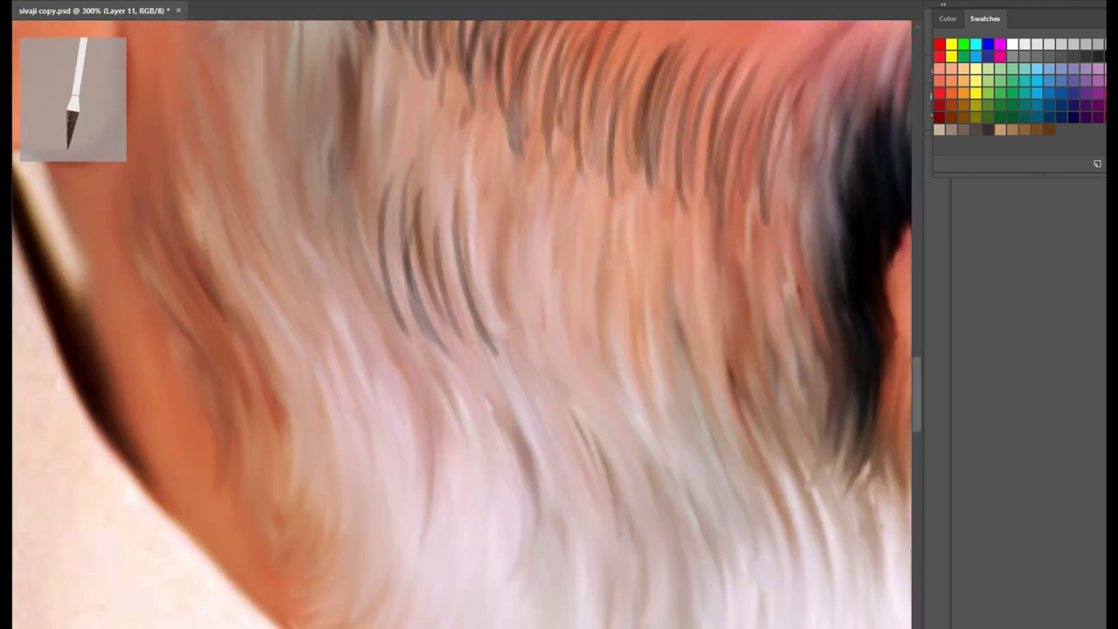
pyautogui.moveTo(491, 193); pyautogui.dragTo(464, 369)
pyautogui.moveTo(576, 205); pyautogui.dragTo(542, 407)
pyautogui.moveTo(646, 229); pyautogui.dragTo(613, 428)
pyautogui.moveTo(699, 238); pyautogui.dragTo(666, 445)
pyautogui.moveTo(744, 253); pyautogui.dragTo(699, 460)
pyautogui.moveTo(775, 264); pyautogui.dragTo(725, 454)
pyautogui.moveTo(802, 257); pyautogui.dragTo(768, 436)
pyautogui.moveTo(830, 232); pyautogui.dragTo(818, 361)
pyautogui.moveTo(629, 224); pyautogui.dragTo(606, 368)
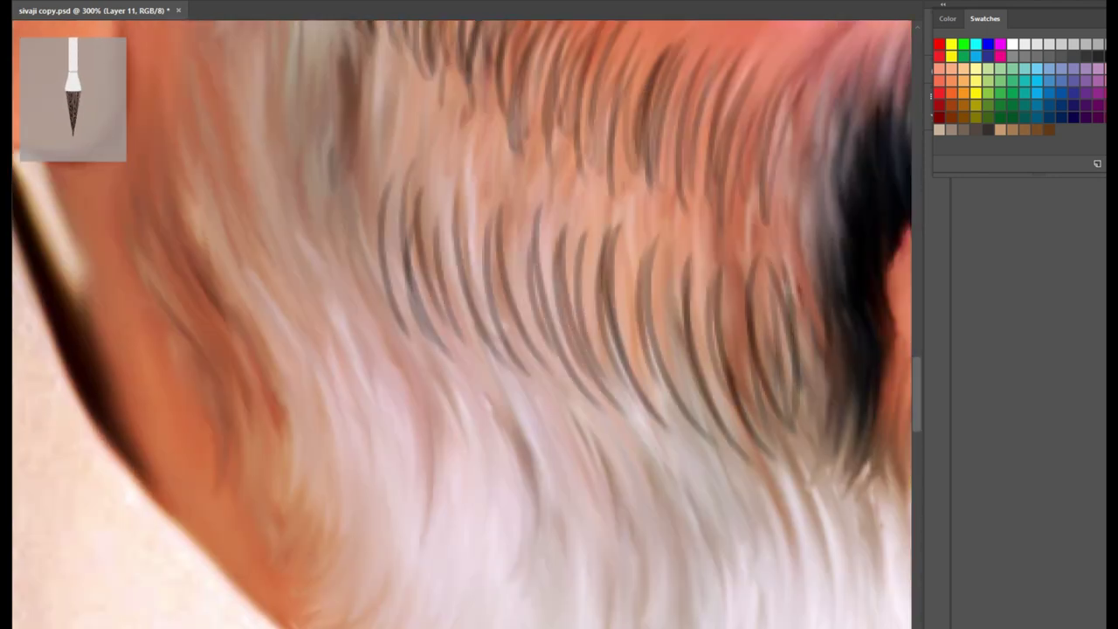
pyautogui.moveTo(436, 262); pyautogui.dragTo(664, 454)
# Step: Try extending the dark hairs from the sideburn down to the beard area below the earlobe
pyautogui.moveTo(319, 120); pyautogui.dragTo(300, 270)
pyautogui.moveTo(339, 112); pyautogui.dragTo(311, 314)
pyautogui.moveTo(358, 156)
pyautogui.mouseDown()
pyautogui.moveTo(330, 330)
pyautogui.moveTo(358, 290)
pyautogui.mouseUp()
pyautogui.moveTo(414, 170); pyautogui.dragTo(404, 289)
pyautogui.moveTo(446, 323); pyautogui.dragTo(407, 524)
pyautogui.moveTo(449, 353)
pyautogui.mouseDown()
pyautogui.moveTo(416, 505)
pyautogui.moveTo(425, 528)
pyautogui.mouseUp()
pyautogui.moveTo(508, 375); pyautogui.dragTo(463, 545)
pyautogui.moveTo(475, 395); pyautogui.dragTo(435, 526)
pyautogui.moveTo(396, 353)
pyautogui.mouseDown()
pyautogui.moveTo(358, 503)
pyautogui.moveTo(374, 514)
pyautogui.mouseUp()
pyautogui.moveTo(338, 367)
pyautogui.mouseDown()
pyautogui.moveTo(311, 481)
pyautogui.moveTo(339, 498)
pyautogui.mouseUp()
pyautogui.moveTo(312, 330); pyautogui.dragTo(285, 465)
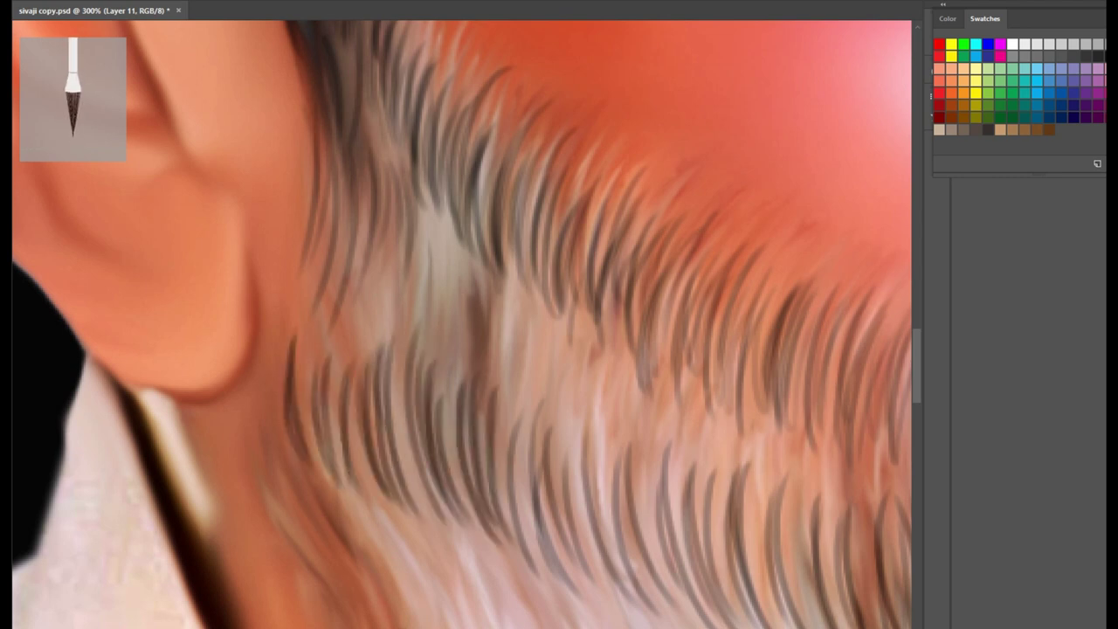
# Step: Try filling the gap between the two rows of dark beard hairs with more fine curved strokes
pyautogui.moveTo(423, 246); pyautogui.dragTo(410, 339)
pyautogui.moveTo(472, 281); pyautogui.dragTo(461, 369)
pyautogui.moveTo(533, 304); pyautogui.dragTo(522, 375)
pyautogui.moveTo(559, 313); pyautogui.dragTo(537, 414)
pyautogui.moveTo(587, 339); pyautogui.dragTo(575, 426)
pyautogui.moveTo(629, 367); pyautogui.dragTo(617, 448)
pyautogui.moveTo(697, 385); pyautogui.dragTo(671, 468)
pyautogui.moveTo(721, 402); pyautogui.dragTo(709, 478)
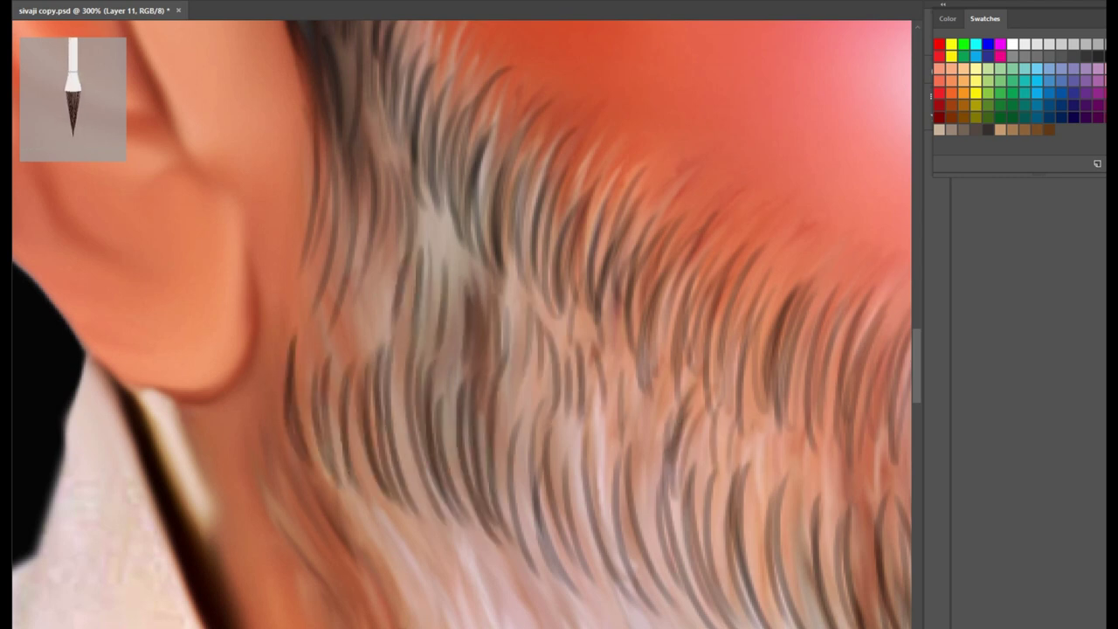
pyautogui.moveTo(779, 414); pyautogui.dragTo(747, 536)
pyautogui.moveTo(818, 417); pyautogui.dragTo(768, 510)
pyautogui.moveTo(398, 161); pyautogui.dragTo(381, 292)
pyautogui.moveTo(388, 209); pyautogui.dragTo(353, 447)
pyautogui.moveTo(451, 332); pyautogui.dragTo(407, 513)
pyautogui.moveTo(476, 365); pyautogui.dragTo(442, 531)
pyautogui.moveTo(528, 130); pyautogui.dragTo(482, 318)
pyautogui.moveTo(551, 226); pyautogui.dragTo(531, 419)
pyautogui.moveTo(566, 402); pyautogui.dragTo(520, 580)
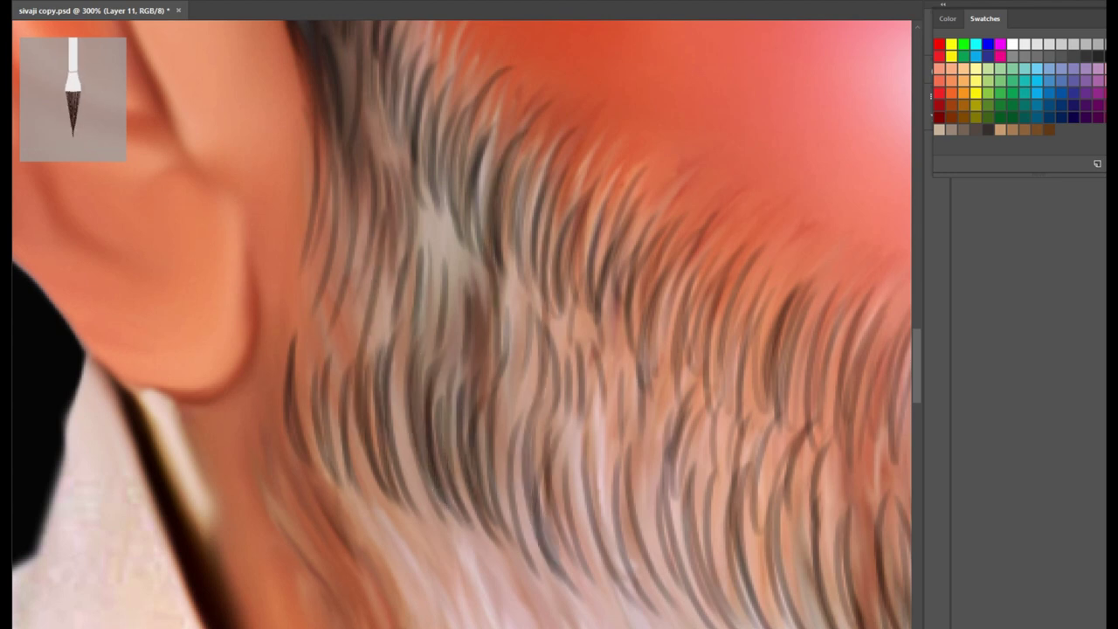
pyautogui.moveTo(615, 411); pyautogui.dragTo(574, 598)
pyautogui.moveTo(656, 461); pyautogui.dragTo(629, 601)
# Step: Try adding curved hairs to the lower beard along the jaw above the shirt collar
pyautogui.hotkey('ctrl', '-')
pyautogui.hotkey('ctrl', '-')
pyautogui.hotkey('ctrl', '-')
pyautogui.hotkey('ctrl', '+')
pyautogui.hotkey('ctrl', '+')
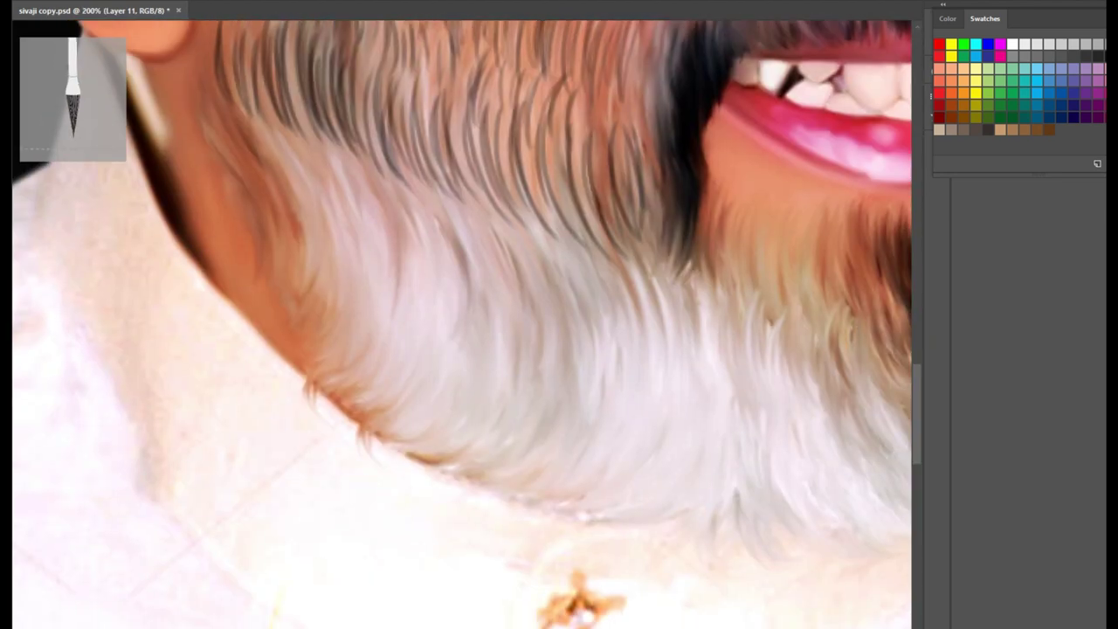
pyautogui.moveTo(316, 267); pyautogui.dragTo(342, 334)
pyautogui.moveTo(353, 336); pyautogui.dragTo(379, 389)
pyautogui.moveTo(505, 409); pyautogui.dragTo(472, 460)
pyautogui.moveTo(534, 411); pyautogui.dragTo(503, 461)
pyautogui.moveTo(577, 405); pyautogui.dragTo(520, 477)
pyautogui.moveTo(596, 410); pyautogui.dragTo(568, 494)
pyautogui.moveTo(648, 424); pyautogui.dragTo(637, 487)
pyautogui.moveTo(681, 431); pyautogui.dragTo(650, 493)
pyautogui.moveTo(699, 426); pyautogui.dragTo(669, 503)
# Step: Draw short curved hair paths across the mustache and down its far side, and stroke them repeatedly on Layer 11
pyautogui.hotkey('ctrl', '0')
pyautogui.hotkey('ctrl', '+')
pyautogui.hotkey('ctrl', '+')
pyautogui.hotkey('ctrl', '+')
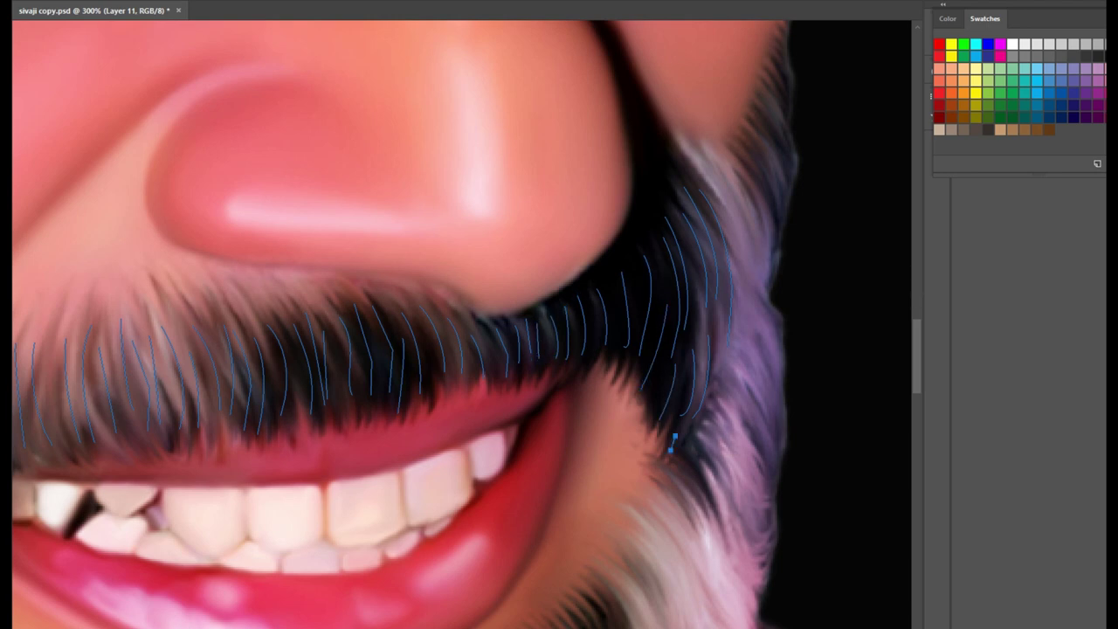
pyautogui.rightClick(760, 65)
pyautogui.click(829, 155)
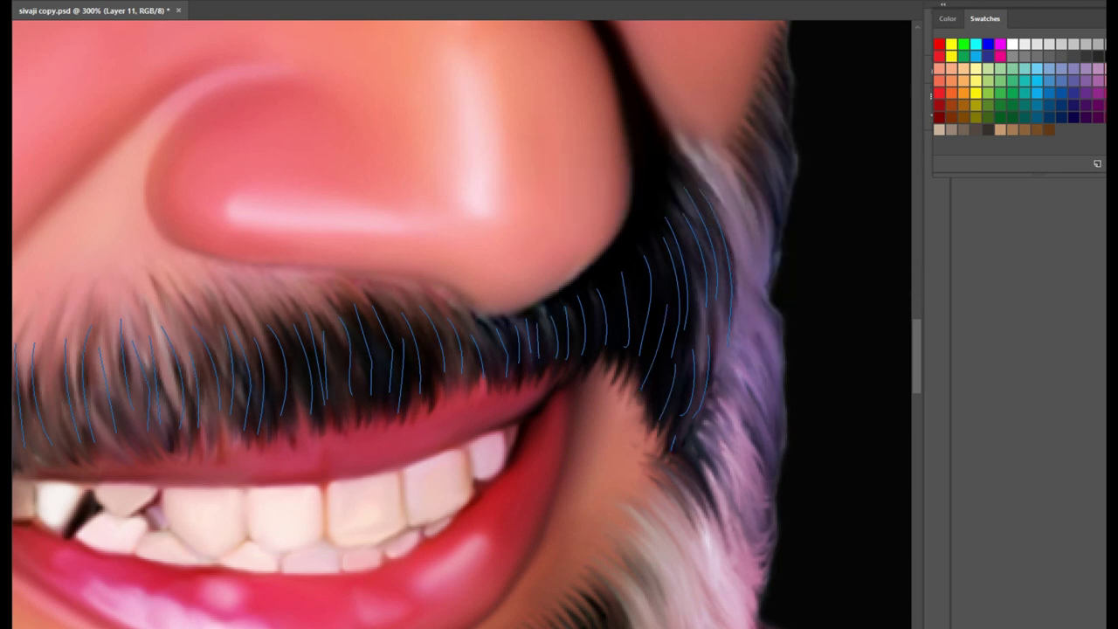
pyautogui.rightClick(734, 112)
pyautogui.click(777, 206)
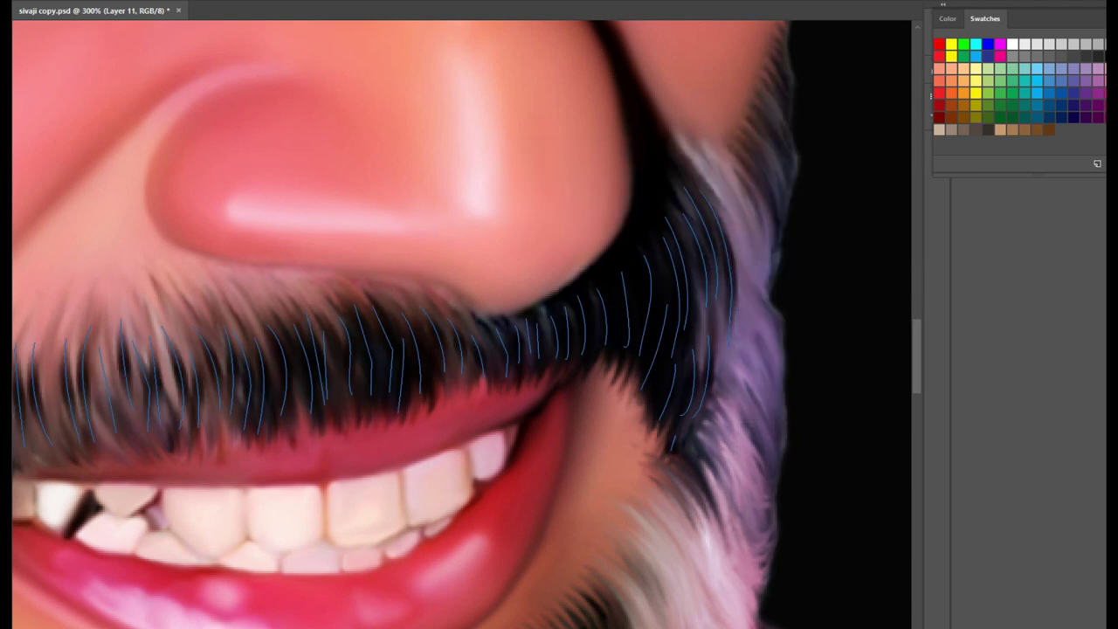
pyautogui.hotkey('ctrl', '-')
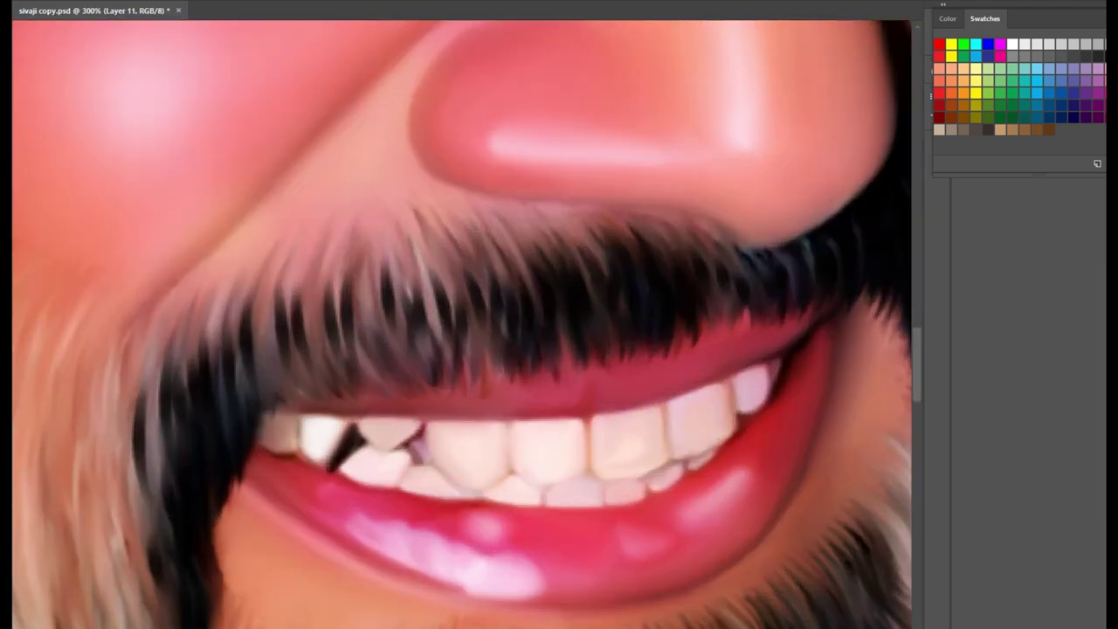
# Step: Draw curved hair paths throughout the dark goatee below the lip and stroke them on Layer 11
pyautogui.hotkey('ctrl', '+')
pyautogui.scroll(-3, 461, 323)
pyautogui.click(568, 318)
pyautogui.moveTo(614, 390); pyautogui.dragTo(614, 430)
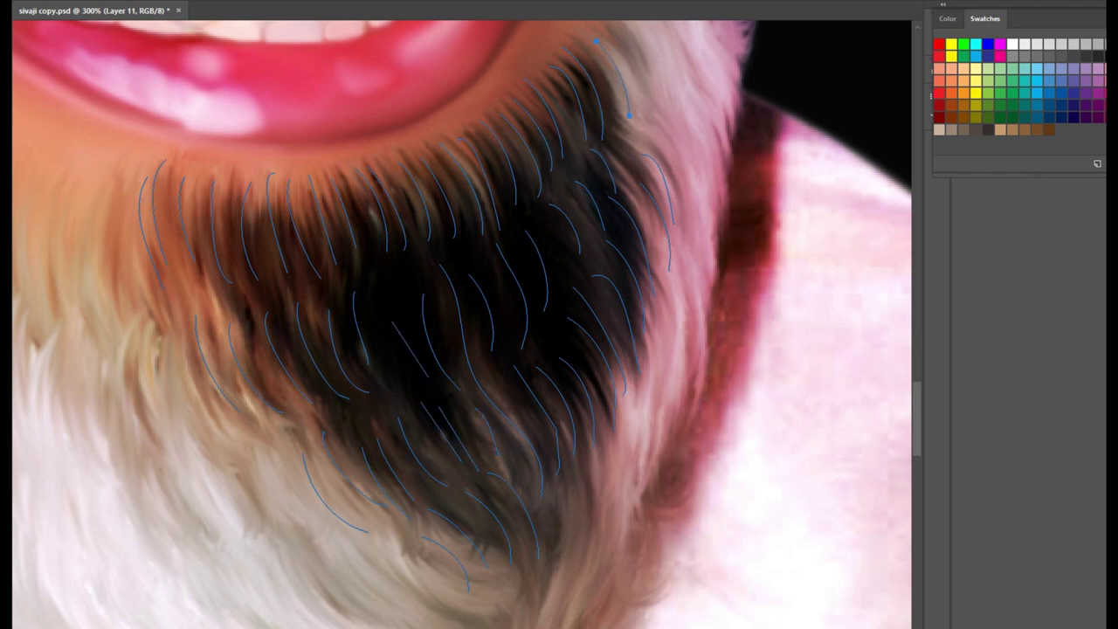
pyautogui.scroll(5, 463, 323)
pyautogui.rightClick(795, 354)
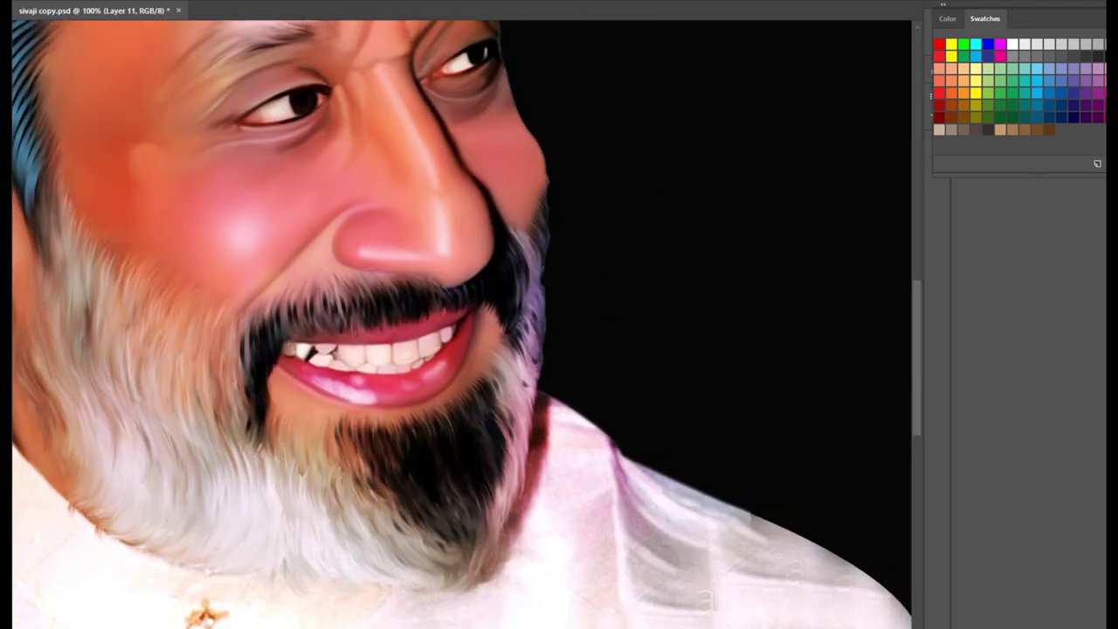
# Step: Draw rows of curved hair paths down the near sideburn and across the cheek beard on Layer 11
pyautogui.hotkey('ctrl', '+')
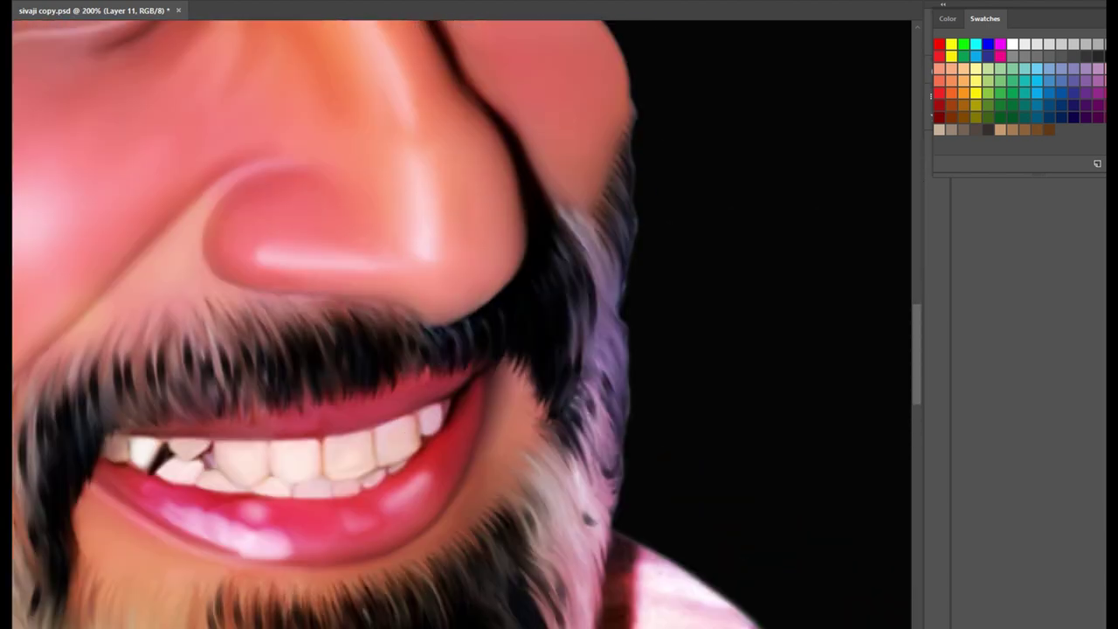
pyautogui.press('Return')
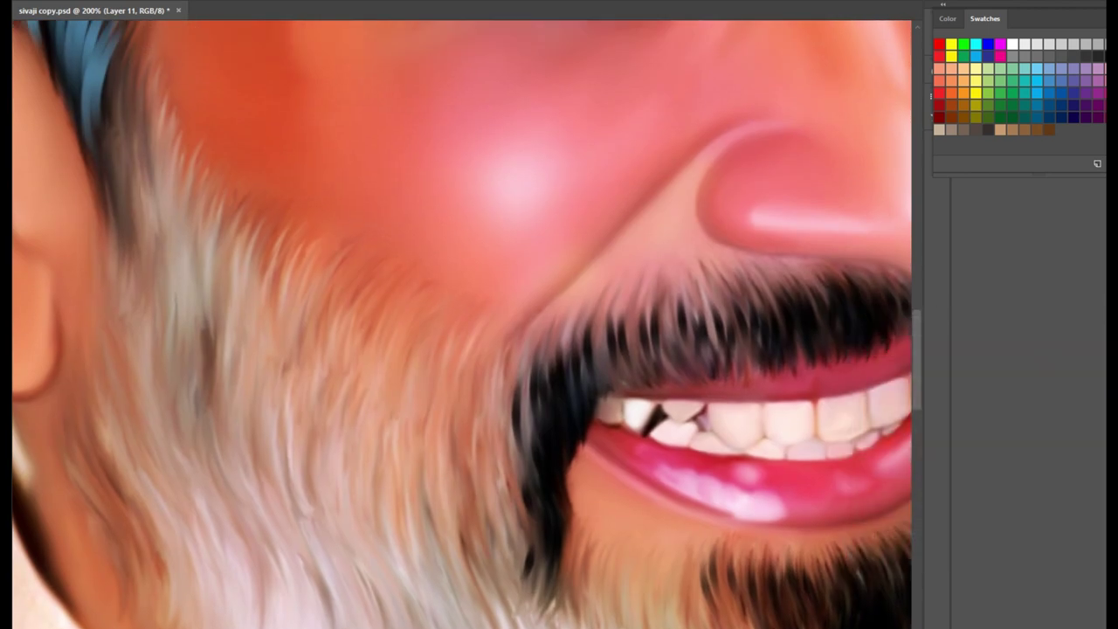
pyautogui.scroll(5, 461, 323)
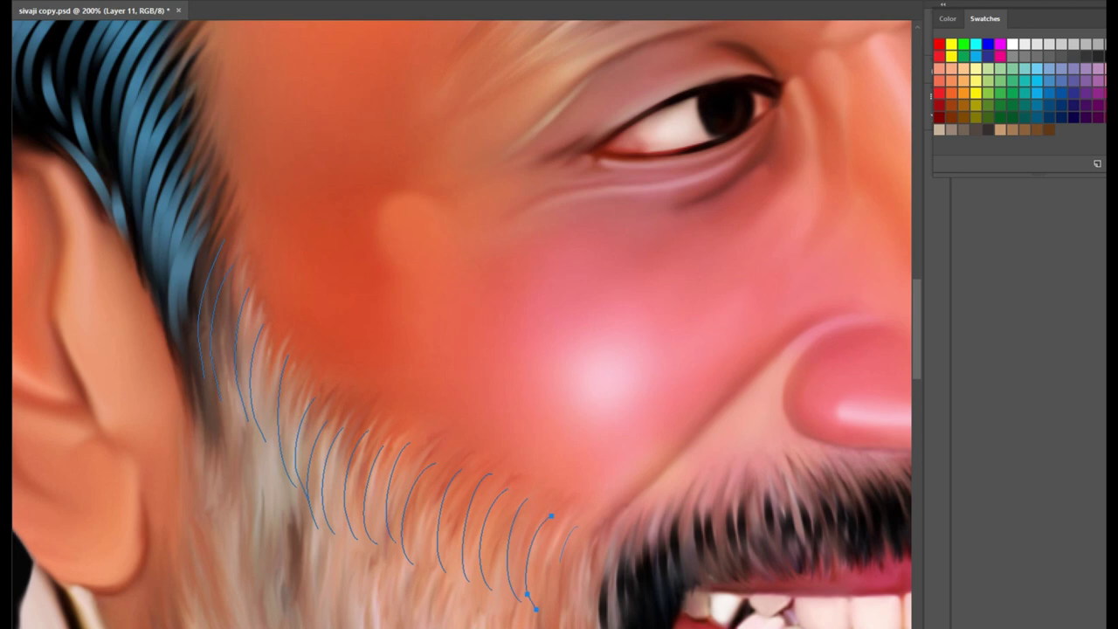
pyautogui.scroll(-5, 461, 323)
pyautogui.moveTo(249, 266); pyautogui.dragTo(267, 402)
pyautogui.moveTo(292, 289); pyautogui.dragTo(306, 415)
pyautogui.moveTo(367, 331); pyautogui.dragTo(385, 454)
pyautogui.moveTo(453, 376); pyautogui.dragTo(482, 476)
pyautogui.click(485, 398)
pyautogui.moveTo(485, 472); pyautogui.dragTo(503, 497)
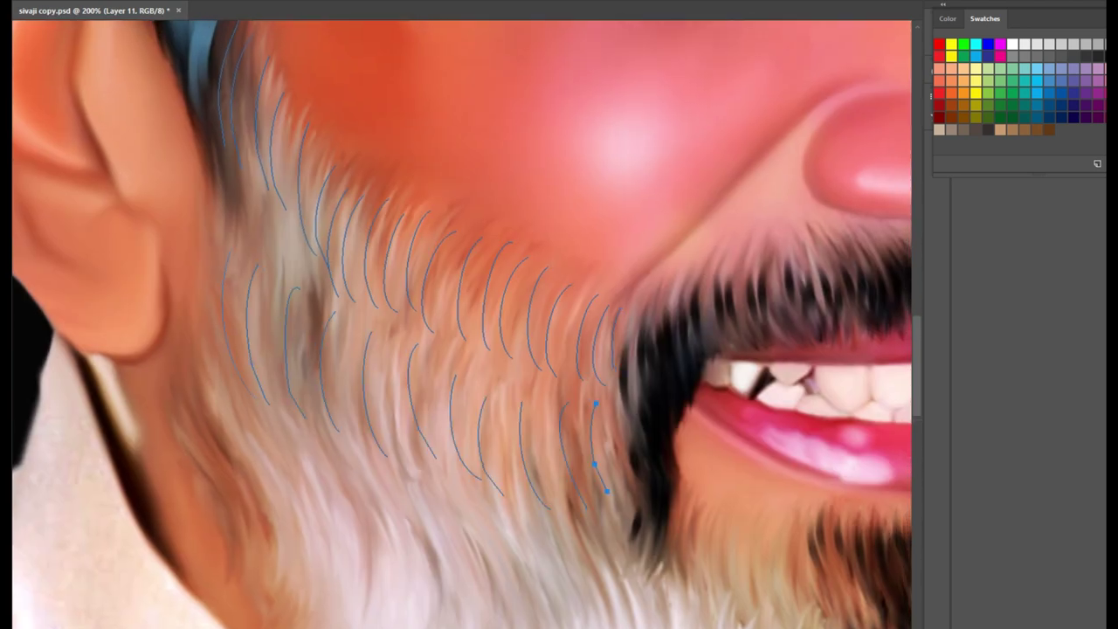
# Step: Add curved hair paths along the jaw edge and through the white lower beard
pyautogui.click(235, 435)
pyautogui.moveTo(276, 530); pyautogui.dragTo(271, 574)
pyautogui.scroll(-5, 461, 323)
pyautogui.moveTo(404, 310); pyautogui.dragTo(418, 476)
pyautogui.moveTo(434, 310); pyautogui.dragTo(437, 481)
pyautogui.moveTo(468, 329); pyautogui.dragTo(474, 487)
pyautogui.moveTo(512, 345); pyautogui.dragTo(515, 511)
pyautogui.moveTo(567, 372); pyautogui.dragTo(572, 524)
pyautogui.moveTo(591, 365); pyautogui.dragTo(601, 520)
pyautogui.moveTo(635, 395); pyautogui.dragTo(601, 570)
pyautogui.moveTo(542, 369); pyautogui.dragTo(506, 550)
pyautogui.click(436, 480)
pyautogui.moveTo(369, 536); pyautogui.dragTo(357, 541)
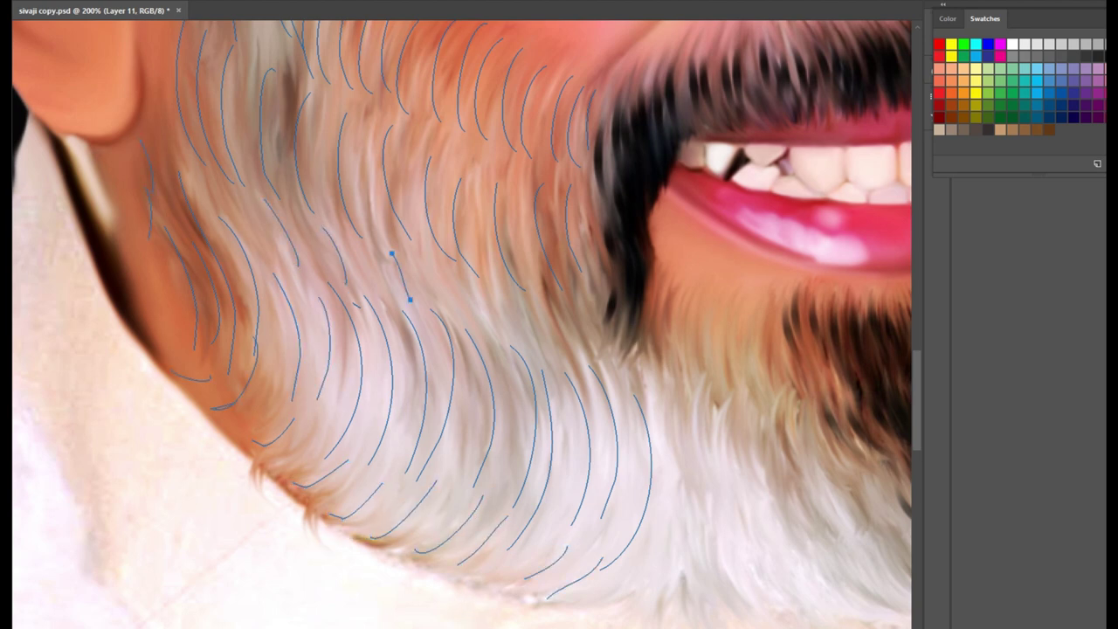
# Step: Stroke the sideburn, cheek and jaw hair paths in white on Layer 11
pyautogui.hotkey('ctrl', '-')
pyautogui.rightClick(590, 272)
pyautogui.rightClick(814, 299)
pyautogui.click(851, 387)
# Step: Draw a second set of curved hair paths between the white hairs beside the ear and upper cheek
pyautogui.scroll(4, 353, 201)
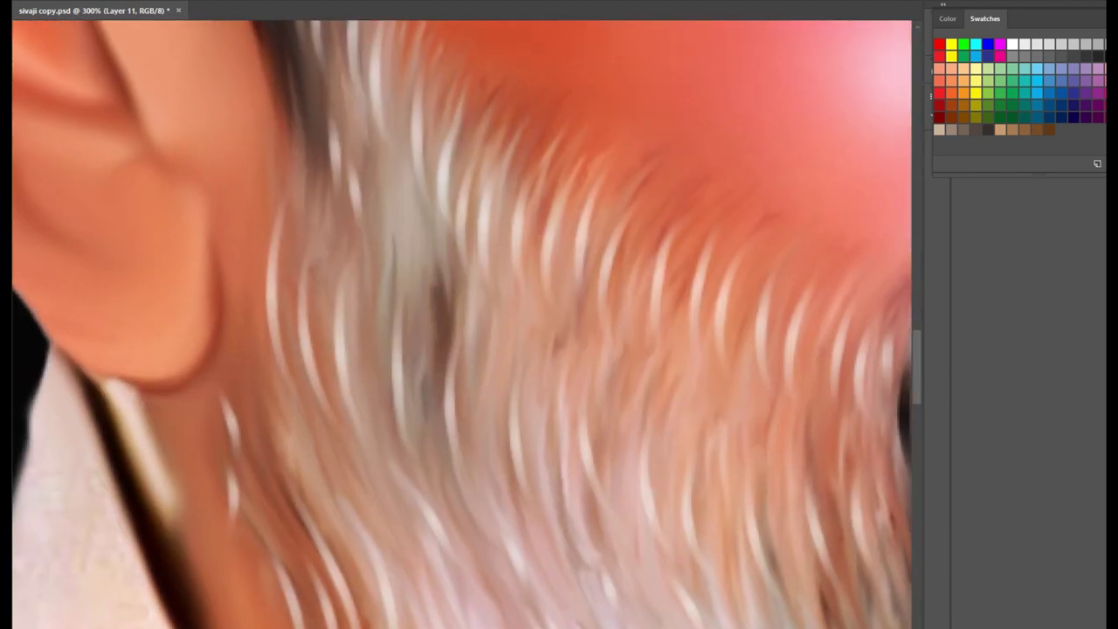
pyautogui.click(395, 142)
pyautogui.moveTo(388, 225); pyautogui.dragTo(385, 206)
pyautogui.click(403, 264)
pyautogui.click(472, 214)
pyautogui.click(524, 271)
pyautogui.click(620, 301)
pyautogui.click(743, 332)
pyautogui.click(821, 358)
pyautogui.click(349, 380)
pyautogui.click(289, 297)
pyautogui.scroll(-1, 461, 324)
pyautogui.scroll(-6, 462, 324)
# Step: Draw a row of curved hair paths across the middle of the cheek beard towards the mustache end
pyautogui.click(388, 114)
pyautogui.click(412, 275)
pyautogui.click(455, 288)
pyautogui.click(511, 279)
pyautogui.click(587, 306)
pyautogui.click(627, 311)
pyautogui.click(679, 313)
pyautogui.click(718, 306)
pyautogui.click(764, 316)
pyautogui.click(830, 328)
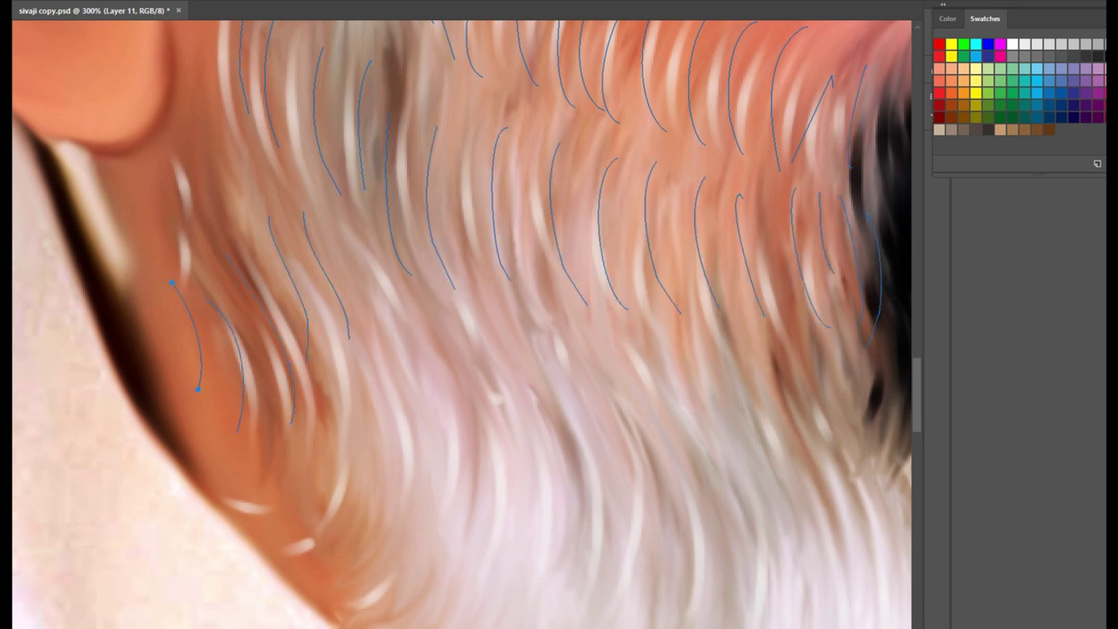
# Step: Add curved hair paths through the lower cheek beard and along the neck edge
pyautogui.click(484, 502)
pyautogui.click(541, 533)
pyautogui.click(594, 550)
pyautogui.click(668, 570)
pyautogui.click(729, 566)
pyautogui.click(411, 534)
pyautogui.click(311, 494)
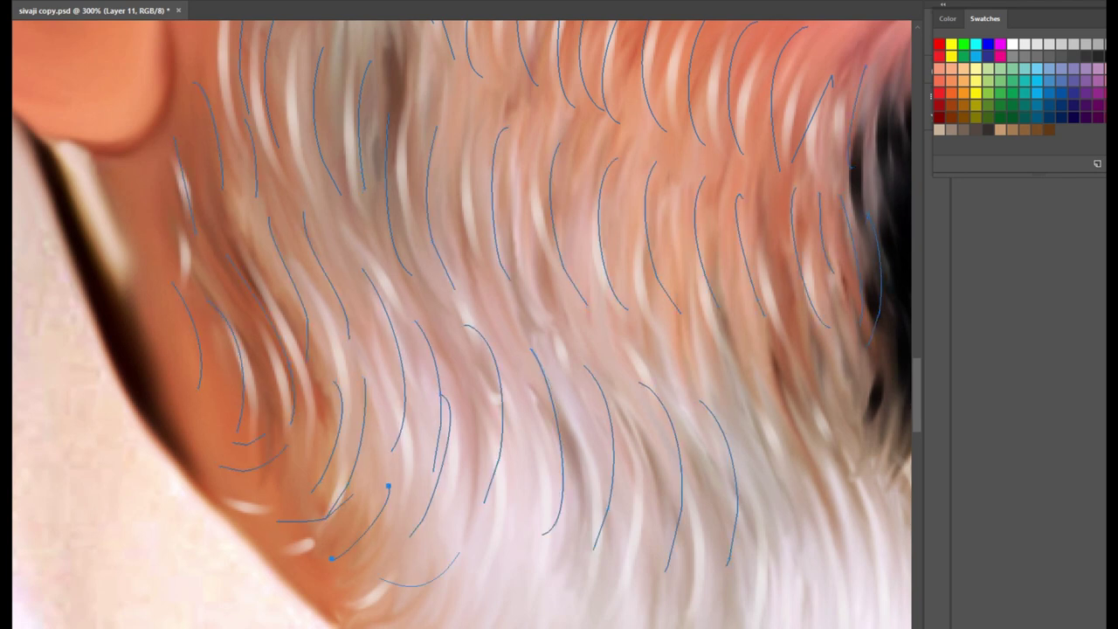
# Step: Draw curved hair paths in the white beard under the jaw and stroke this second set in white
pyautogui.scroll(-5, 461, 324)
pyautogui.click(703, 354)
pyautogui.click(644, 323)
pyautogui.click(743, 362)
pyautogui.click(581, 475)
pyautogui.click(395, 447)
pyautogui.click(349, 415)
pyautogui.click(522, 455)
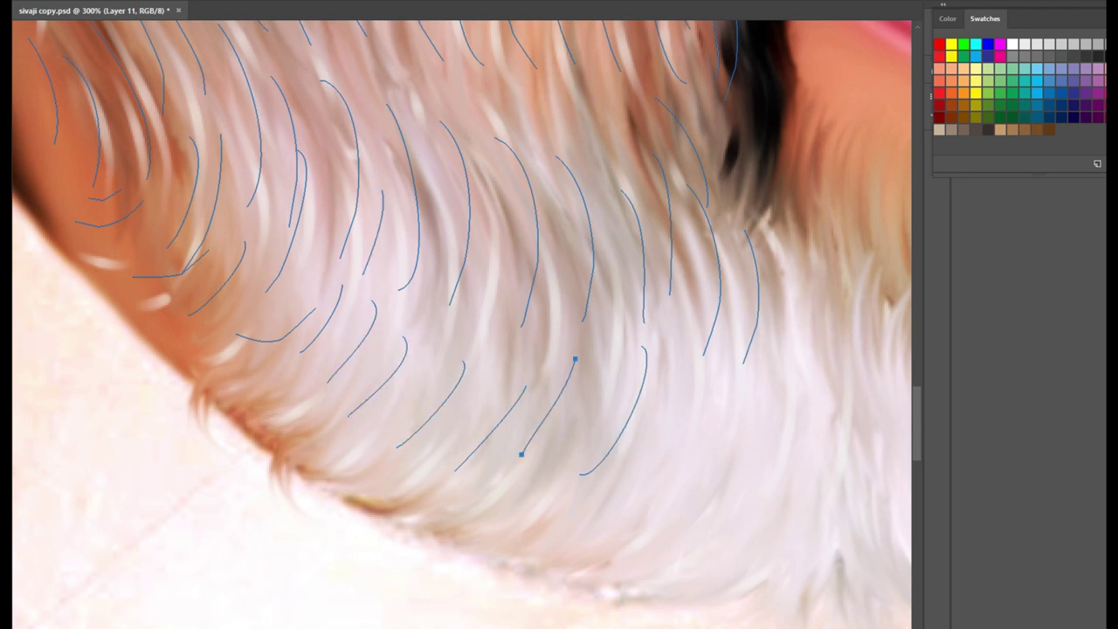
pyautogui.rightClick(854, 350)
pyautogui.click(900, 436)
pyautogui.click(719, 180)
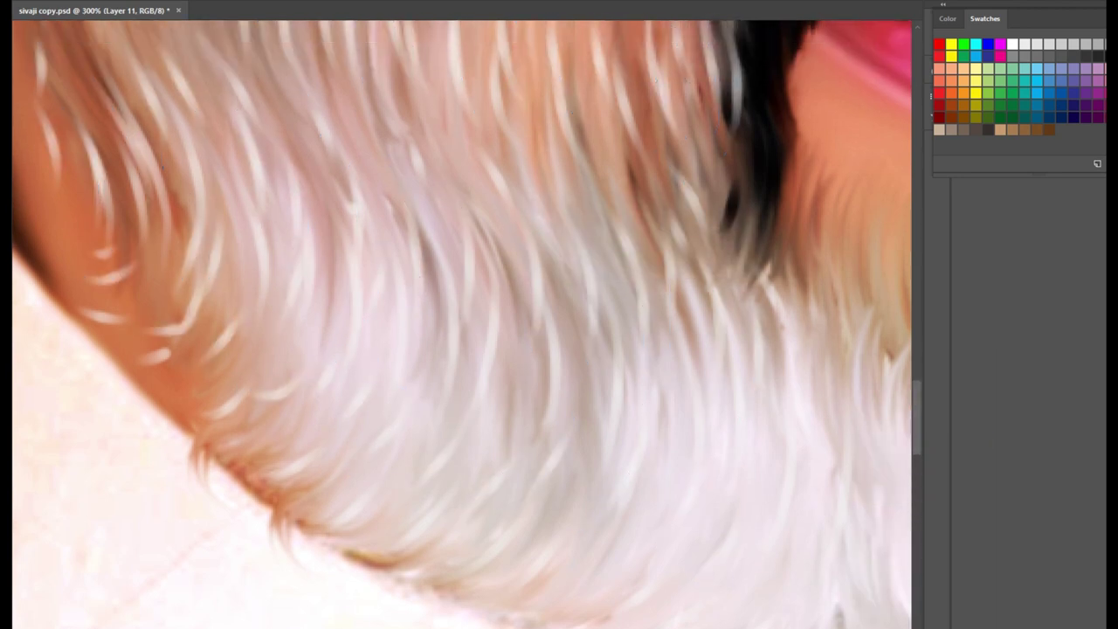
# Step: Draw short curved hair paths along the dark mustache from its near end to below the nose tip
pyautogui.hotkey('ctrl', '0')
pyautogui.hotkey('ctrl', '1')
pyautogui.hotkey('ctrl', '+')
pyautogui.hotkey('ctrl', '+')
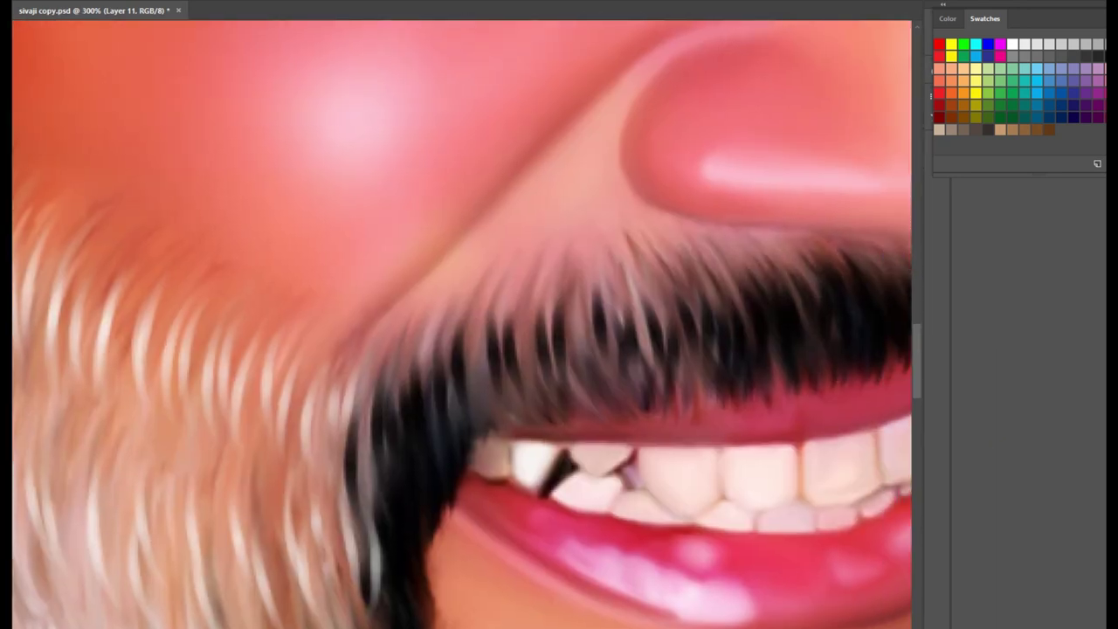
pyautogui.scroll(-3, 466, 324)
pyautogui.hscroll(3, 466, 324)
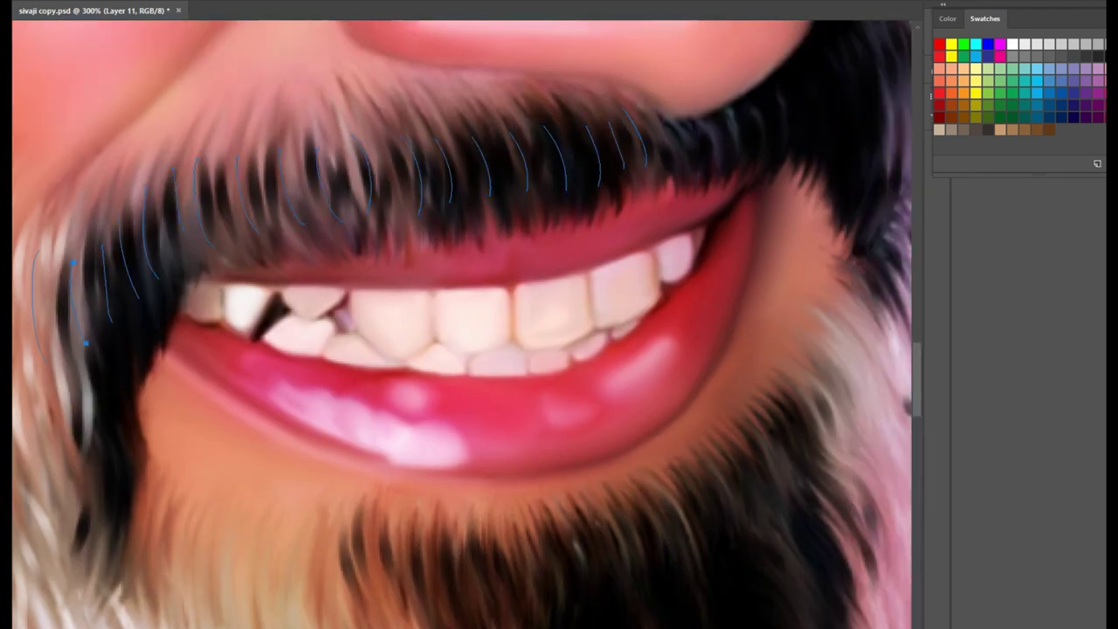
pyautogui.scroll(5, 466, 324)
pyautogui.hscroll(5, 466, 324)
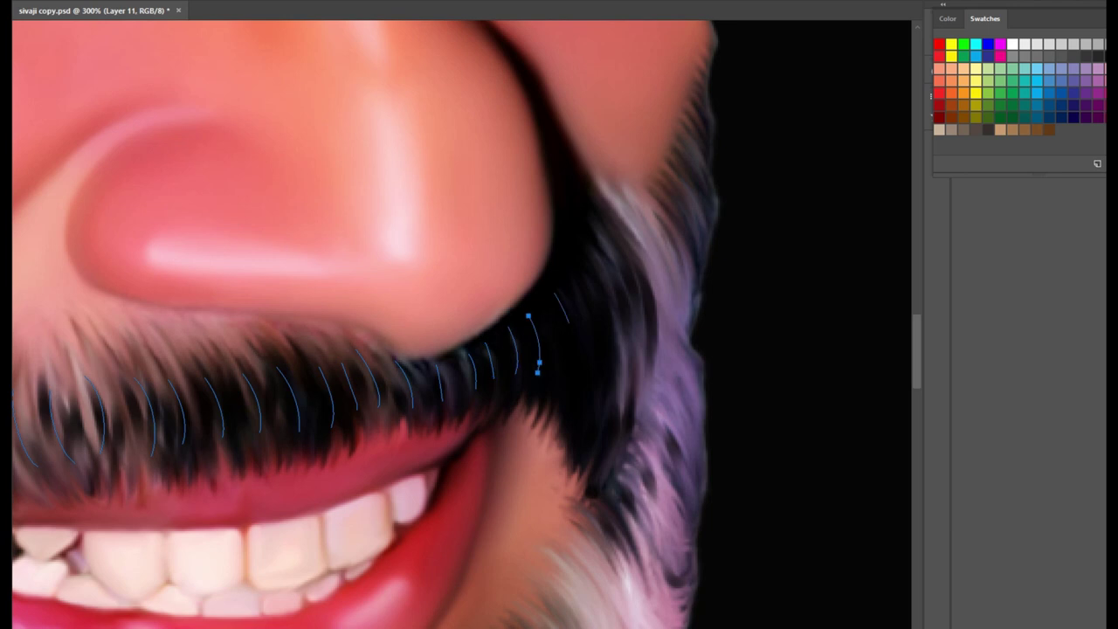
# Step: Draw curved hair paths down the far side of the beard and throughout the dark goatee
pyautogui.scroll(-5, 466, 324)
pyautogui.hscroll(-1, 467, 324)
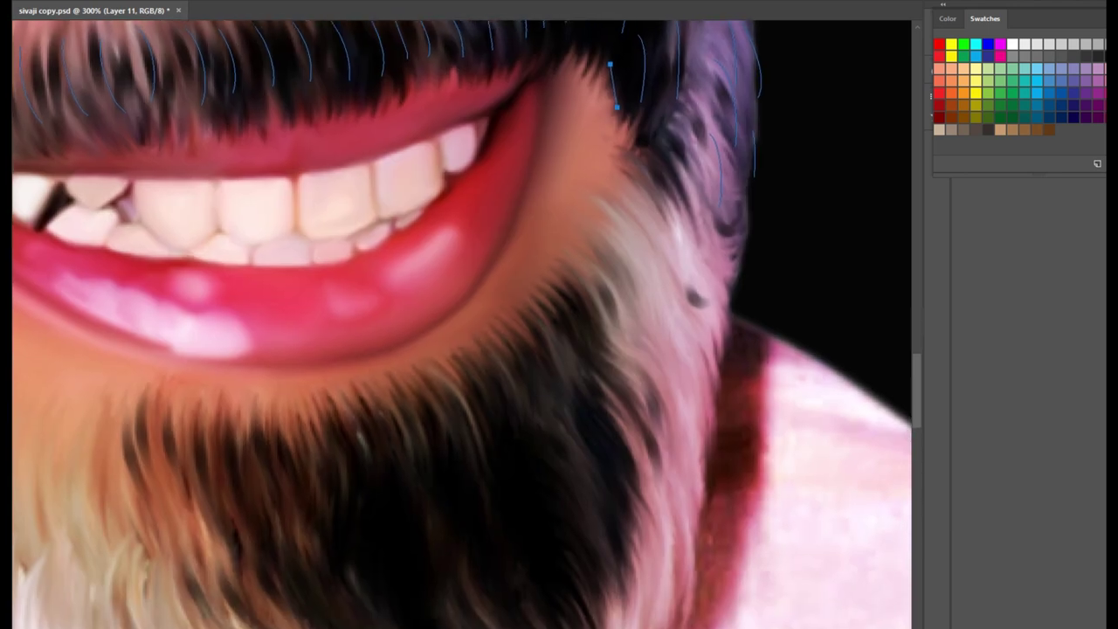
pyautogui.scroll(-4, 467, 324)
pyautogui.hscroll(-1, 466, 324)
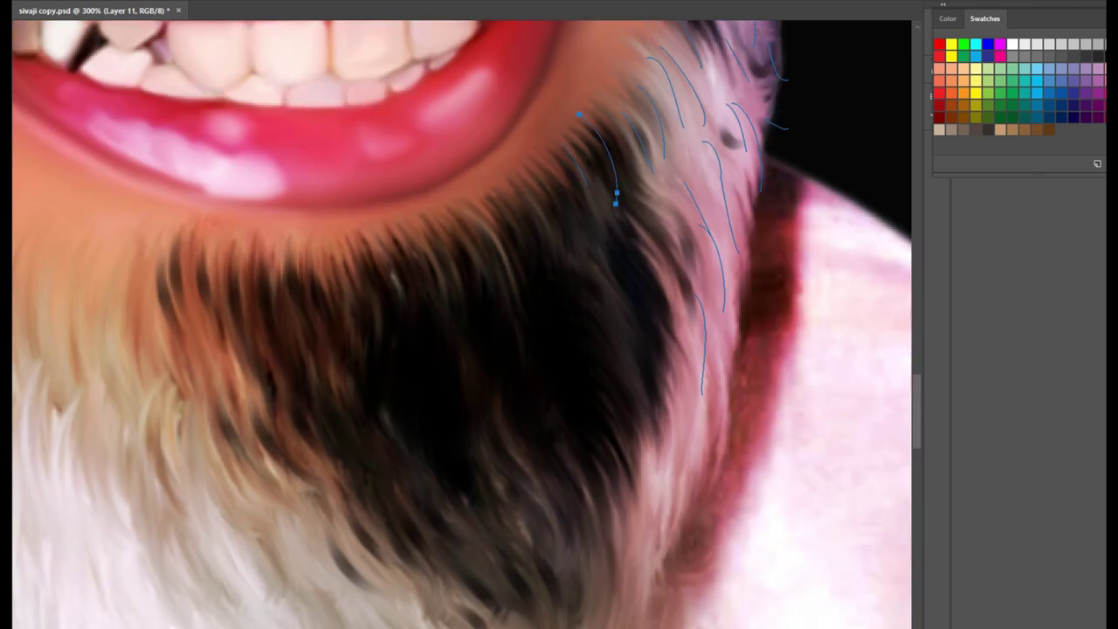
pyautogui.moveTo(514, 312); pyautogui.dragTo(530, 381)
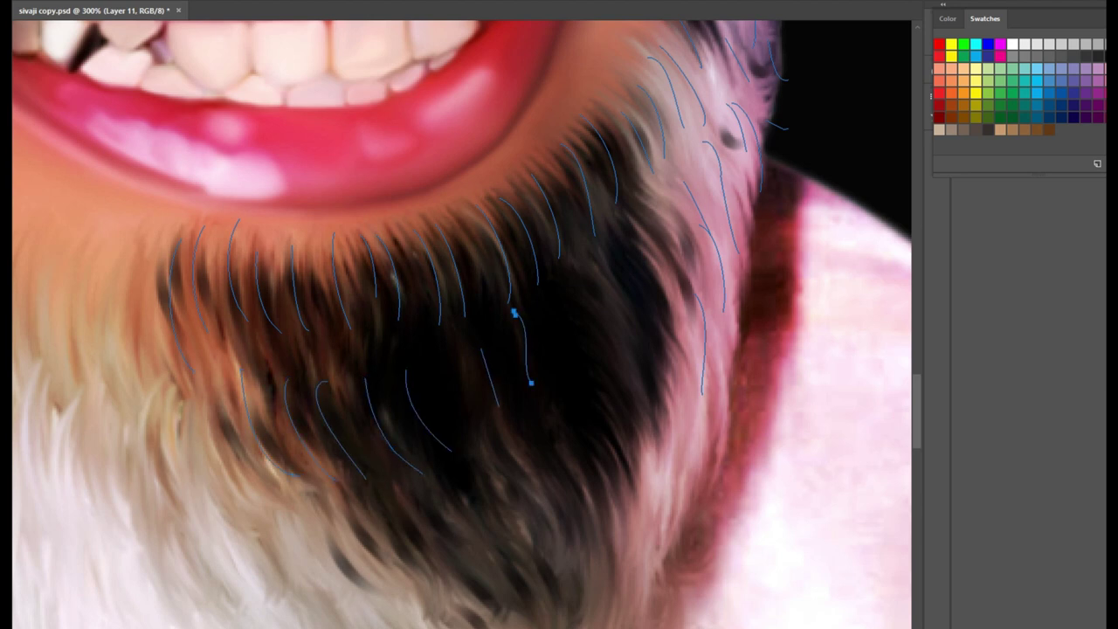
pyautogui.moveTo(127, 397); pyautogui.dragTo(157, 494)
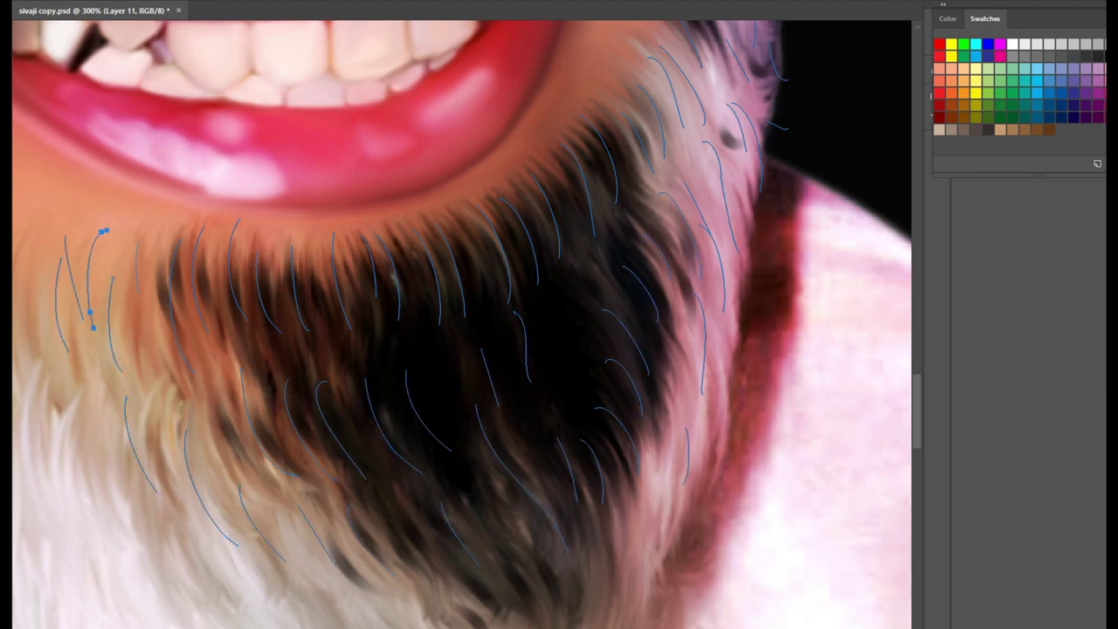
# Step: Add curved hair paths in the chin beard below the goatee, down to its lower tip
pyautogui.scroll(-8, 463, 323)
pyautogui.moveTo(239, 145); pyautogui.dragTo(245, 304)
pyautogui.moveTo(456, 462); pyautogui.dragTo(524, 516)
pyautogui.hscroll(6, 463, 323)
pyautogui.moveTo(474, 327); pyautogui.dragTo(487, 390)
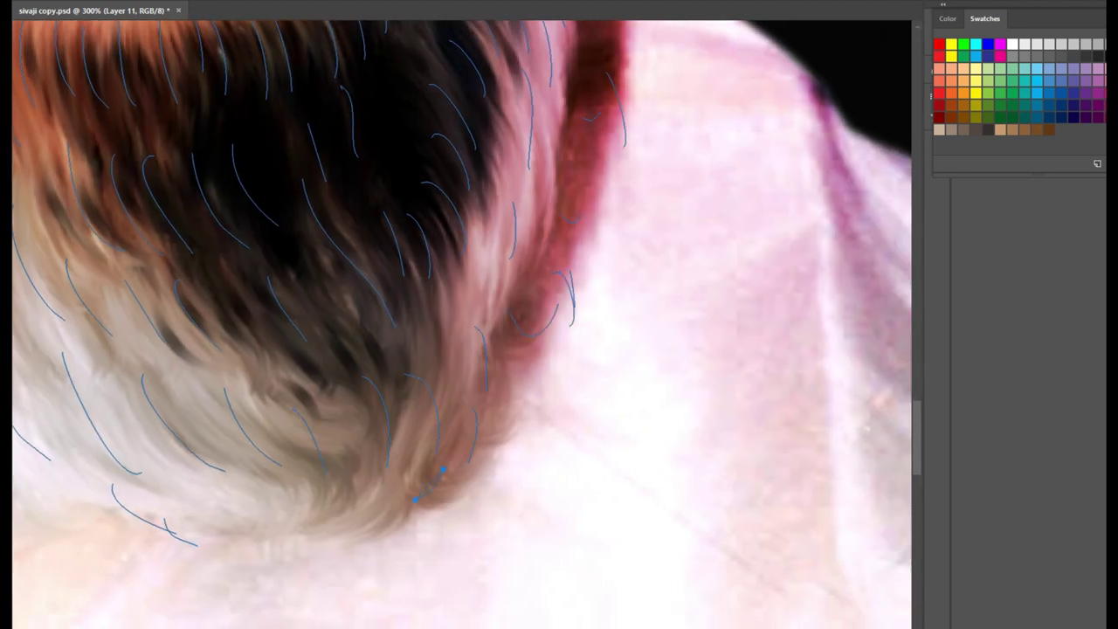
# Step: Stroke the mustache, goatee and chin hair paths with light strokes on Layer 11
pyautogui.hotkey('ctrl', '-')
pyautogui.hotkey('ctrl', '-')
pyautogui.rightClick(711, 286)
pyautogui.click(751, 377)
pyautogui.press('Return')
pyautogui.rightClick(741, 223)
pyautogui.press('Escape')
pyautogui.hotkey('ctrl', '-')
pyautogui.hotkey('ctrl', '-')
pyautogui.hotkey('ctrl', '-')
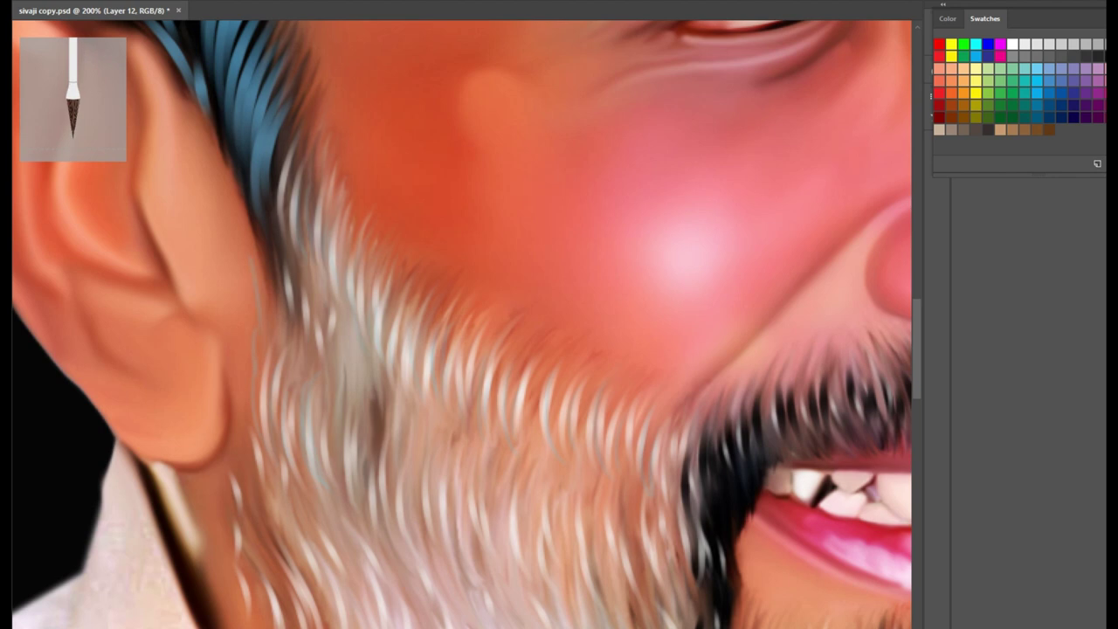
# Step: Brush fine pale blue-grey hairs over the cheek beard, mustache and goatee on Layer 12
pyautogui.scroll(-5, 462, 324)
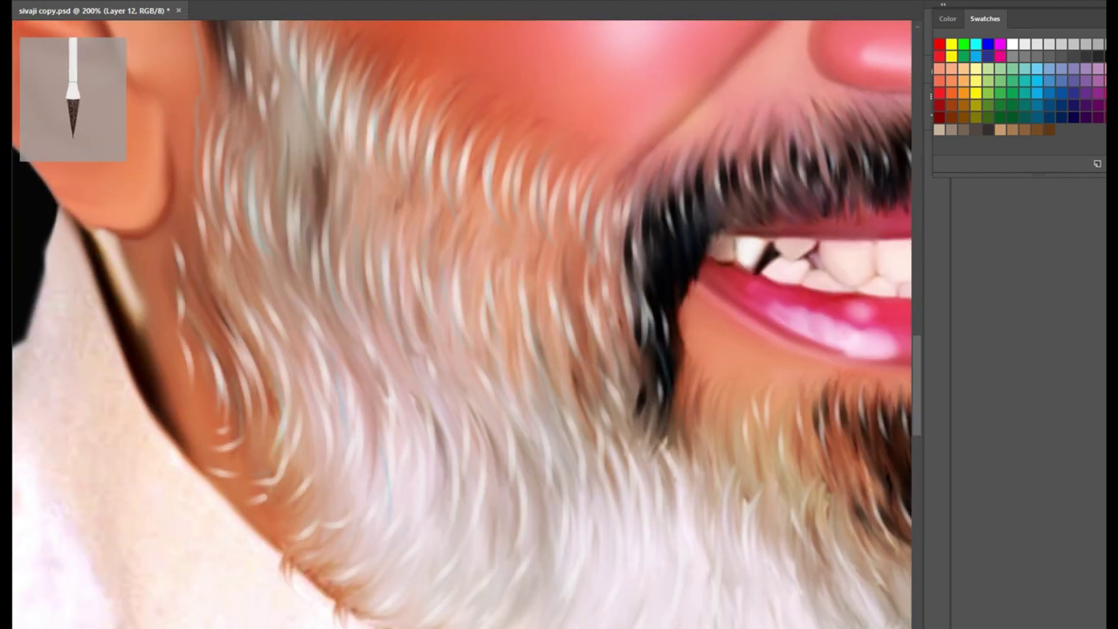
pyautogui.hscroll(4, 462, 324)
pyautogui.scroll(2, 462, 324)
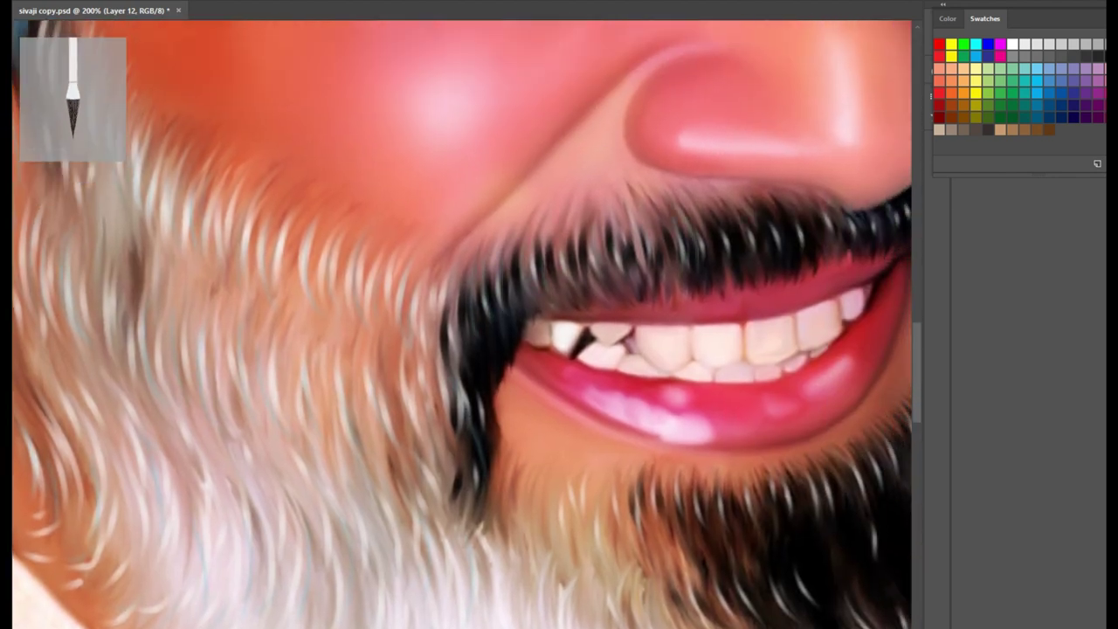
pyautogui.hscroll(6, 462, 324)
pyautogui.scroll(-2, 462, 324)
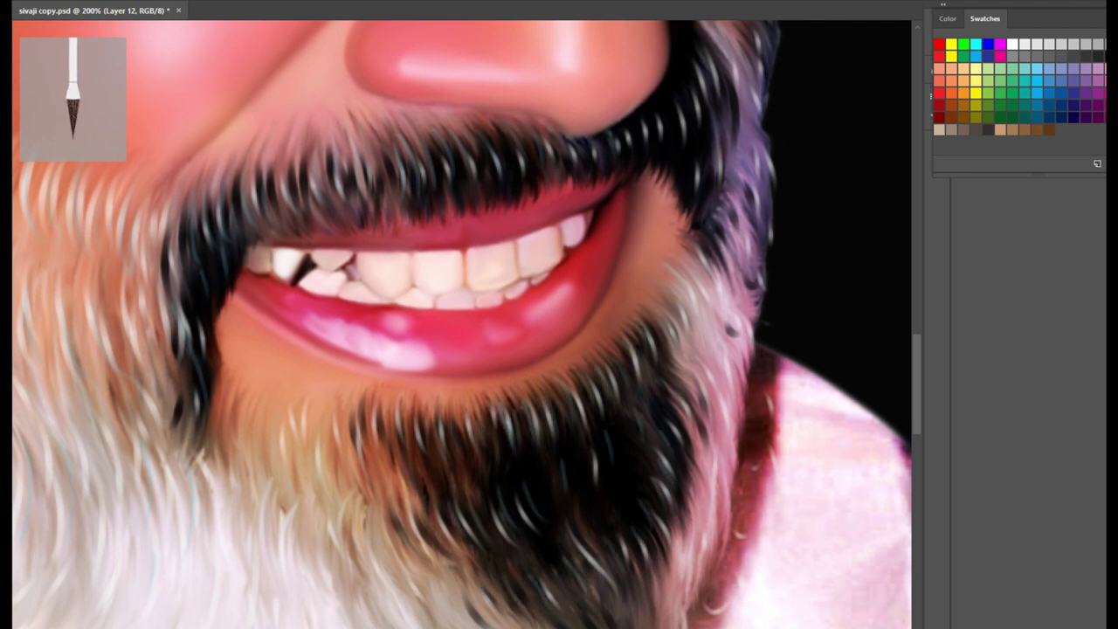
pyautogui.scroll(-6, 462, 324)
pyautogui.hscroll(6, 463, 324)
pyautogui.hscroll(-4, 462, 324)
pyautogui.scroll(8, 462, 324)
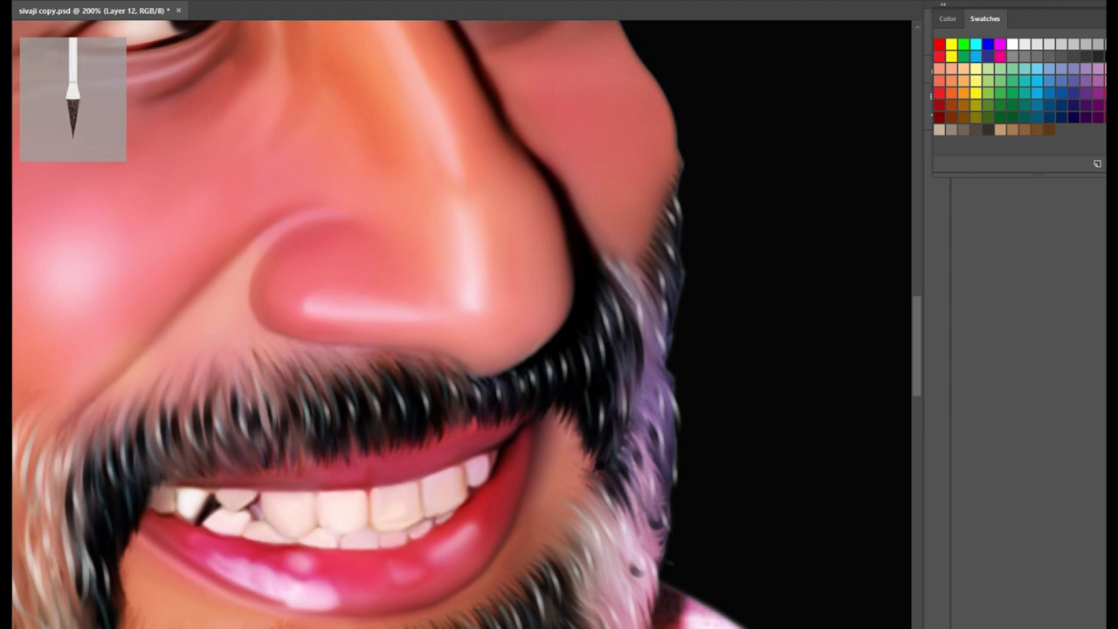
# Step: Brush thin dark grey hairs between the white strands of the near sideburn and cheek beard on Layer 12
pyautogui.scroll(7, 462, 324)
pyautogui.hscroll(-4, 462, 324)
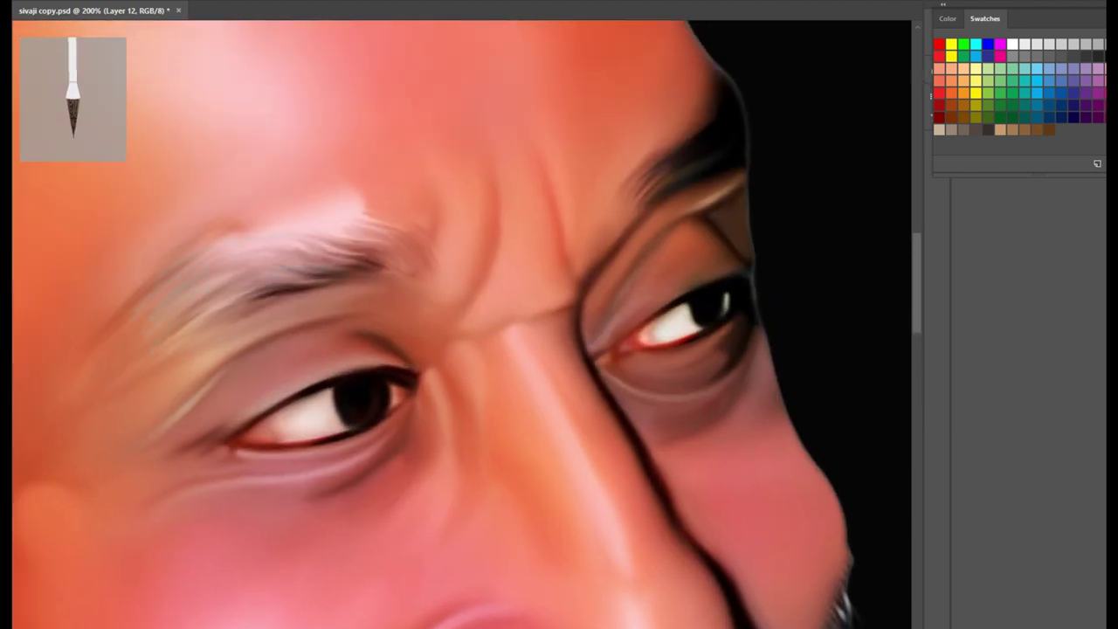
pyautogui.scroll(4, 462, 324)
pyautogui.hscroll(5, 462, 324)
pyautogui.hotkey('ctrl', '0')
pyautogui.moveTo(474, 479); pyautogui.dragTo(475, 479)
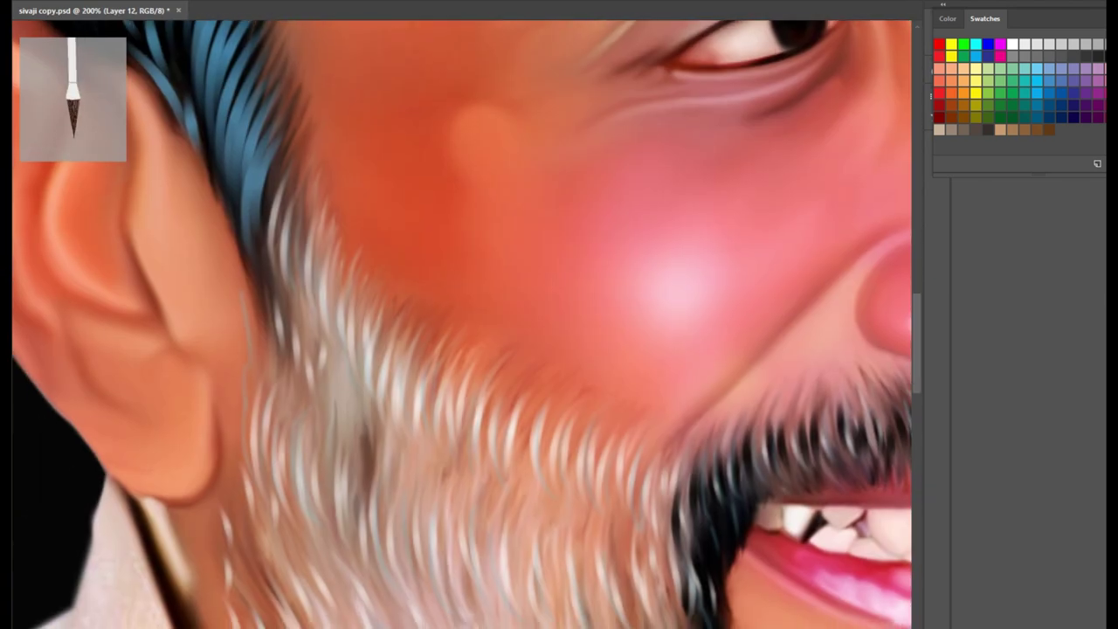
pyautogui.moveTo(269, 197)
pyautogui.mouseDown()
pyautogui.moveTo(292, 273)
pyautogui.moveTo(348, 376)
pyautogui.mouseUp()
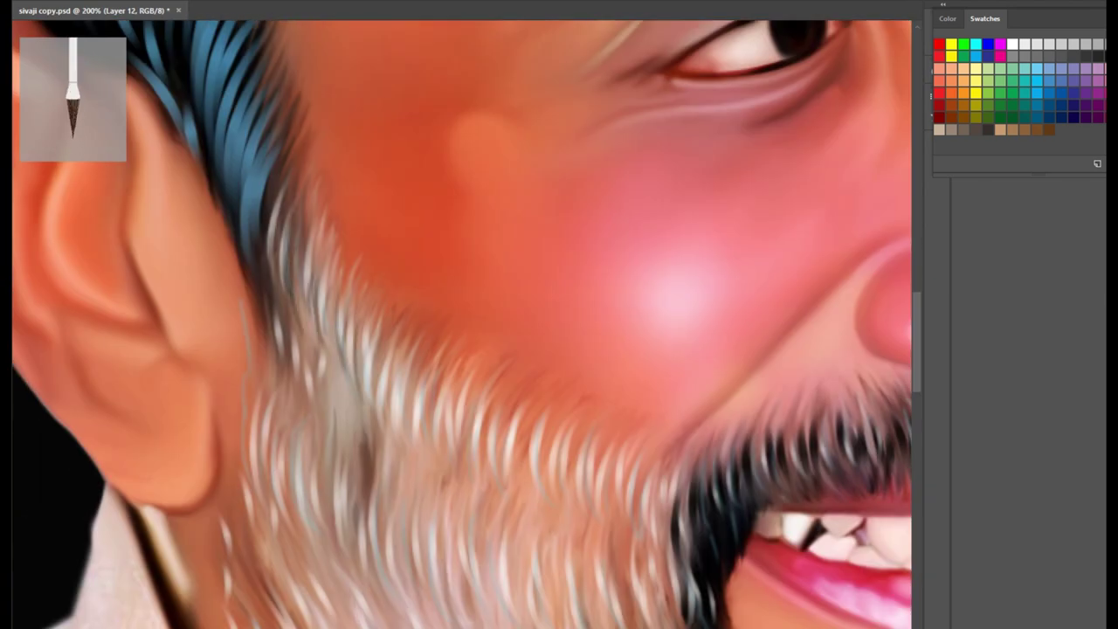
pyautogui.moveTo(359, 320); pyautogui.dragTo(426, 461)
pyautogui.moveTo(476, 400); pyautogui.dragTo(572, 505)
pyautogui.moveTo(590, 440); pyautogui.dragTo(625, 529)
pyautogui.scroll(-3, 462, 324)
pyautogui.moveTo(494, 322); pyautogui.dragTo(607, 447)
pyautogui.moveTo(420, 308); pyautogui.dragTo(425, 385)
pyautogui.moveTo(358, 276); pyautogui.dragTo(396, 379)
pyautogui.moveTo(249, 227); pyautogui.dragTo(288, 321)
pyautogui.moveTo(259, 393); pyautogui.dragTo(276, 459)
# Step: Brush thin dark grey hairs through the white lower beard along the jaw
pyautogui.scroll(-3, 462, 324)
pyautogui.moveTo(576, 339); pyautogui.dragTo(611, 417)
pyautogui.moveTo(646, 384); pyautogui.dragTo(664, 482)
pyautogui.moveTo(293, 208); pyautogui.dragTo(305, 262)
pyautogui.moveTo(323, 213); pyautogui.dragTo(330, 264)
pyautogui.moveTo(407, 242)
pyautogui.mouseDown()
pyautogui.moveTo(419, 299)
pyautogui.moveTo(484, 350)
pyautogui.mouseUp()
pyautogui.moveTo(471, 397); pyautogui.dragTo(524, 457)
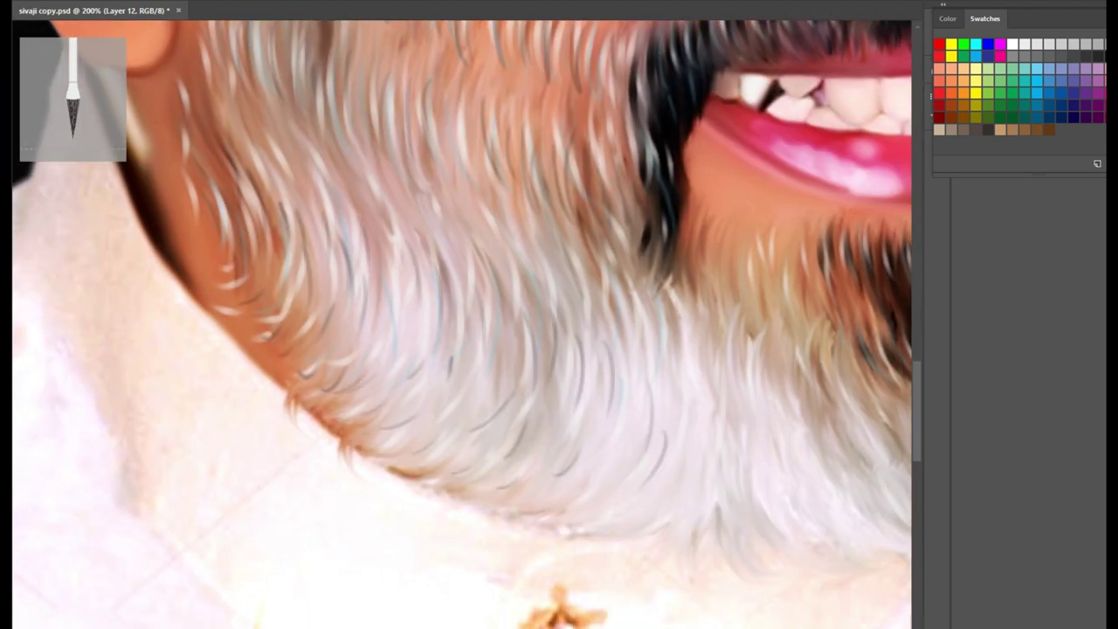
# Step: Brush thin dark grey hairs into the chin beard below the goatee and along its lower edge
pyautogui.scroll(-1, 462, 324)
pyautogui.hscroll(4, 462, 324)
pyautogui.moveTo(524, 267); pyautogui.dragTo(552, 319)
pyautogui.moveTo(518, 346); pyautogui.dragTo(568, 427)
pyautogui.moveTo(626, 386); pyautogui.dragTo(698, 470)
pyautogui.moveTo(502, 351); pyautogui.dragTo(548, 447)
pyautogui.hscroll(4, 462, 324)
pyautogui.moveTo(472, 379); pyautogui.dragTo(477, 421)
pyautogui.moveTo(433, 426); pyautogui.dragTo(449, 463)
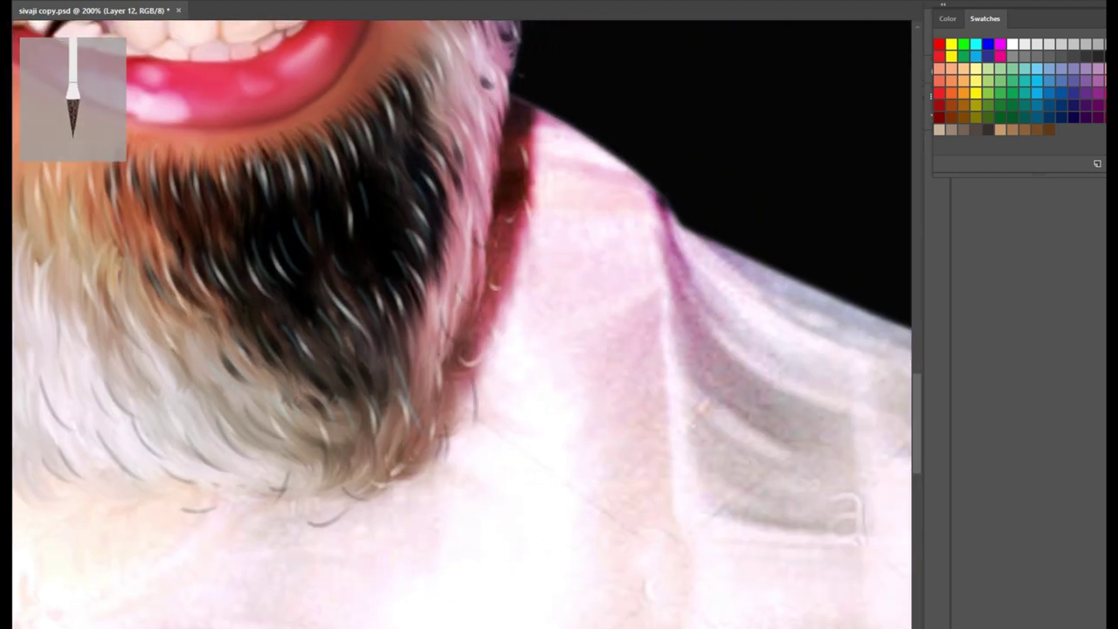
# Step: Paint small teal and light grey reflections in the dark irises of both eyes
pyautogui.scroll(4, 462, 325)
pyautogui.hscroll(-1, 462, 324)
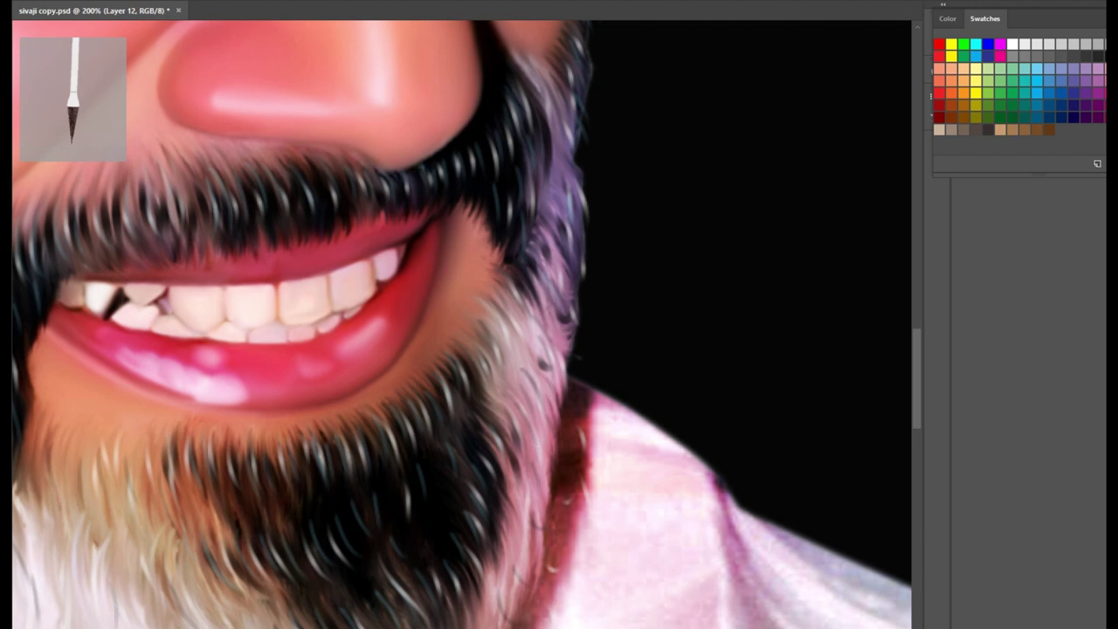
pyautogui.hotkey('ctrl', '-')
pyautogui.hotkey('ctrl', '-')
pyautogui.hotkey('ctrl', '+')
pyautogui.hotkey('ctrl', '+')
pyautogui.hotkey('ctrl', '+')
pyautogui.scroll(8, 462, 325)
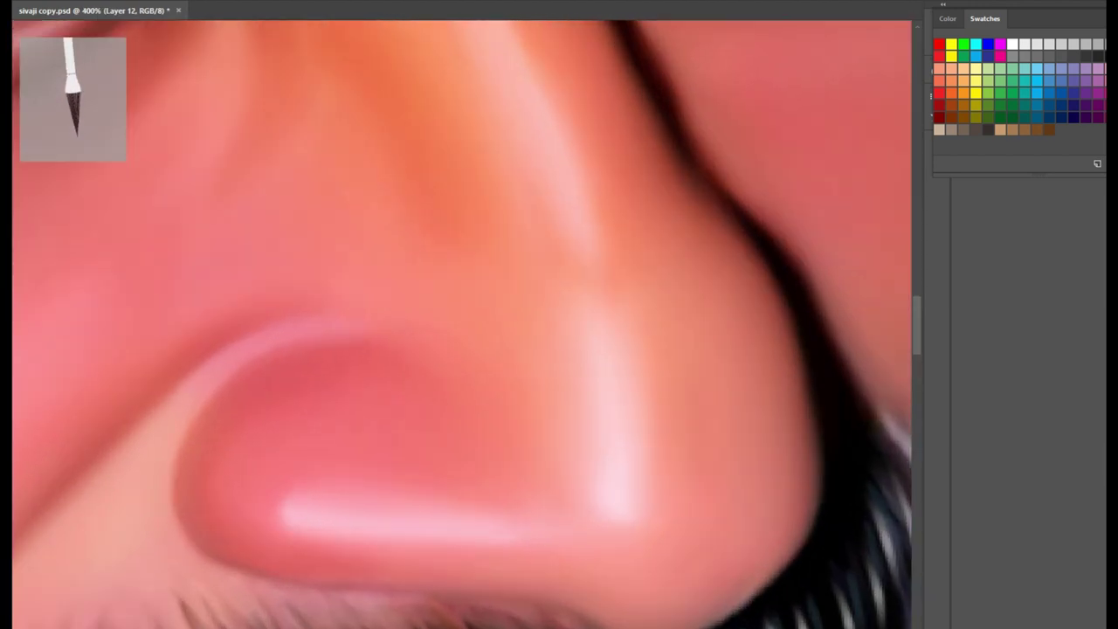
pyautogui.hotkey('ctrl', '+')
pyautogui.hotkey('ctrl', '+')
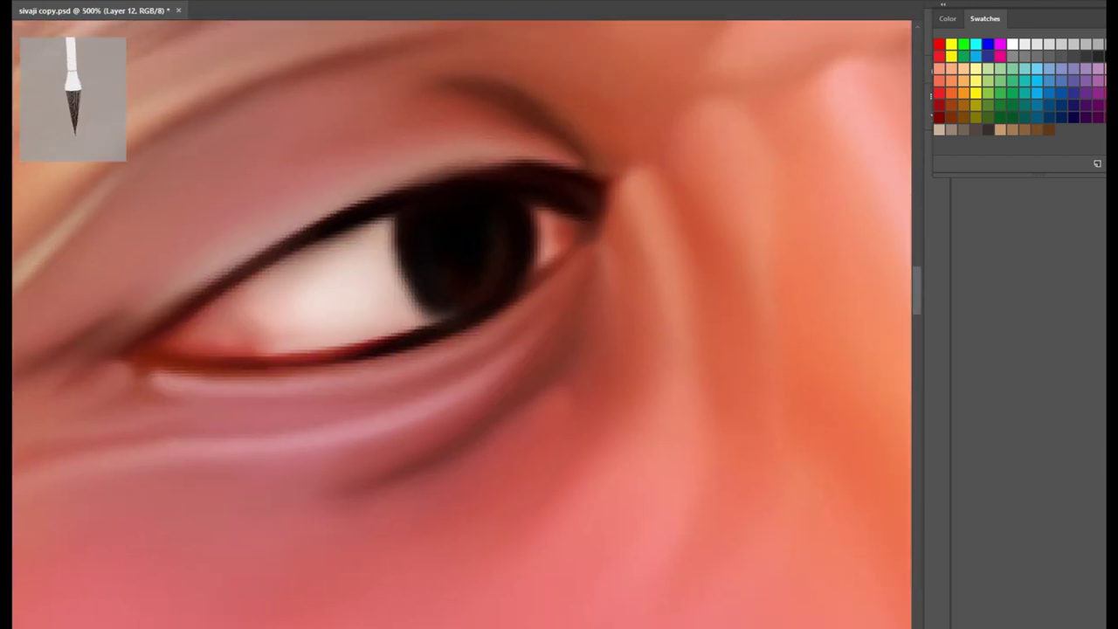
pyautogui.moveTo(489, 249); pyautogui.dragTo(502, 282)
pyautogui.hscroll(10, 461, 325)
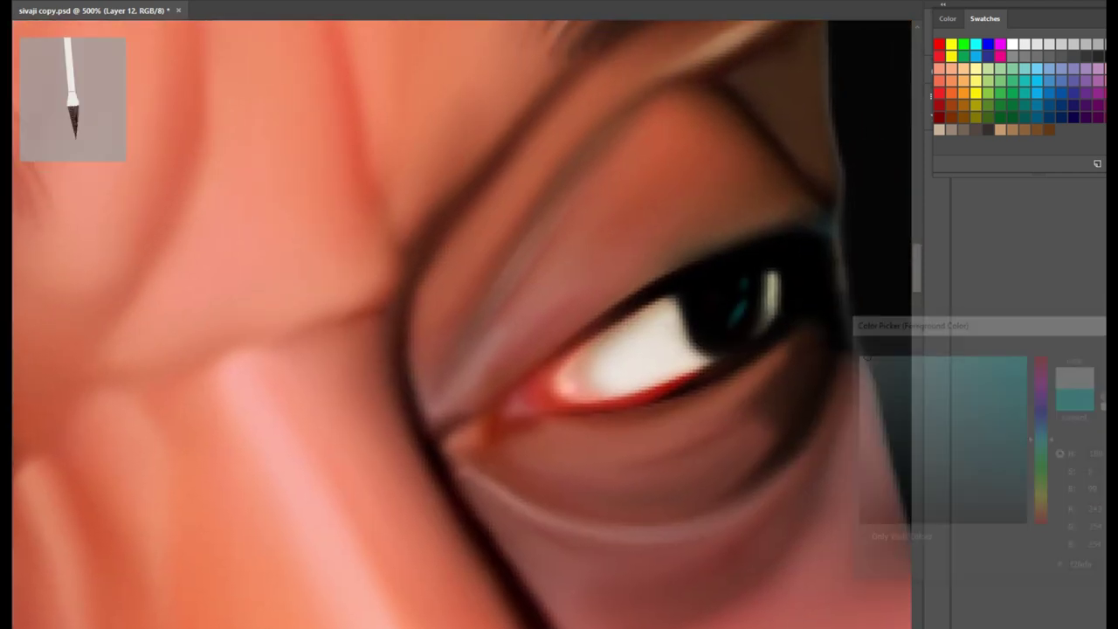
pyautogui.moveTo(718, 290); pyautogui.dragTo(715, 274)
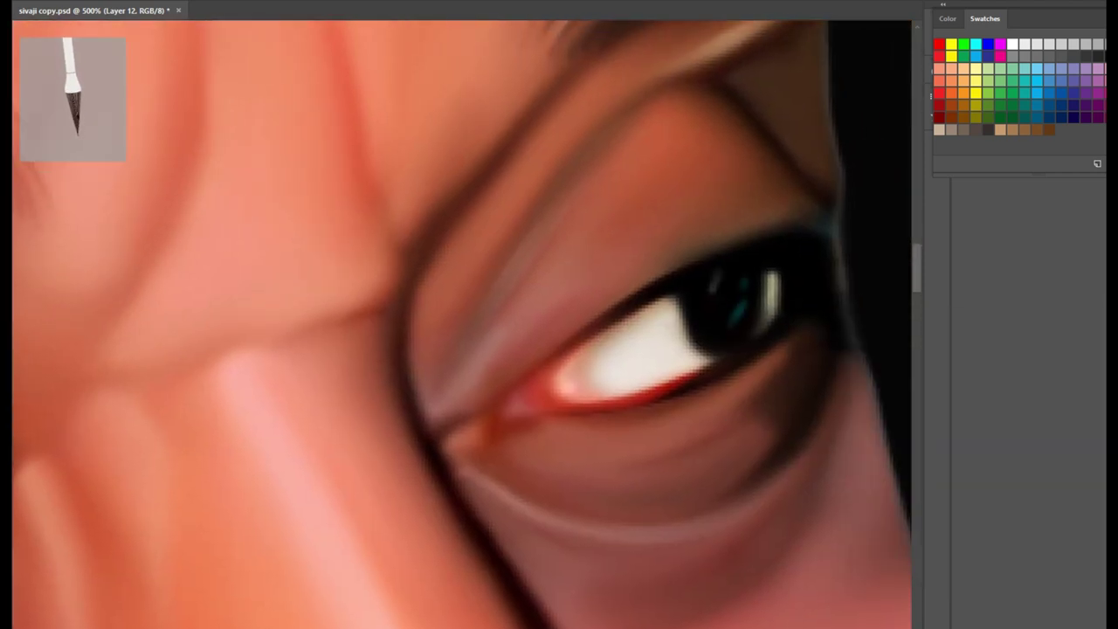
# Step: Paint light highlights on the white of the near eye and along the folds below it
pyautogui.hscroll(-10, 461, 324)
pyautogui.moveTo(527, 243); pyautogui.dragTo(446, 278)
pyautogui.moveTo(376, 353); pyautogui.dragTo(555, 358)
pyautogui.moveTo(410, 419); pyautogui.dragTo(625, 376)
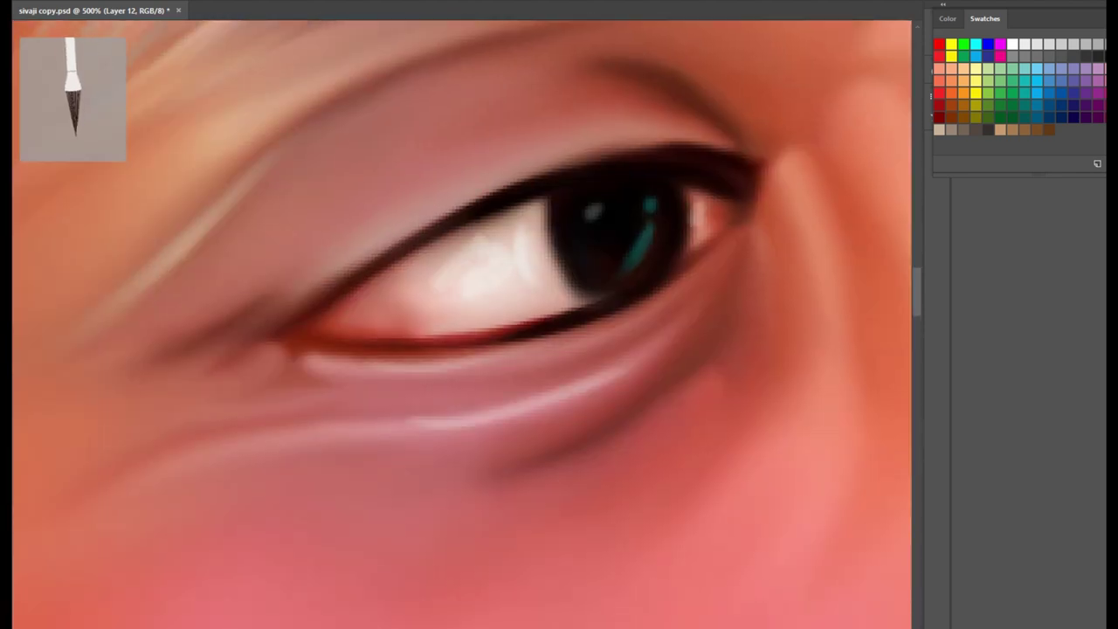
# Step: Paint thin light highlights along the upper eyelid creases of both eyes
pyautogui.moveTo(122, 288); pyautogui.dragTo(218, 187)
pyautogui.moveTo(341, 253); pyautogui.dragTo(546, 139)
pyautogui.hscroll(10, 462, 324)
pyautogui.moveTo(244, 388); pyautogui.dragTo(367, 218)
pyautogui.scroll(-5, 461, 324)
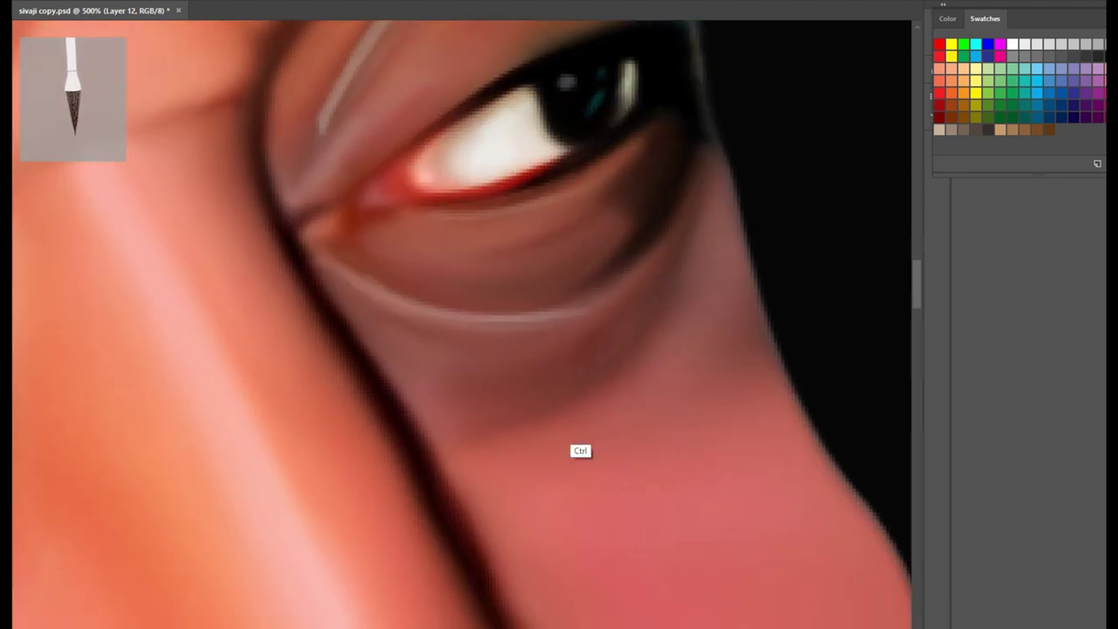
# Step: Paint a bright pink-white highlight on the near cheek and a thin light line along the smile fold beside the nose
pyautogui.hotkey('ctrl', '0')
pyautogui.scroll(5, 148, 376)
pyautogui.hscroll(10, 462, 324)
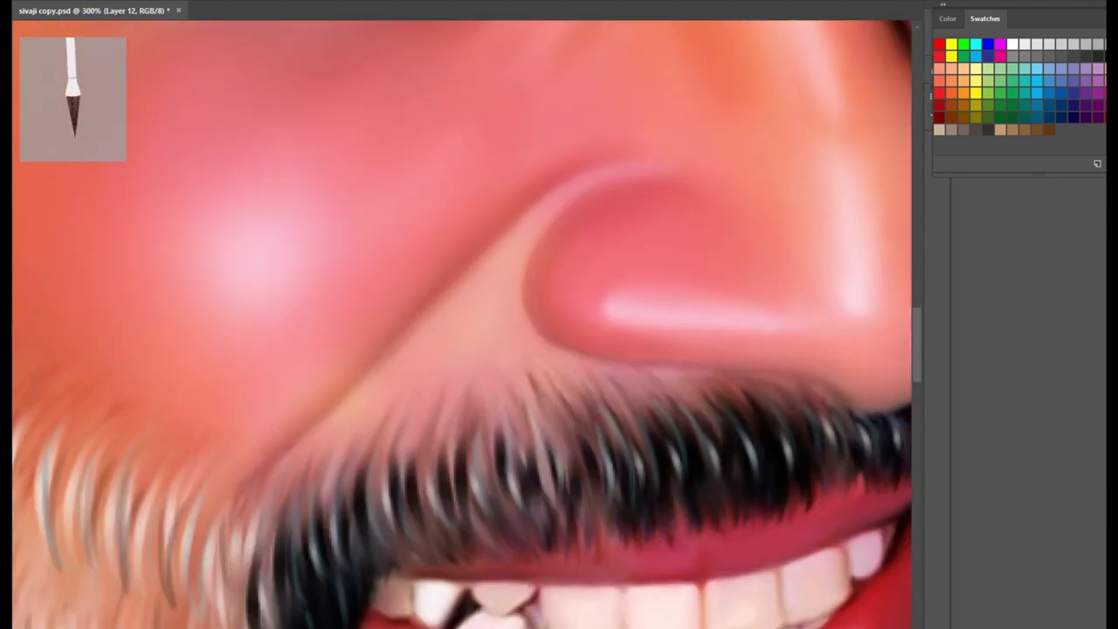
pyautogui.rightClick(535, 111)
pyautogui.scroll(3, 612, 439)
pyautogui.scroll(-3, 821, 419)
pyautogui.scroll(2, 821, 419)
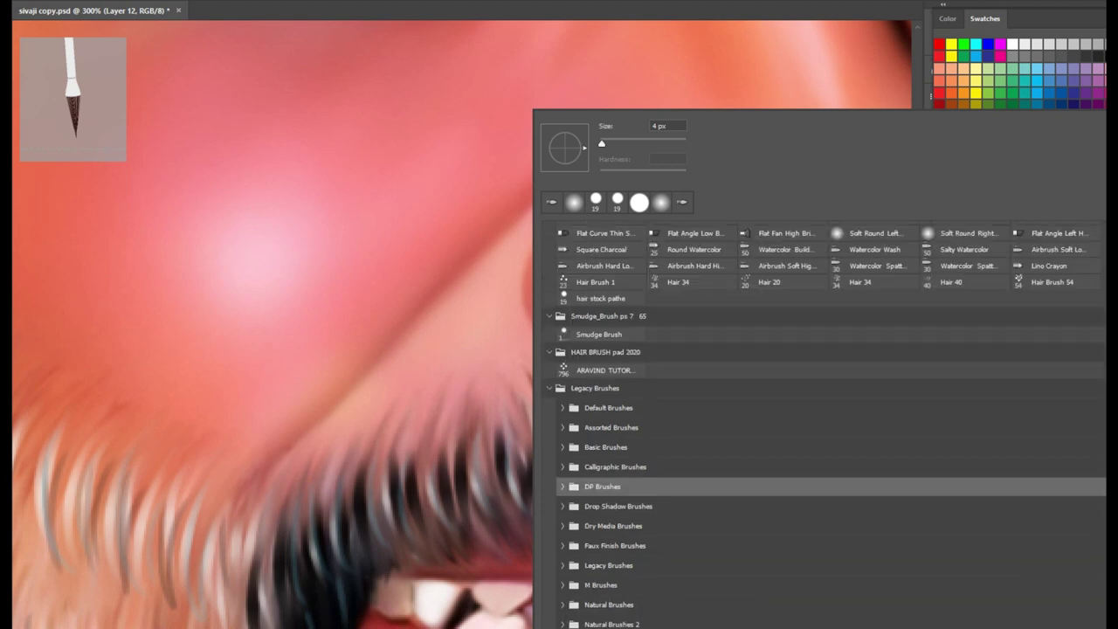
pyautogui.press('Return')
pyautogui.moveTo(411, 348); pyautogui.dragTo(559, 199)
pyautogui.hotkey('ctrl', 'z')
pyautogui.moveTo(384, 361); pyautogui.dragTo(524, 229)
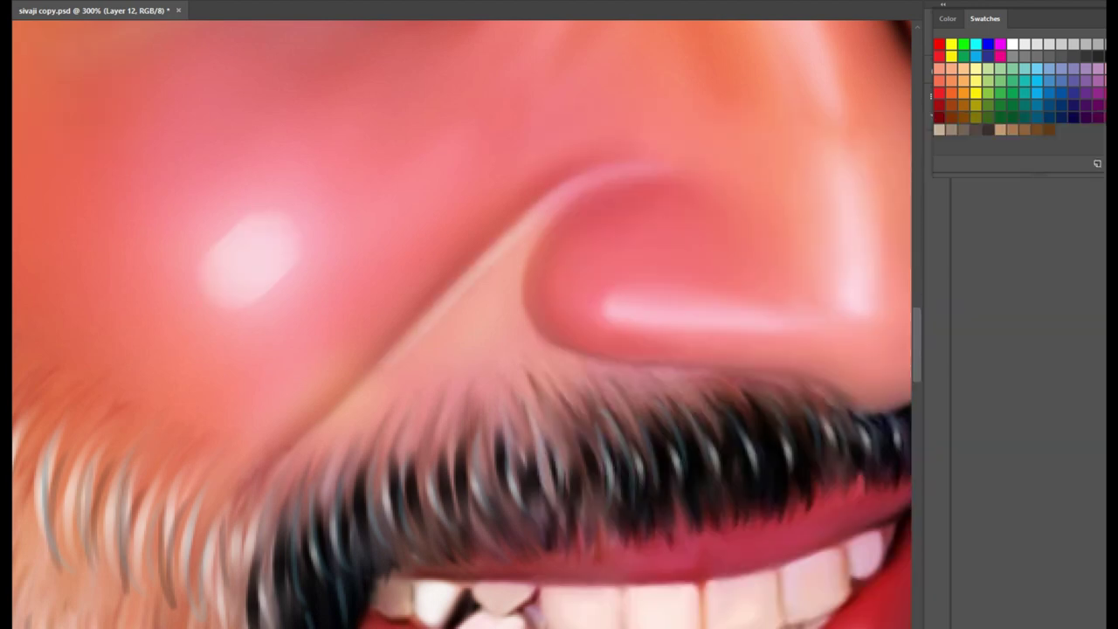
# Step: Paint a soft light spot on the temple and a small highlight between the near eye's inner corner and the nose
pyautogui.scroll(-2, 454, 315)
pyautogui.scroll(1, 454, 314)
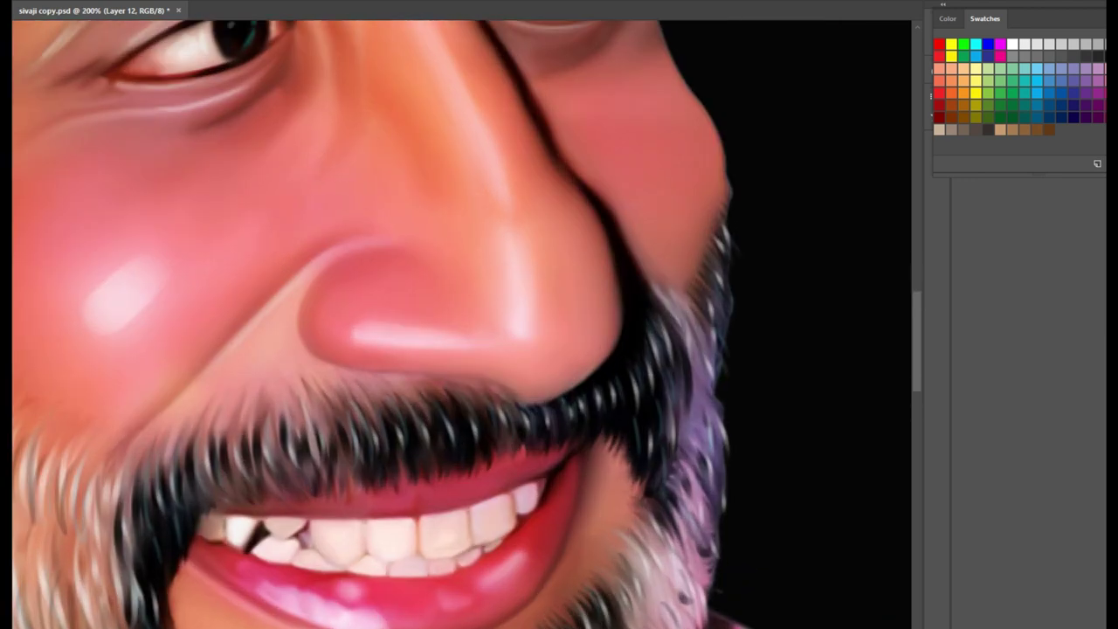
pyautogui.moveTo(515, 389); pyautogui.dragTo(568, 599)
pyautogui.moveTo(436, 350); pyautogui.dragTo(620, 383)
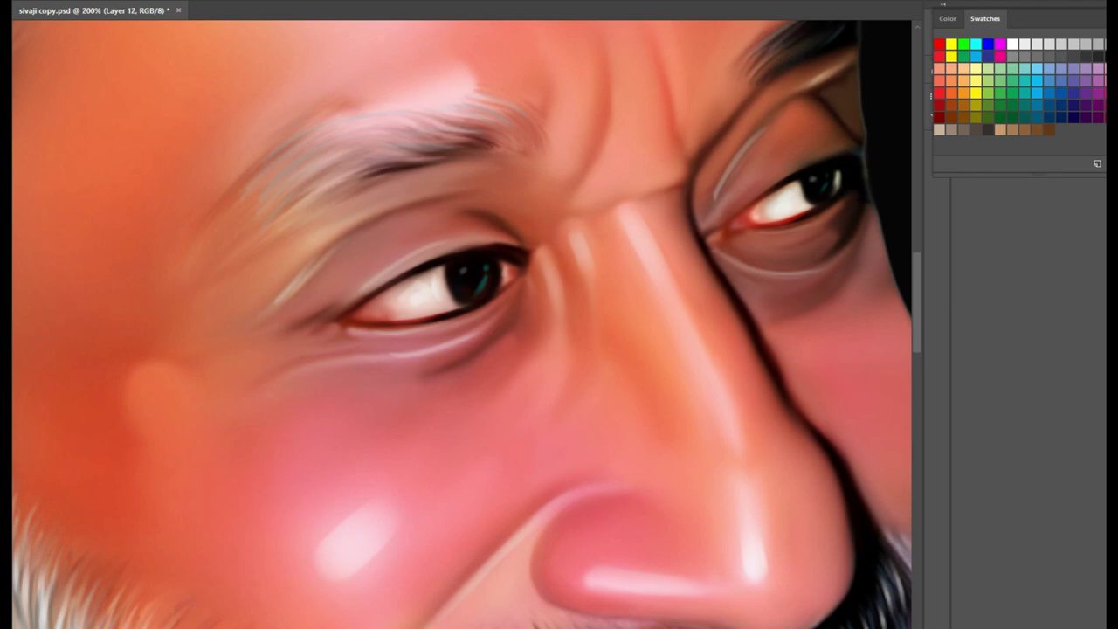
pyautogui.press('Return')
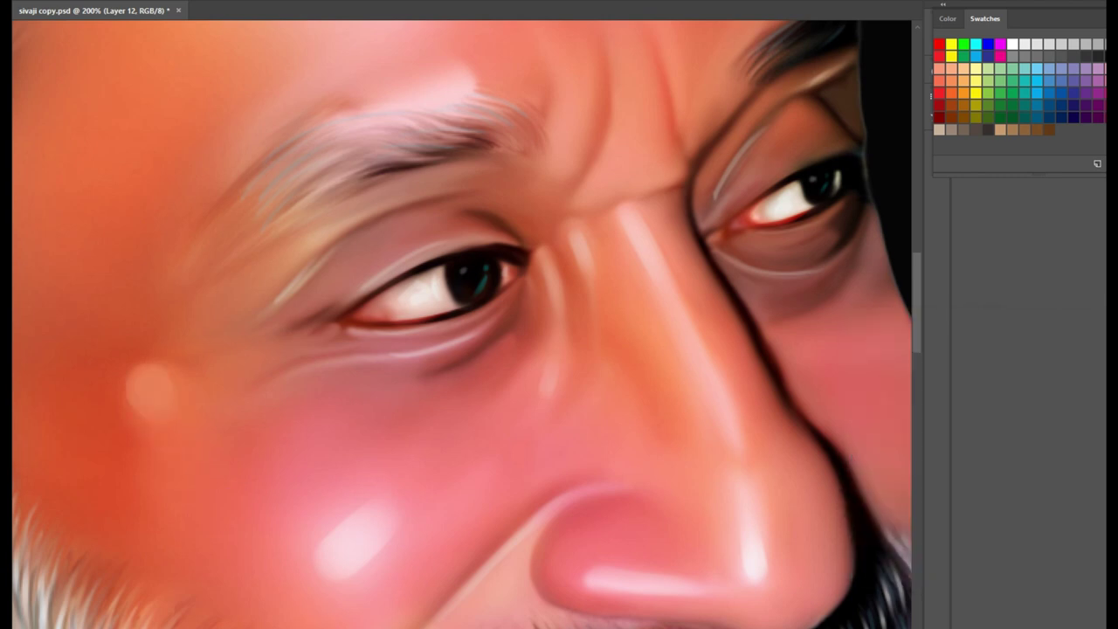
# Step: Choose a skin-tone foreground colour for painting around the nose
pyautogui.hotkey('ctrl', '-')
pyautogui.hotkey('ctrl', '-')
pyautogui.hotkey('ctrl', '-')
pyautogui.hotkey('ctrl', '+')
pyautogui.hotkey('ctrl', '+')
pyautogui.hotkey('ctrl', '+')
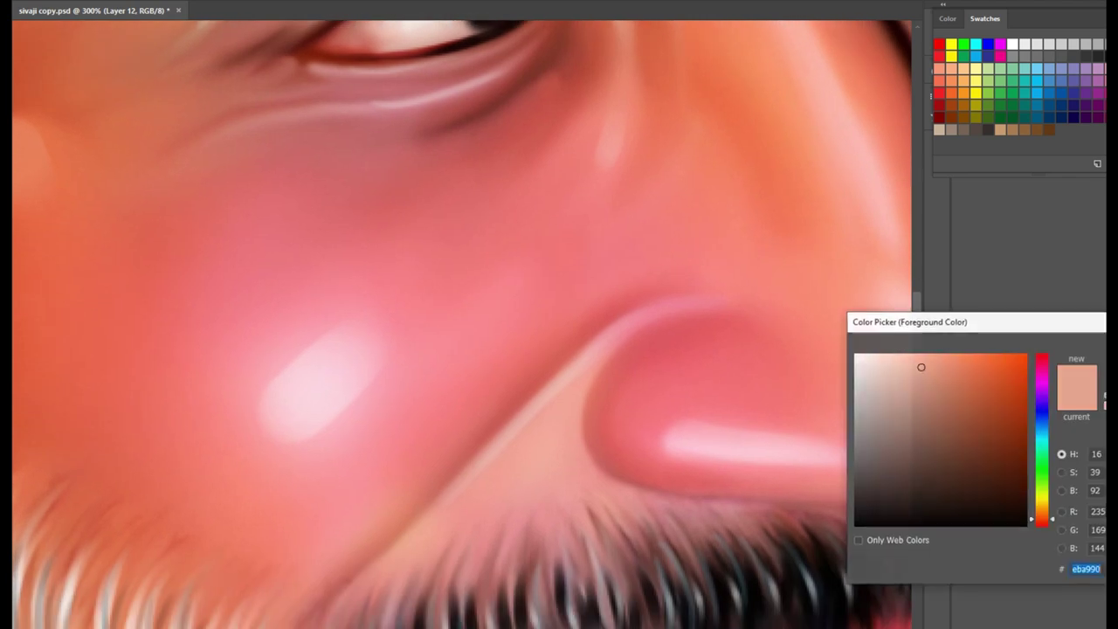
pyautogui.hscroll(5, 461, 323)
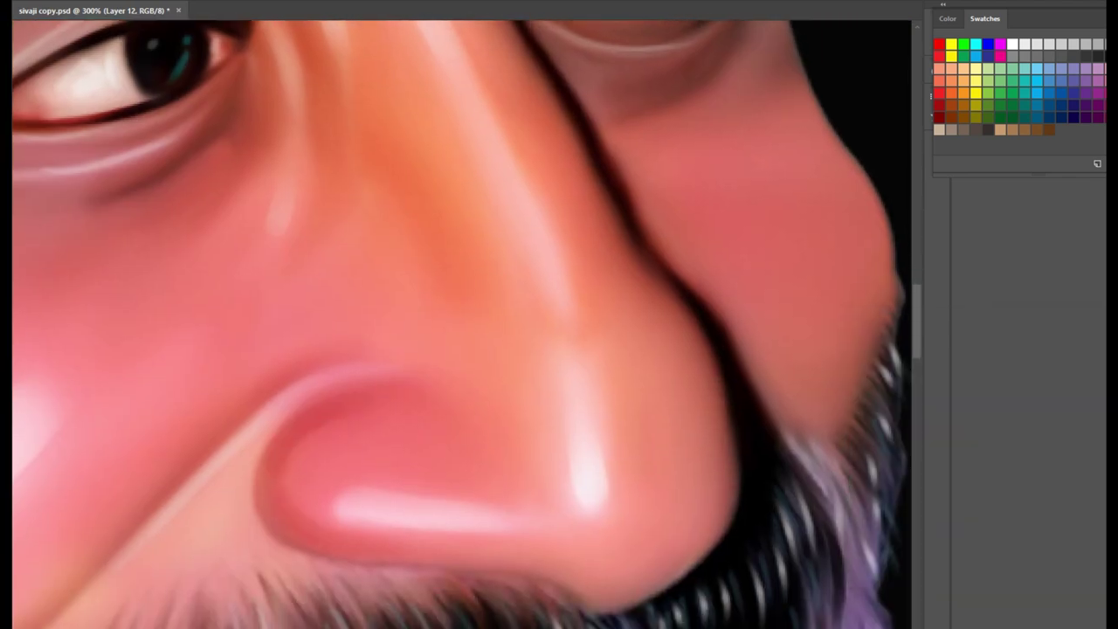
pyautogui.moveTo(304, 456); pyautogui.dragTo(386, 411)
pyautogui.hotkey('ctrl', '-')
pyautogui.hotkey('ctrl', '-')
pyautogui.hotkey('ctrl', '+')
pyautogui.hotkey('ctrl', '+')
pyautogui.moveTo(388, 409); pyautogui.dragTo(297, 489)
pyautogui.hotkey('ctrl', 'z')
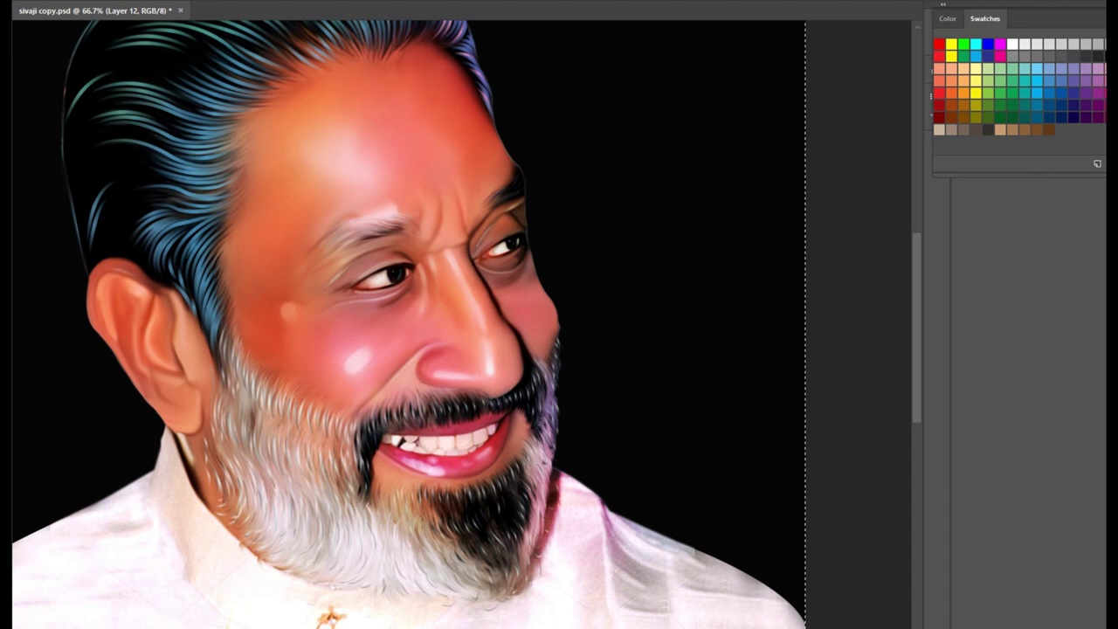
# Step: Brush an orange shade down the side of the nose bridge and blend it into the surrounding skin
pyautogui.press('Return')
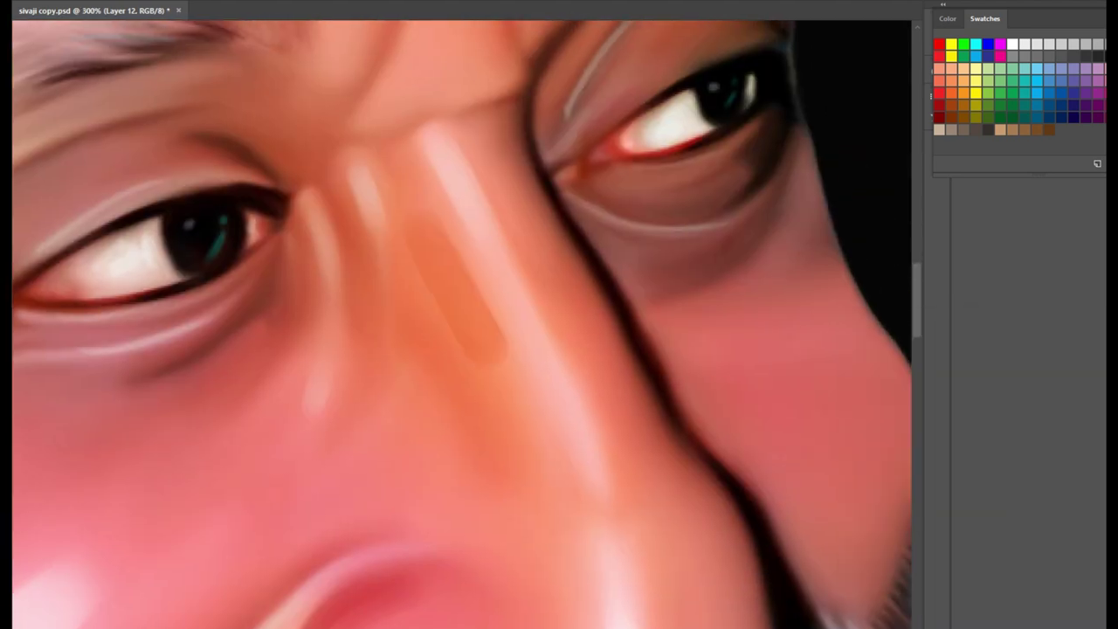
pyautogui.hotkey('ctrl', '-')
pyautogui.hotkey('ctrl', '+')
pyautogui.hotkey('ctrl', '-')
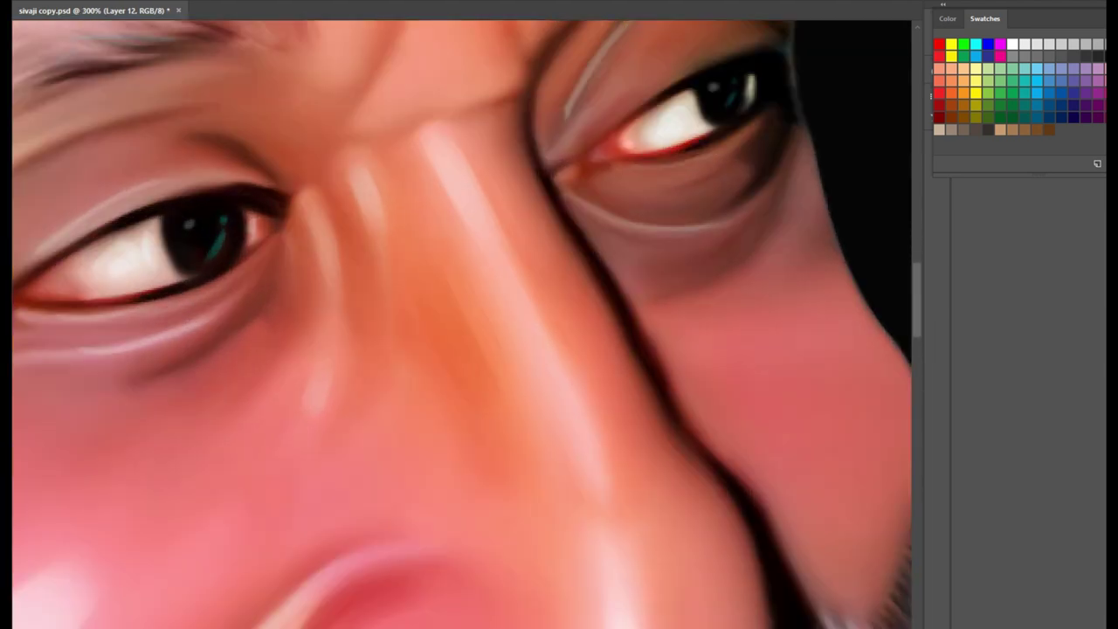
pyautogui.hotkey('ctrl', '-')
pyautogui.hotkey('ctrl', '+')
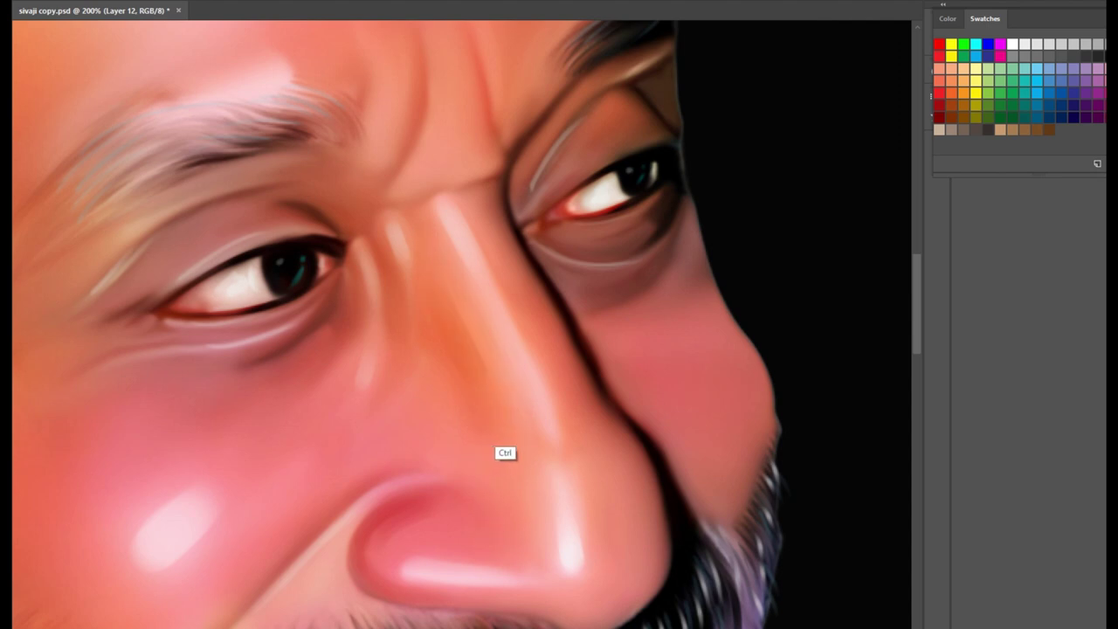
pyautogui.hotkey('ctrl', '-')
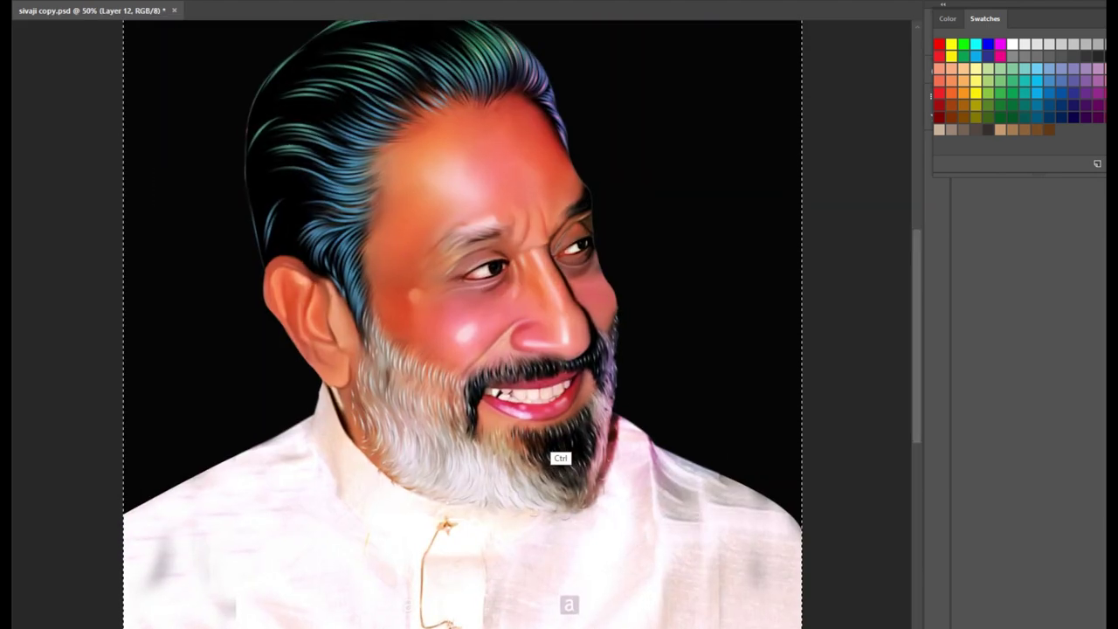
# Step: Dab a pale round highlight on the forehead above the near eyebrow and select a brush preset for blending it
pyautogui.press('Escape')
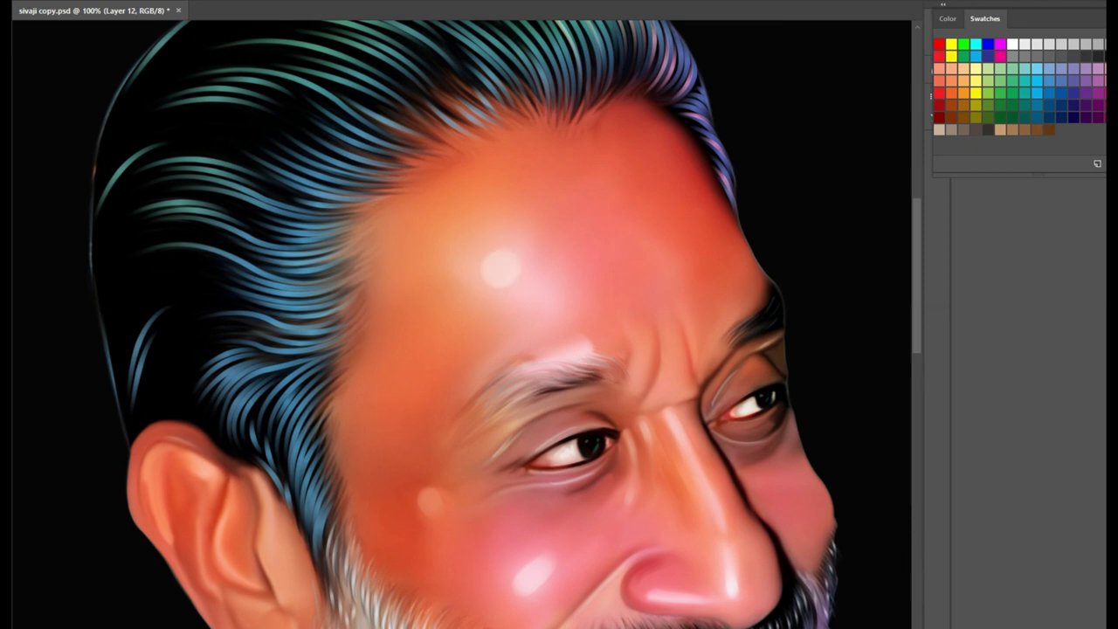
pyautogui.rightClick(601, 112)
pyautogui.doubleClick(664, 333)
pyautogui.scroll(5, 559, 349)
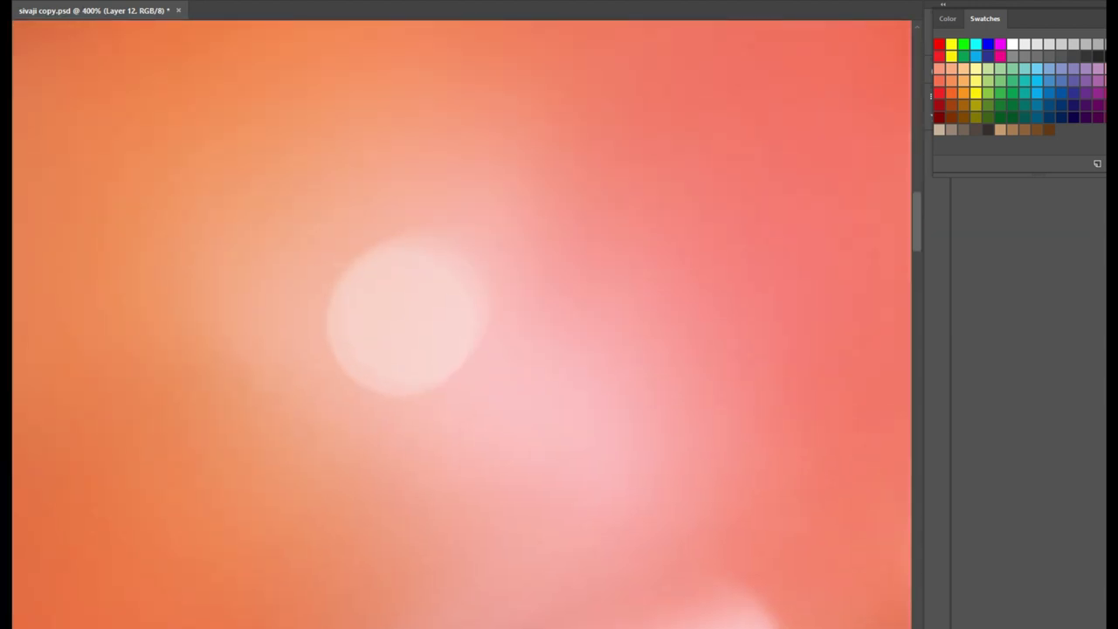
pyautogui.rightClick(468, 112)
pyautogui.click(533, 298)
pyautogui.press('Return')
# Step: Spread the pale forehead highlight outward and blend its edges, undoing unwanted strokes
pyautogui.rightClick(460, 110)
pyautogui.press('Escape')
pyautogui.hotkey('ctrl', '-')
pyautogui.hotkey('ctrl', '-')
pyautogui.moveTo(411, 358); pyautogui.dragTo(484, 297)
pyautogui.moveTo(489, 367); pyautogui.dragTo(511, 279)
pyautogui.scroll(-3, 559, 374)
pyautogui.hotkey('ctrl', 'z')
pyautogui.hotkey('ctrl', 'z')
pyautogui.hotkey('ctrl', 'z')
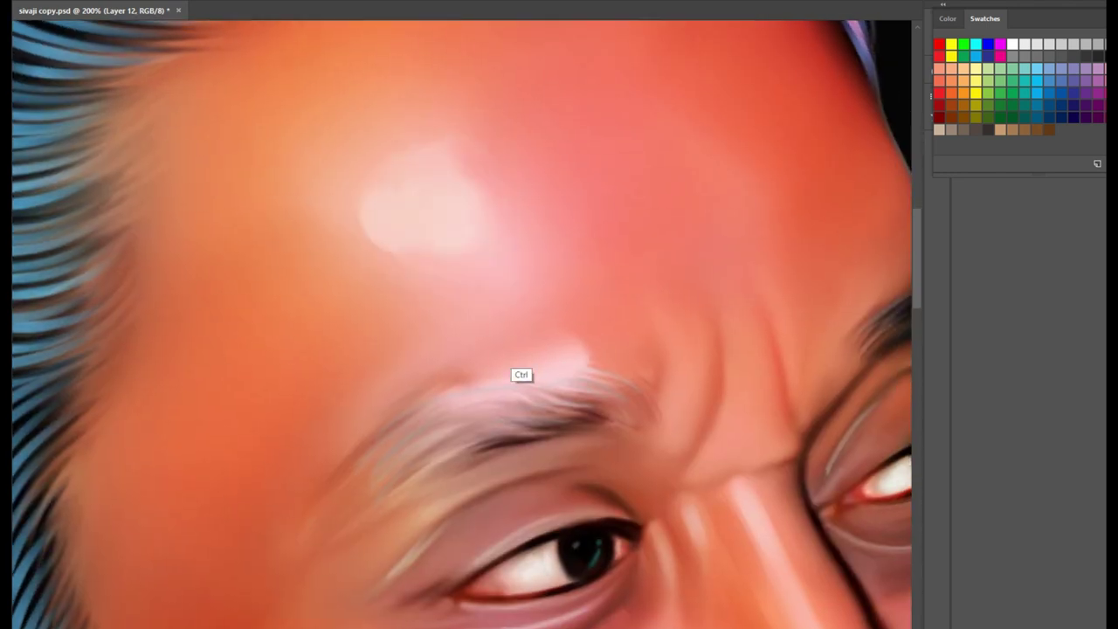
# Step: Paint soft light highlights on the frown folds between the eyebrows and just above the nose bridge
pyautogui.moveTo(559, 419); pyautogui.dragTo(436, 249)
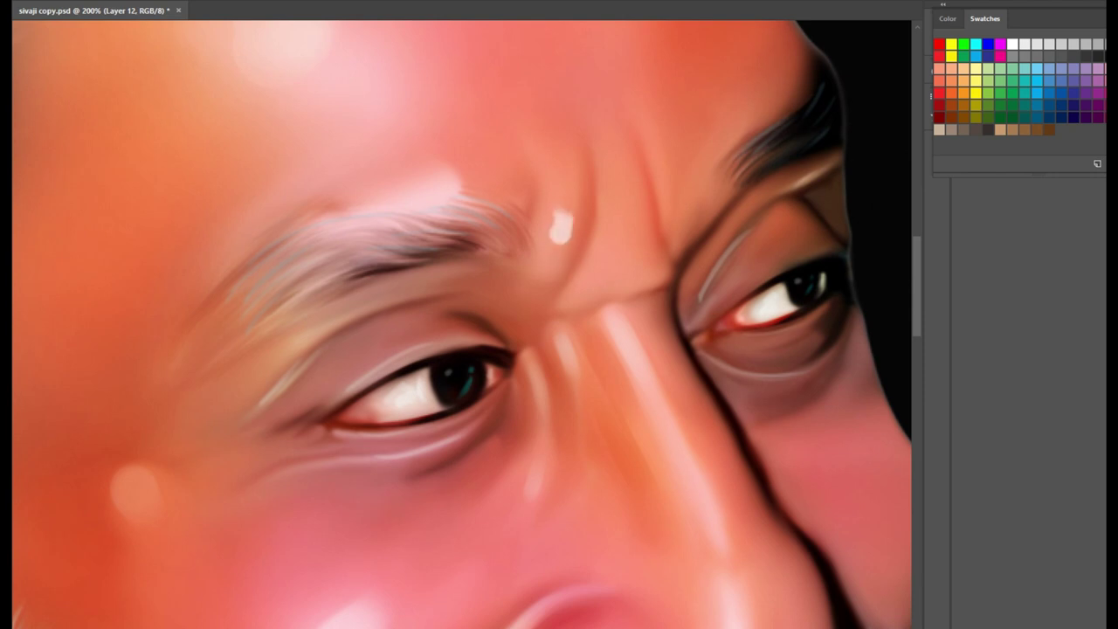
pyautogui.moveTo(563, 226); pyautogui.dragTo(559, 179)
pyautogui.click(600, 263)
pyautogui.moveTo(601, 264)
pyautogui.mouseDown()
pyautogui.moveTo(622, 218)
pyautogui.moveTo(590, 284)
pyautogui.mouseUp()
# Step: Set the foreground colour to #f3c3b2 and paint a highlight on the brow beside the far eyebrow
pyautogui.click(900, 361)
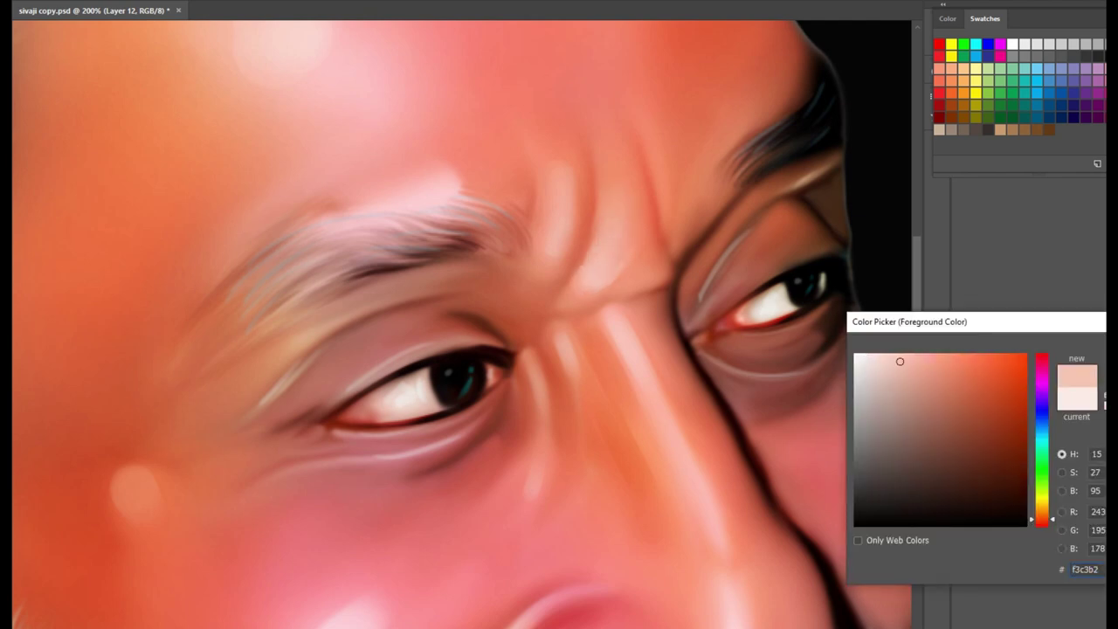
pyautogui.press('Return')
pyautogui.click(712, 147)
pyautogui.moveTo(734, 127)
pyautogui.mouseDown()
pyautogui.moveTo(695, 188)
pyautogui.moveTo(751, 109)
pyautogui.mouseUp()
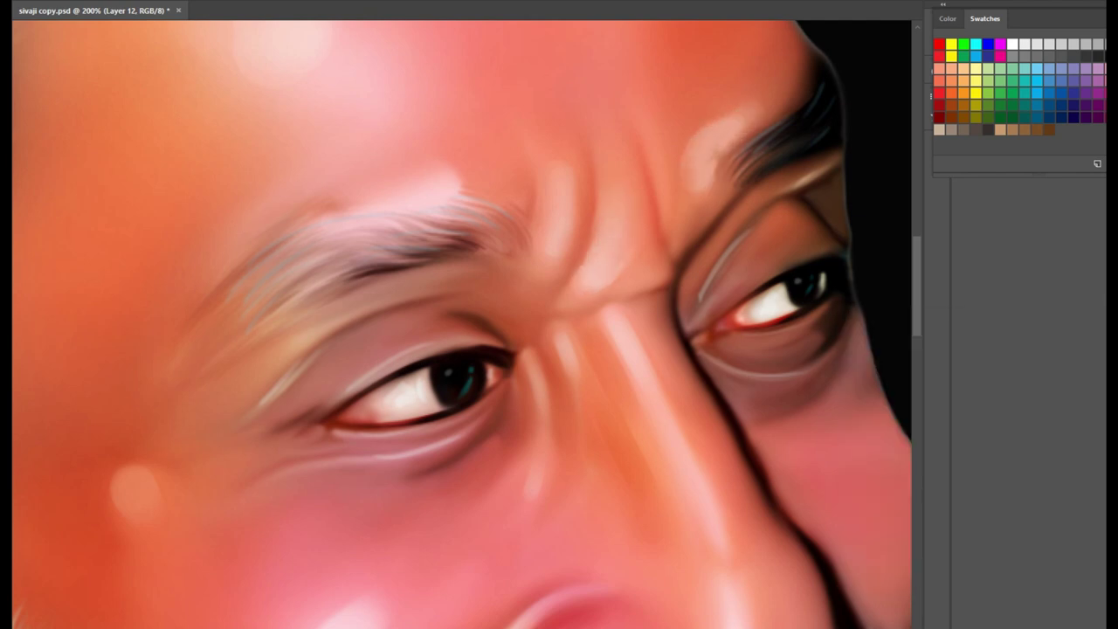
# Step: Extend the near cheek's highlight diagonally toward the eye and blend its edges into the skin
pyautogui.hotkey('ctrl', '0')
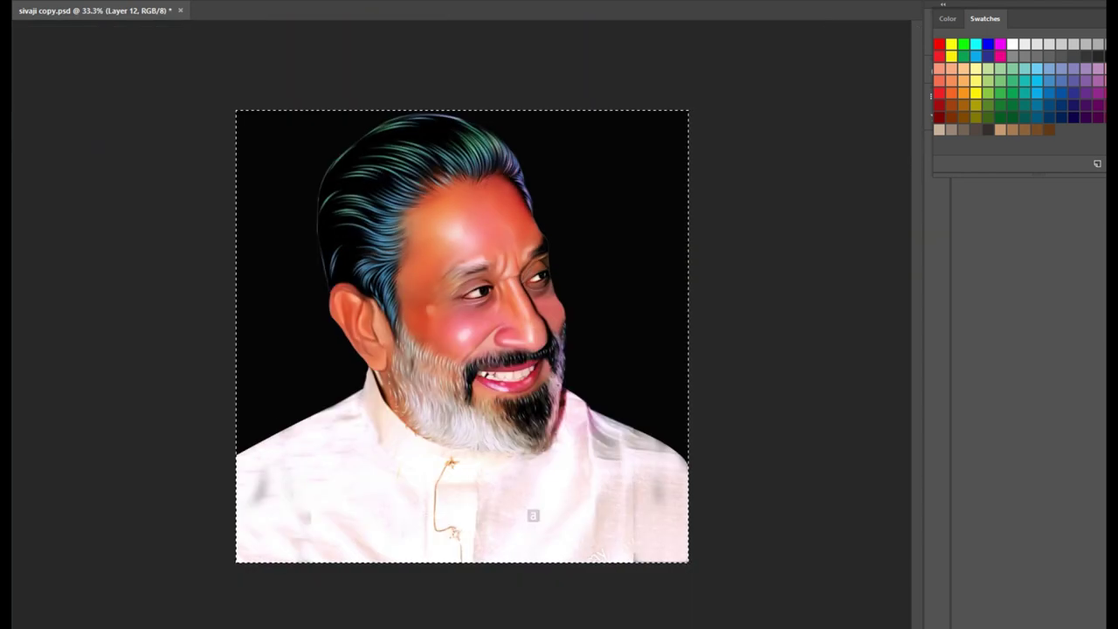
pyautogui.scroll(5, 436, 336)
pyautogui.moveTo(420, 345)
pyautogui.mouseDown()
pyautogui.moveTo(463, 288)
pyautogui.moveTo(559, 244)
pyautogui.mouseUp()
pyautogui.hotkey('ctrl', 'z')
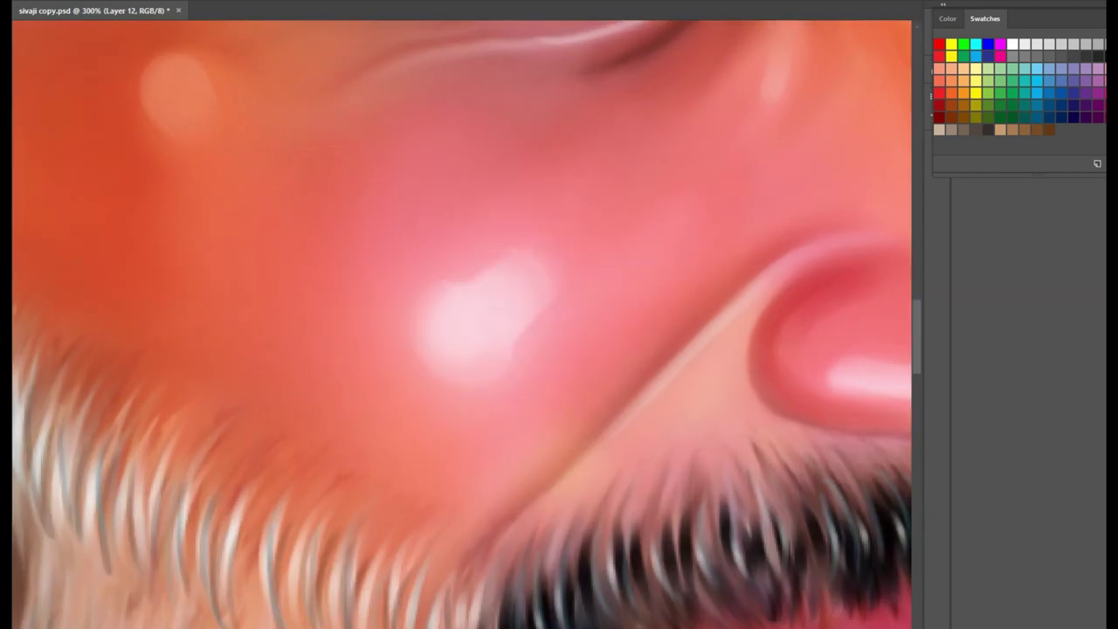
pyautogui.moveTo(498, 293); pyautogui.dragTo(550, 249)
pyautogui.press('h')
pyautogui.click(606, 229)
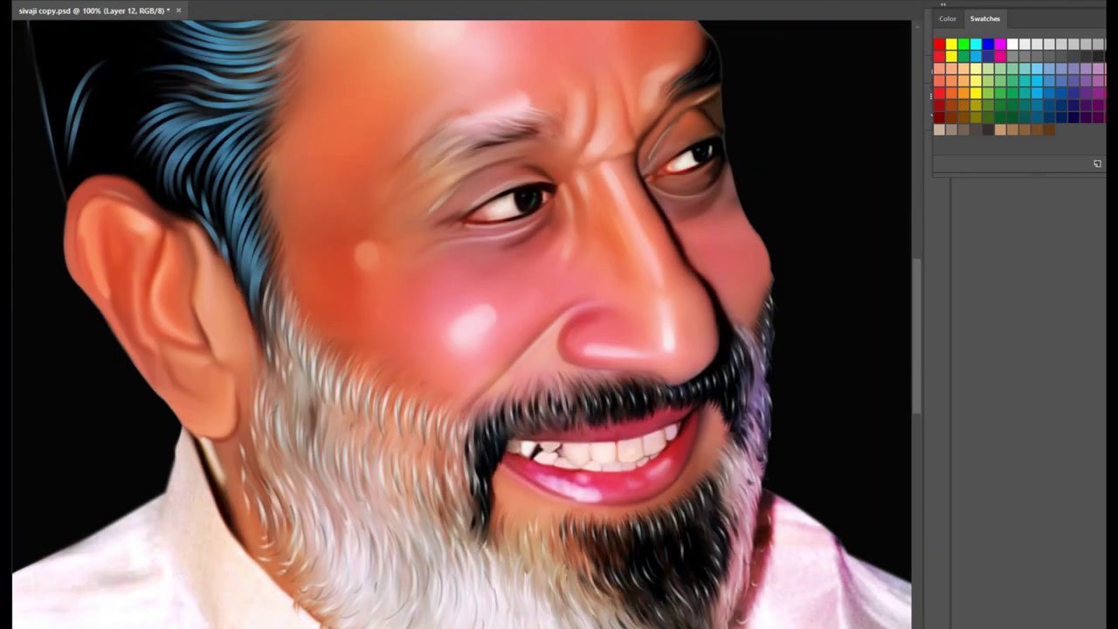
pyautogui.rightClick(603, 112)
pyautogui.doubleClick(664, 363)
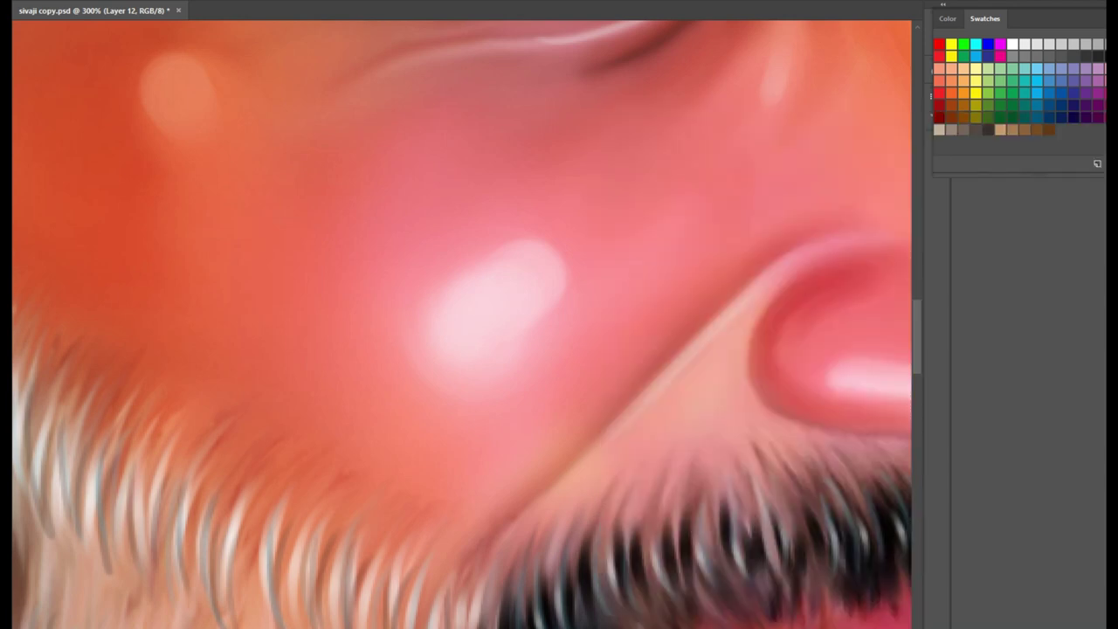
pyautogui.moveTo(489, 297); pyautogui.dragTo(349, 432)
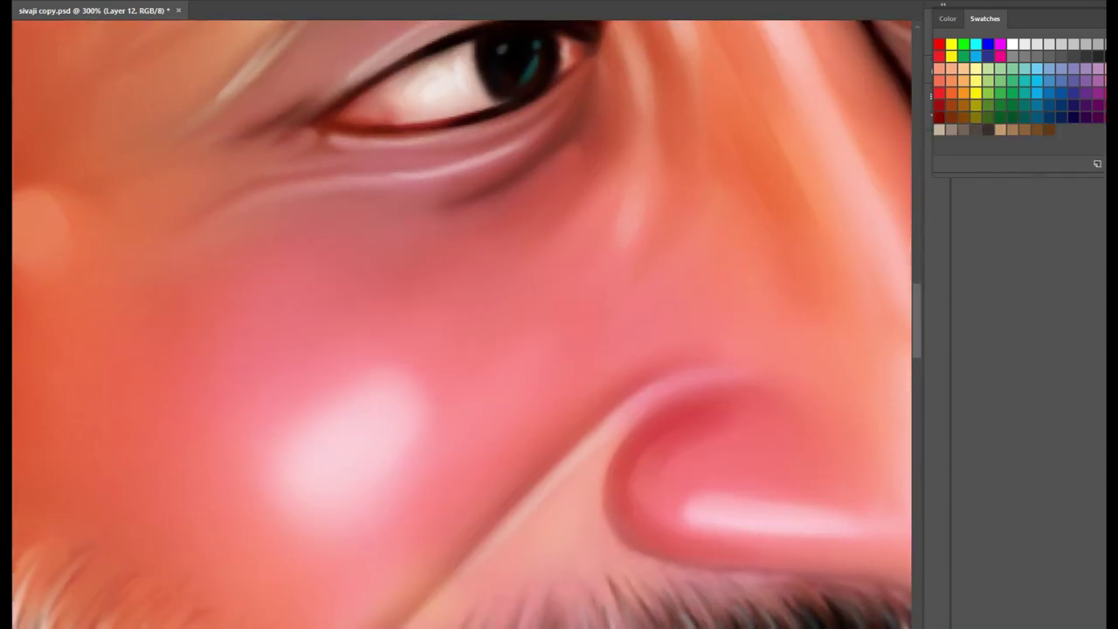
# Step: Soften the edges of the highlight above the far eyebrow
pyautogui.moveTo(559, 350); pyautogui.dragTo(297, 437)
pyautogui.moveTo(349, 175); pyautogui.dragTo(498, 589)
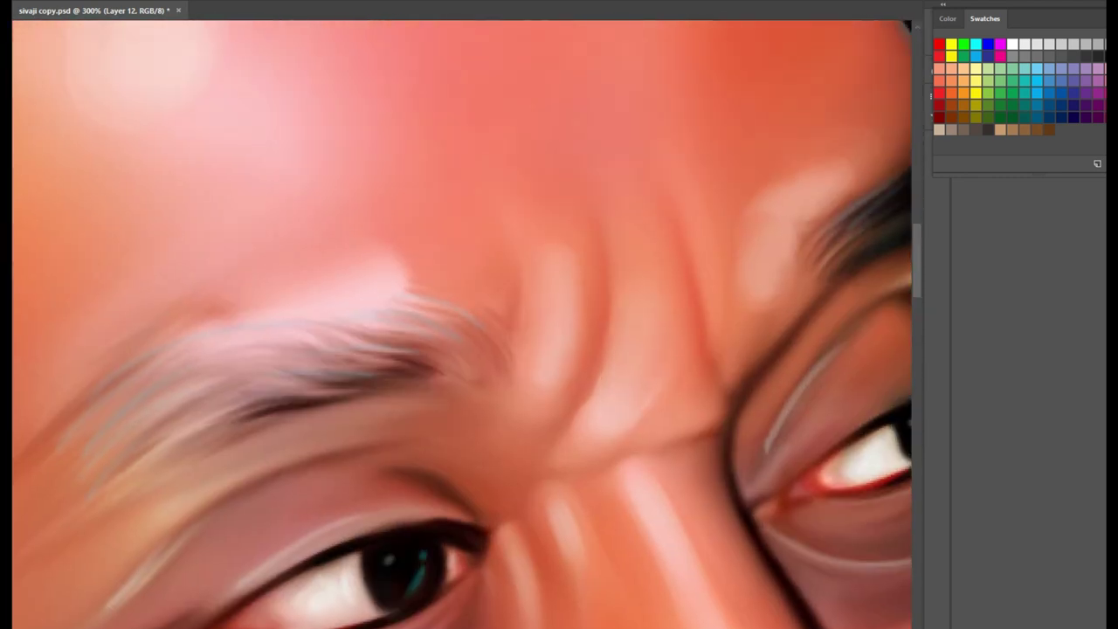
pyautogui.moveTo(756, 207); pyautogui.dragTo(843, 167)
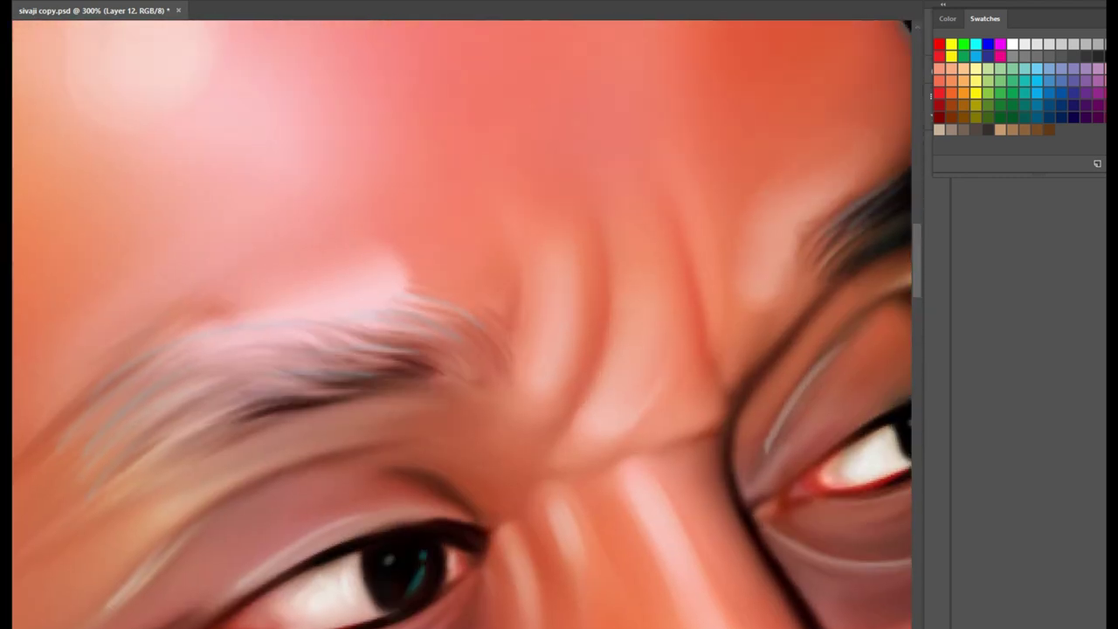
# Step: Darken the two frown lines between the eyebrows with a reddish skin tone sampled from the folds
pyautogui.press('Return')
pyautogui.click(580, 371)
pyautogui.click(602, 264)
pyautogui.click(588, 314)
pyautogui.click(692, 296)
pyautogui.keyDown('alt'); pyautogui.click(690, 319); pyautogui.keyUp('alt')
pyautogui.moveTo(690, 288); pyautogui.dragTo(694, 371)
pyautogui.moveTo(599, 262); pyautogui.dragTo(590, 381)
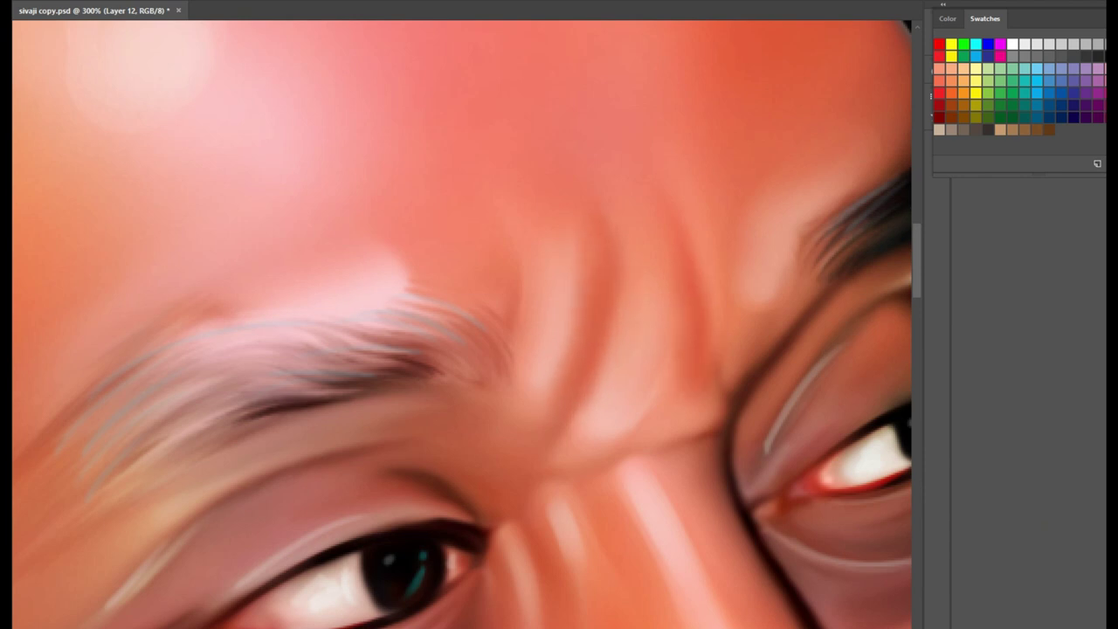
pyautogui.hotkey('ctrl', '-')
pyautogui.hotkey('ctrl', '-')
pyautogui.hotkey('ctrl', '-')
pyautogui.hotkey('ctrl', '-')
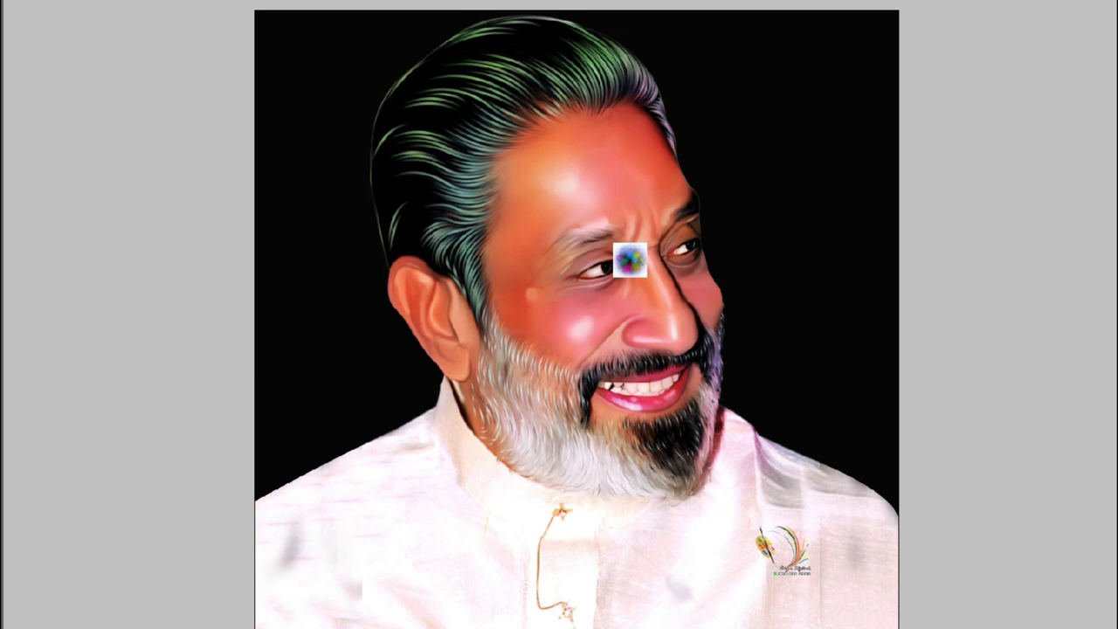
# Step: Enlarge the multicolour splash image to fill the canvas, place it behind the portrait and reveal it faintly in the black background
pyautogui.moveTo(629, 257); pyautogui.dragTo(540, 353)
pyautogui.hotkey('ctrl', '+')
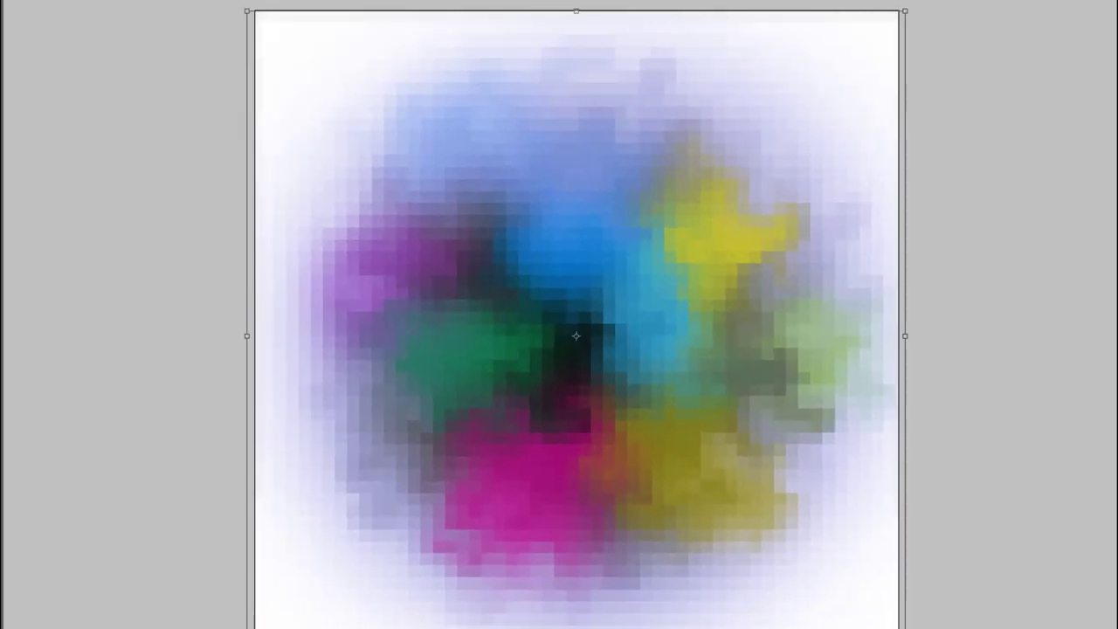
pyautogui.press('Return')
pyautogui.hotkey('ctrl', '[')
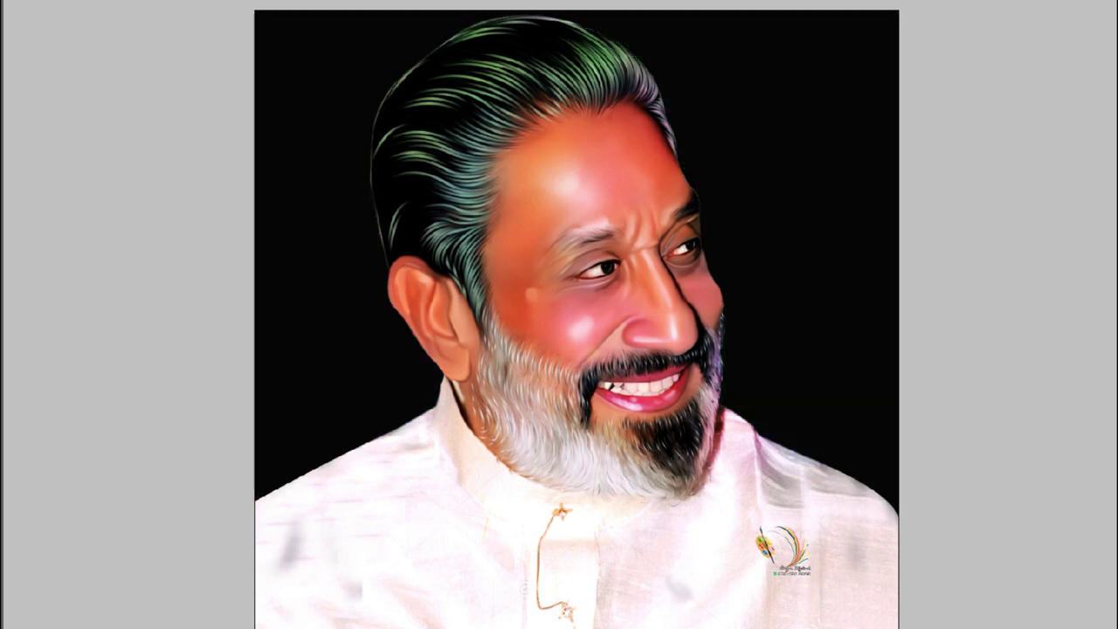
pyautogui.moveTo(622, 437)
pyautogui.mouseDown()
pyautogui.moveTo(530, 479)
pyautogui.moveTo(367, 262)
pyautogui.mouseUp()
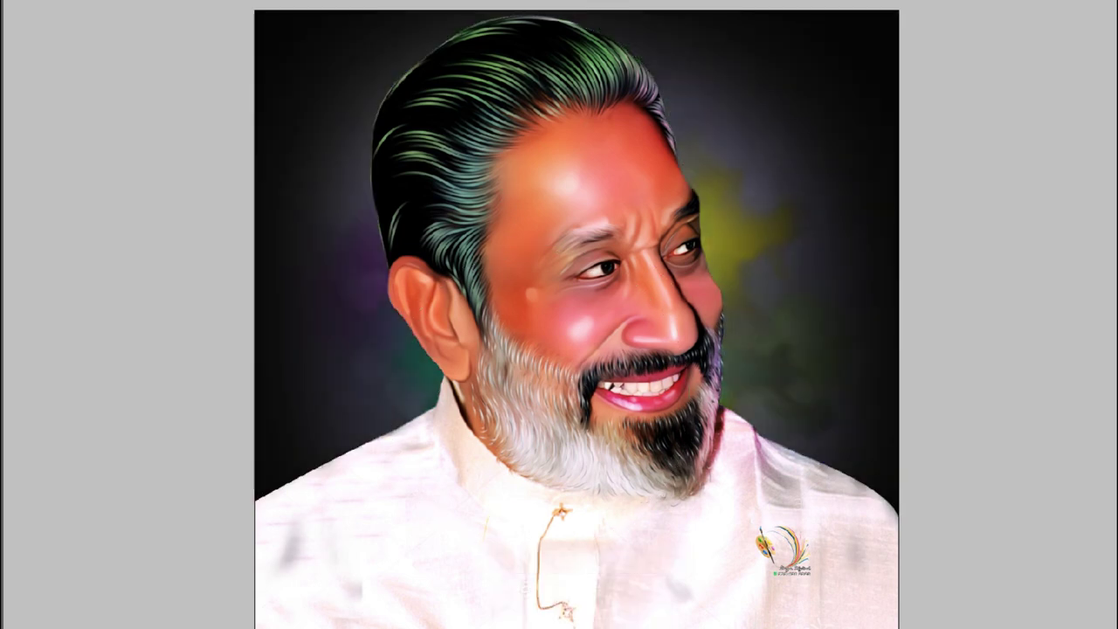